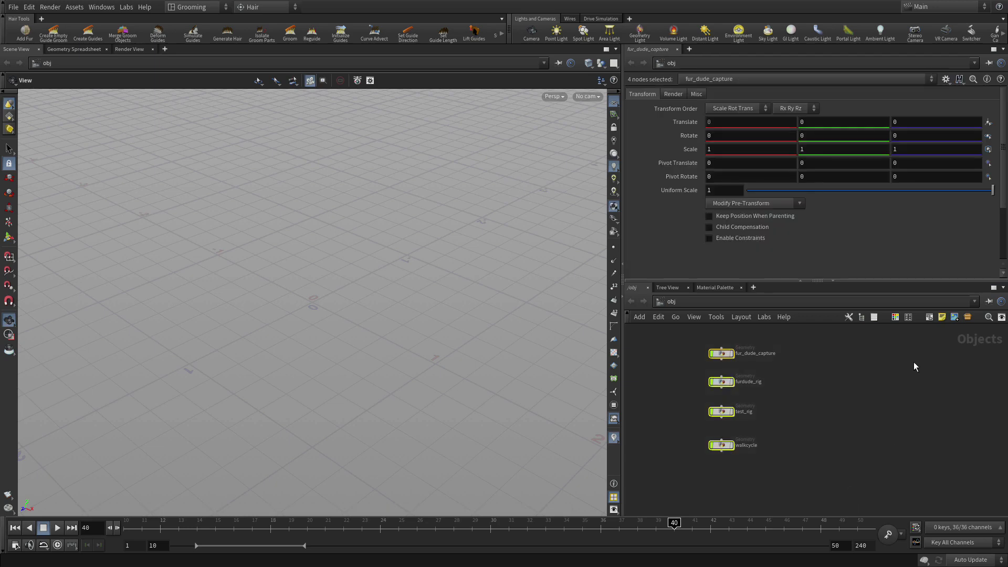
Step: Group the four existing objects in a network box titled "Rig & Animate", then reposition and widen the box around their names
{"action": "left_click", "coordinate": [929, 318]}
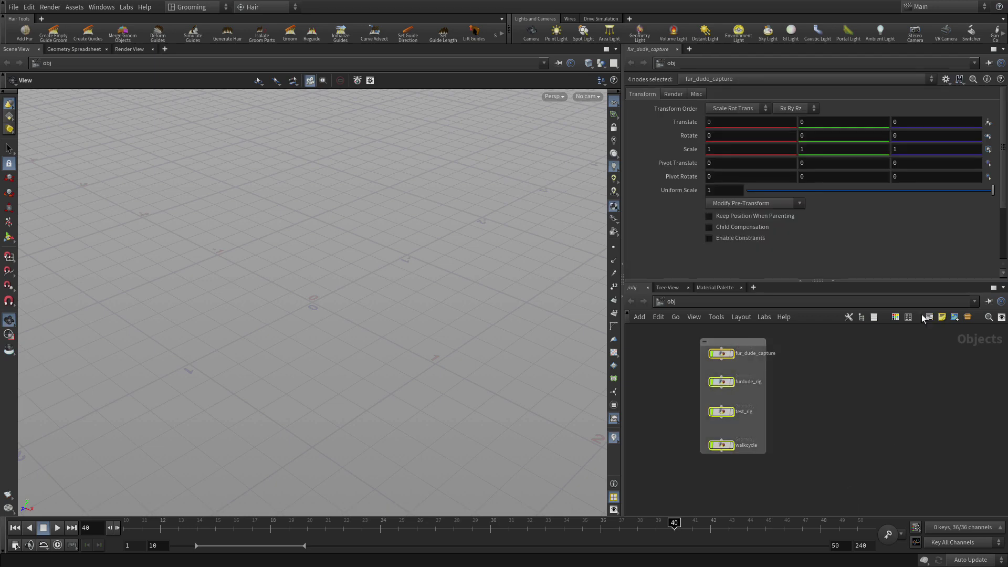
{"action": "double_click", "coordinate": [725, 342]}
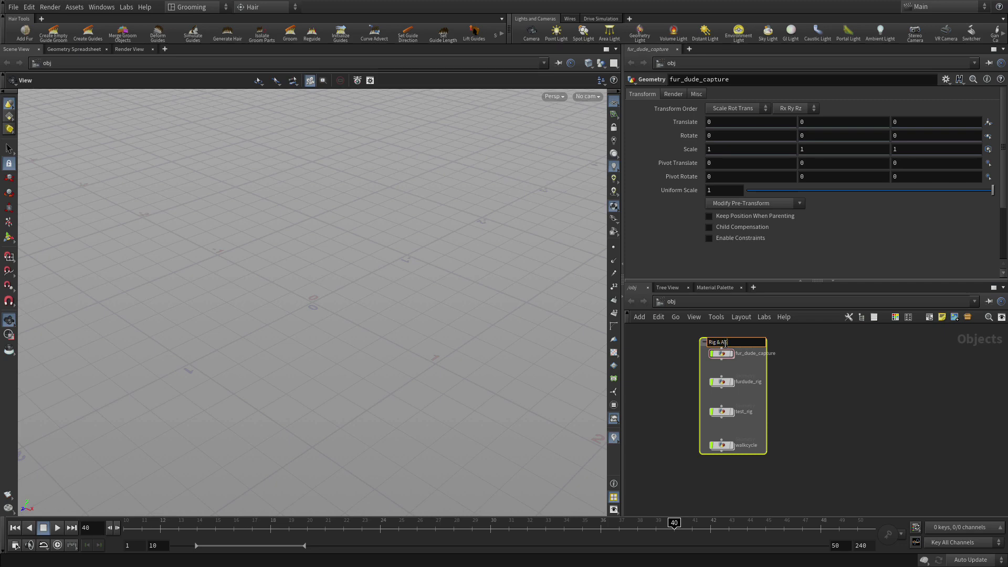
{"action": "type", "text": "Rig & Animate"}
{"action": "key", "text": "Return"}
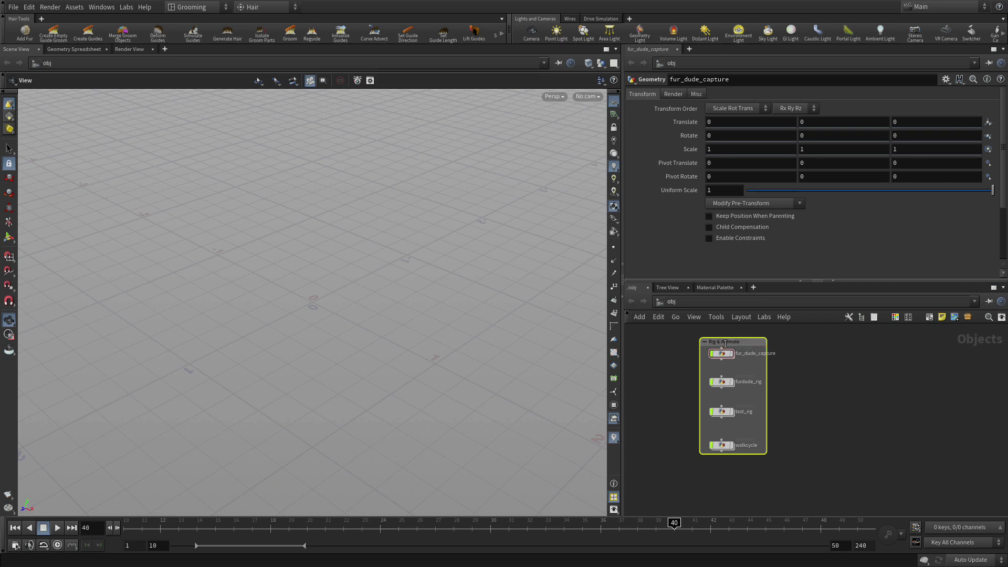
{"action": "left_click_drag", "start_coordinate": [725, 342], "coordinate": [678, 346]}
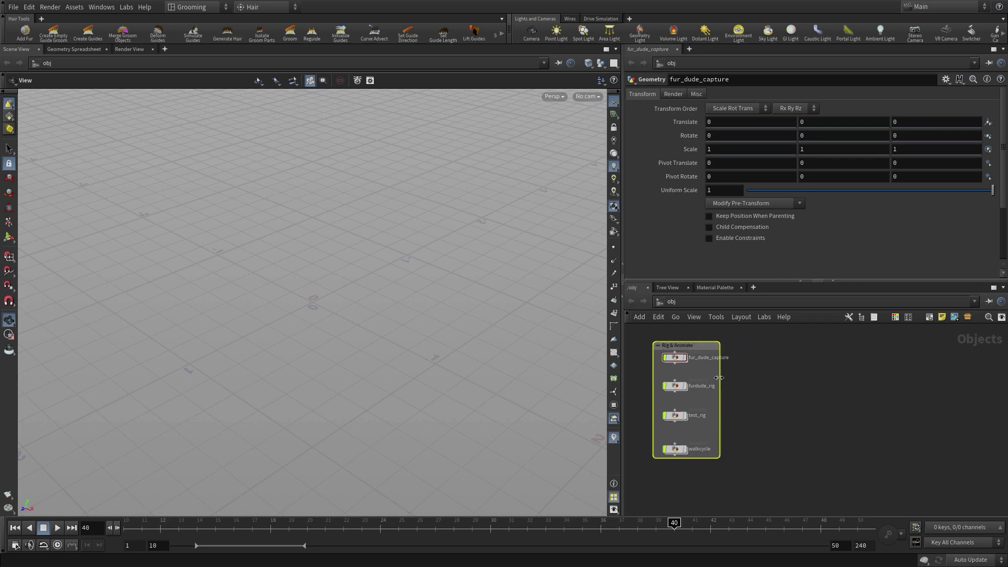
{"action": "left_click_drag", "start_coordinate": [719, 378], "coordinate": [740, 378]}
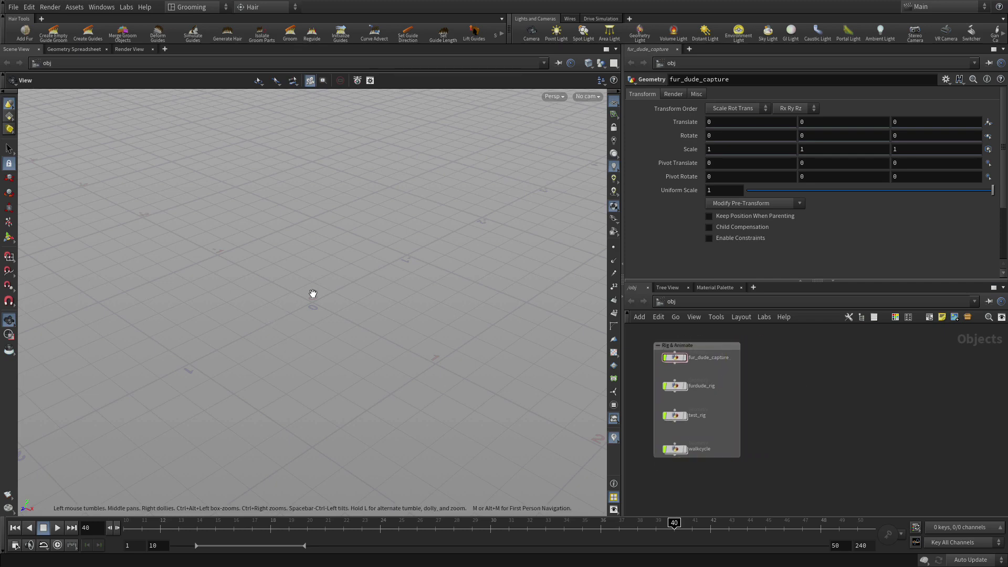
Step: Import the furdude_walk.$F.bgeo.sc sequence from $HIP/geo/walk into the scene as a File object
{"action": "key", "text": "Tab"}
{"action": "type", "text": "file"}
{"action": "key", "text": "Return"}
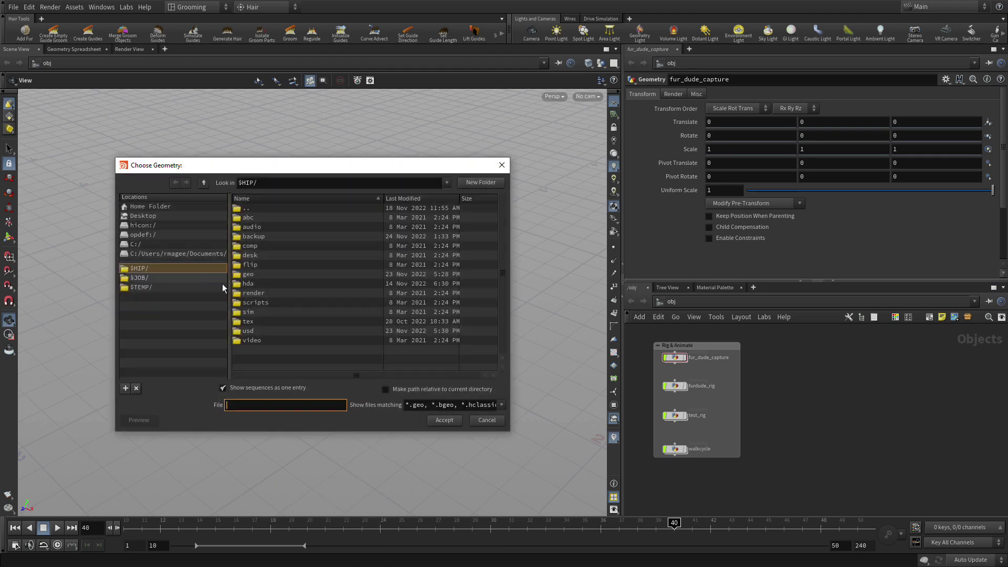
{"action": "double_click", "coordinate": [260, 273]}
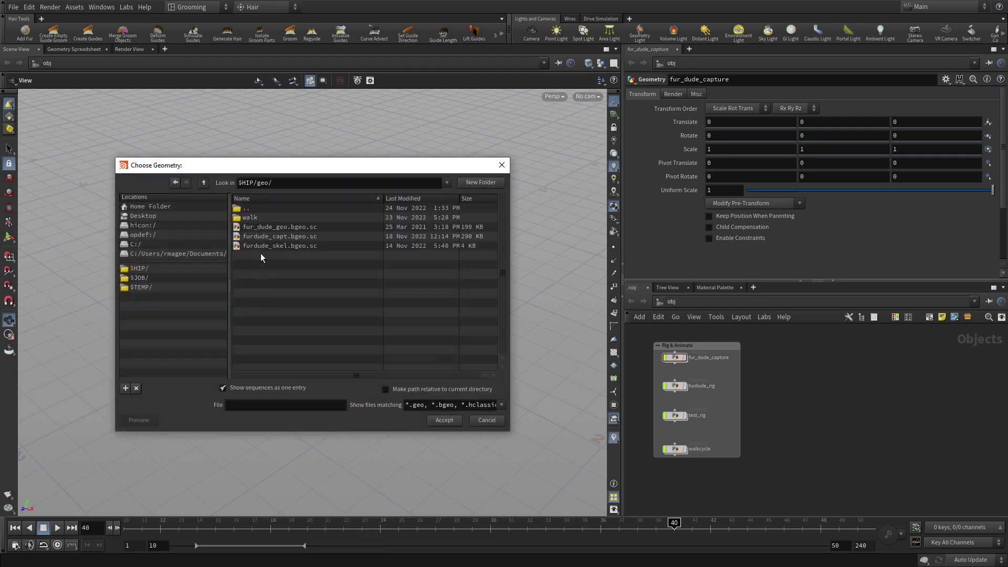
{"action": "double_click", "coordinate": [255, 217]}
{"action": "left_click", "coordinate": [254, 217]}
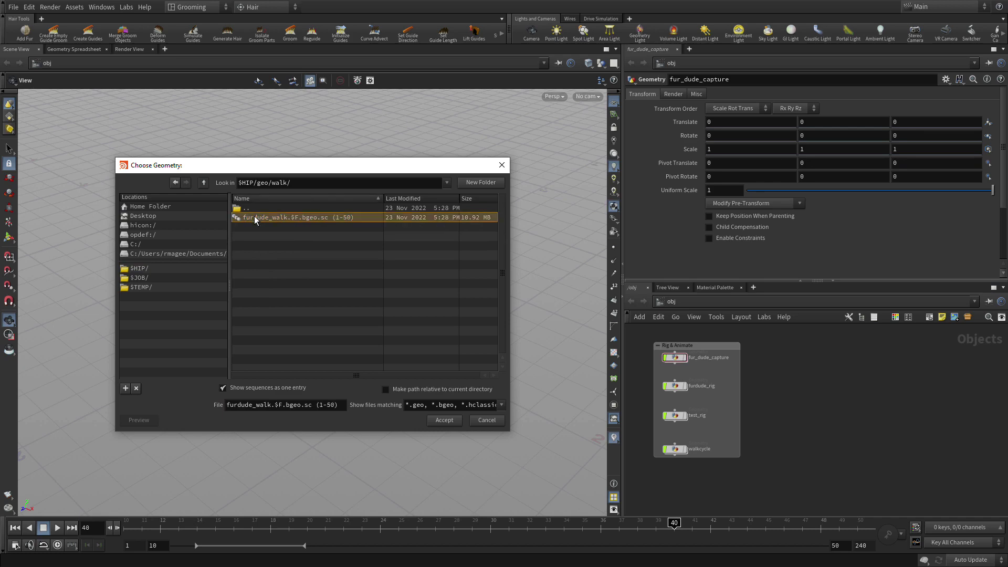
{"action": "left_click", "coordinate": [441, 420]}
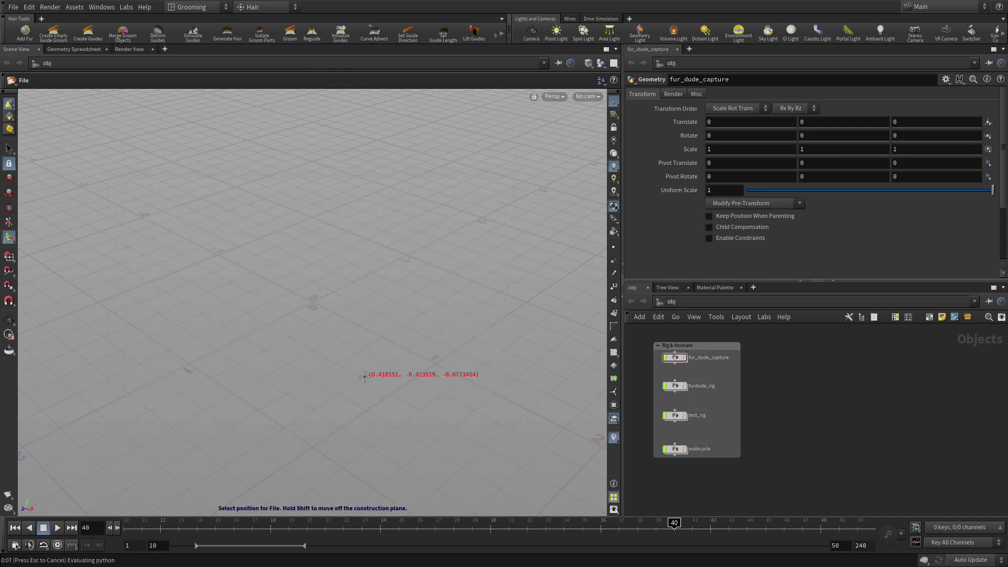
{"action": "left_click", "coordinate": [365, 376]}
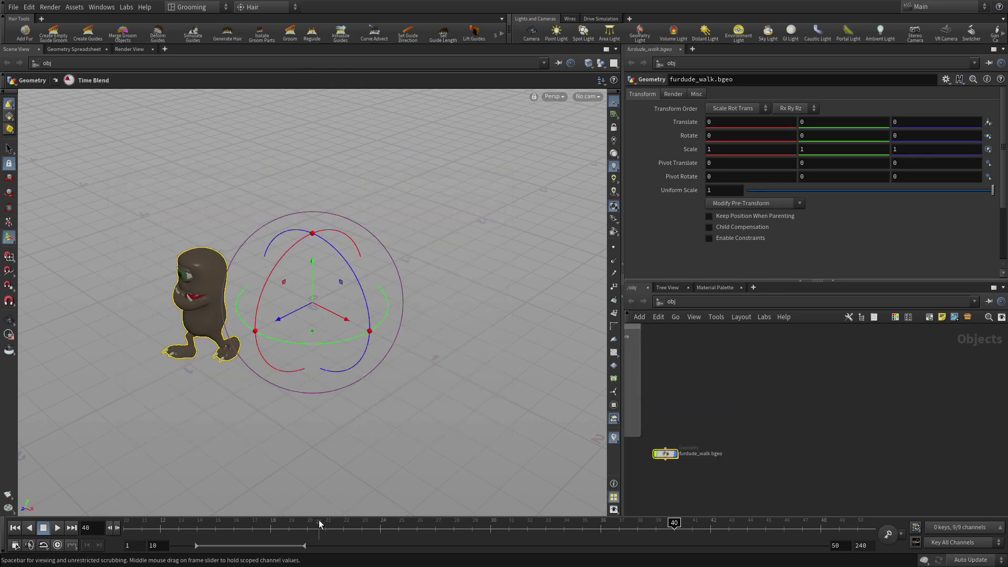
Step: Preview the walk animation from frame 10 and frame the whole character in the viewport
{"action": "left_click_drag", "start_coordinate": [233, 525], "coordinate": [78, 527]}
{"action": "left_click", "coordinate": [57, 527]}
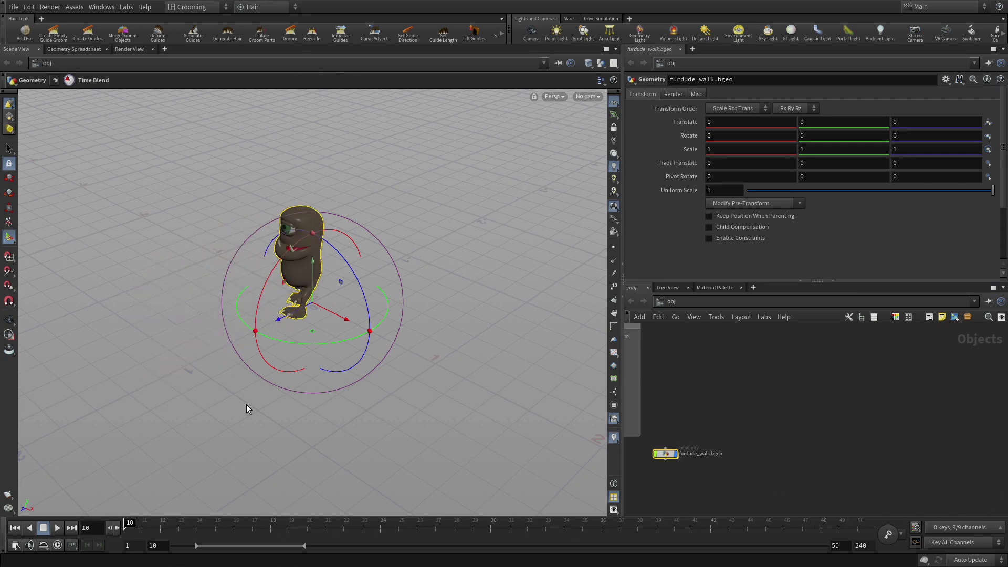
{"action": "key", "text": "Escape"}
{"action": "left_click_drag", "start_coordinate": [247, 408], "coordinate": [386, 346]}
{"action": "right_click_drag", "start_coordinate": [386, 346], "coordinate": [598, 279]}
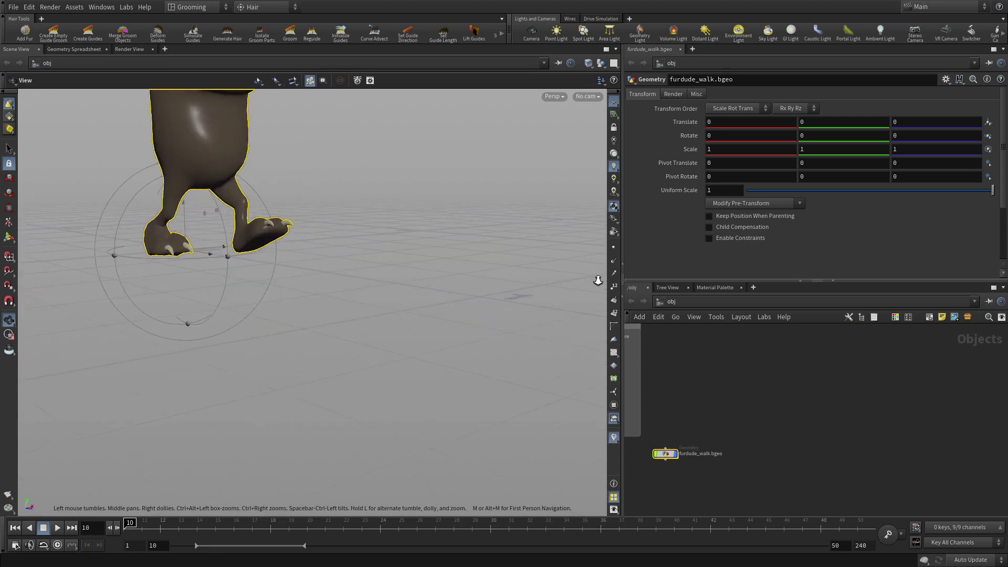
{"action": "right_click_drag", "start_coordinate": [452, 261], "coordinate": [513, 356]}
{"action": "middle_click_drag", "start_coordinate": [513, 356], "coordinate": [554, 470]}
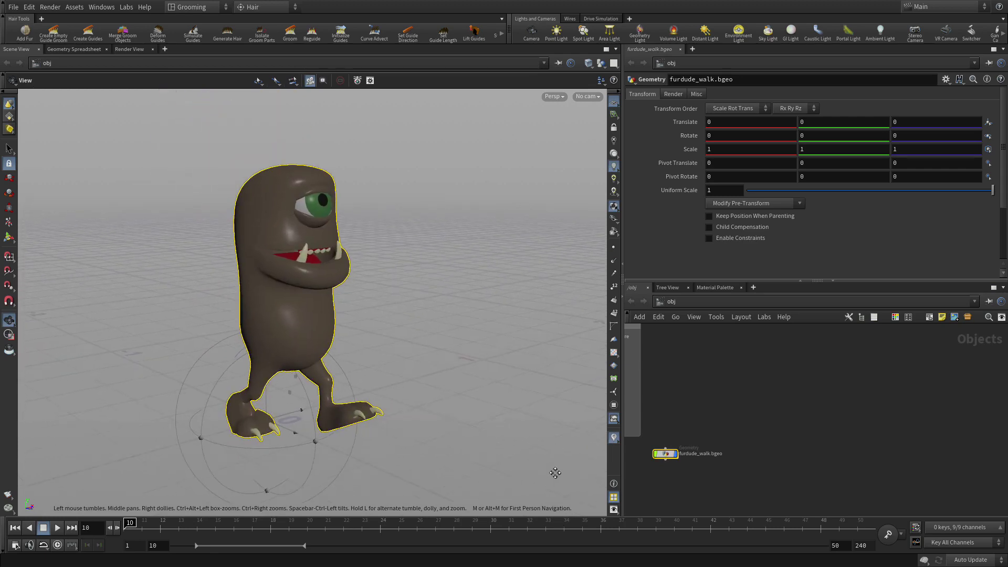
Step: Move the imported walk object beside the network box and rename it fd_anim
{"action": "key", "text": "Return"}
{"action": "left_click_drag", "start_coordinate": [665, 454], "coordinate": [694, 376]}
{"action": "double_click", "coordinate": [746, 371]}
{"action": "key", "text": "ctrl+a"}
{"action": "type", "text": "f"}
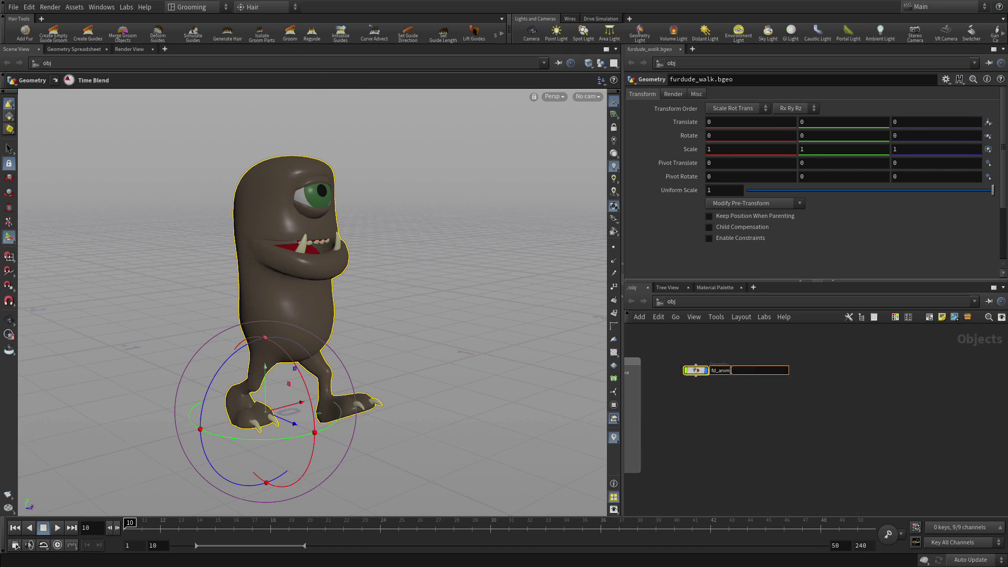
{"action": "key", "text": "Return"}
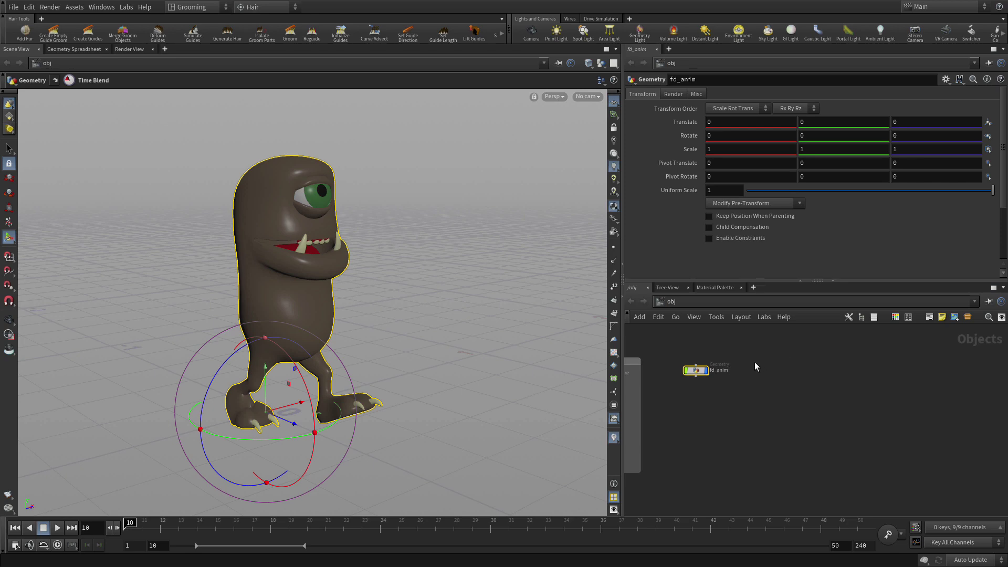
Step: Go inside fd_anim and delete the timeblend1 node below the file node
{"action": "double_click", "coordinate": [697, 372]}
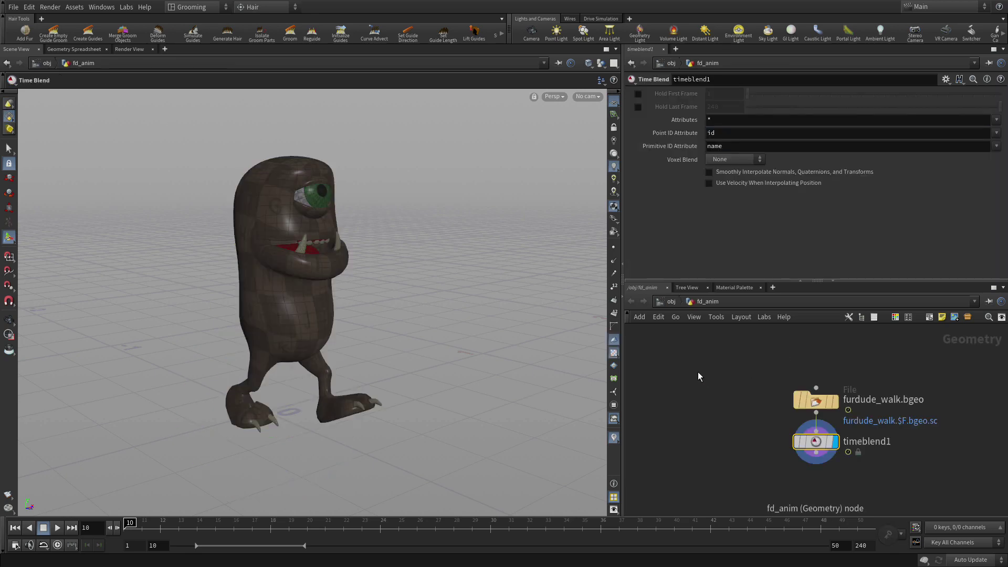
{"action": "middle_click_drag", "start_coordinate": [730, 413], "coordinate": [649, 393]}
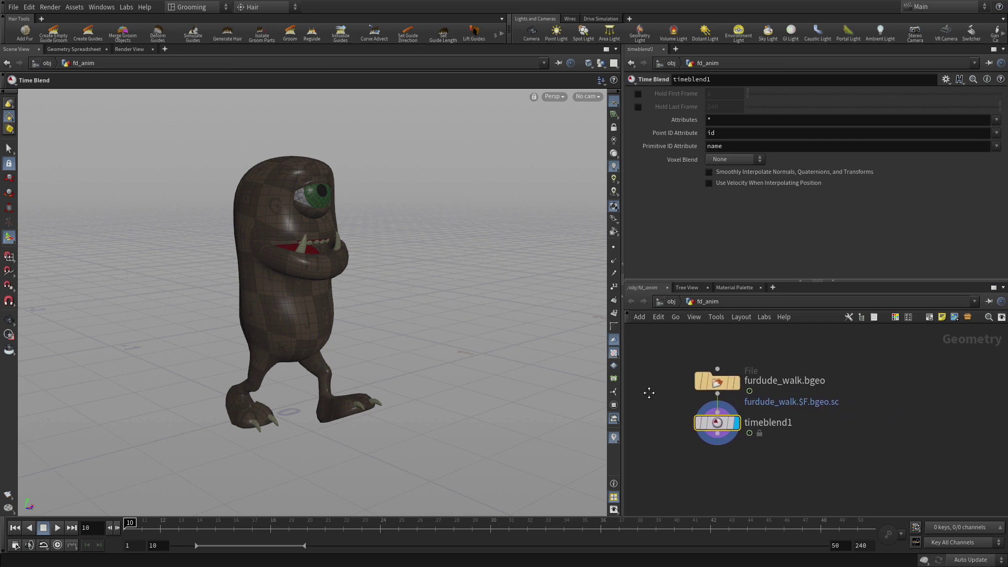
{"action": "left_click", "coordinate": [720, 383]}
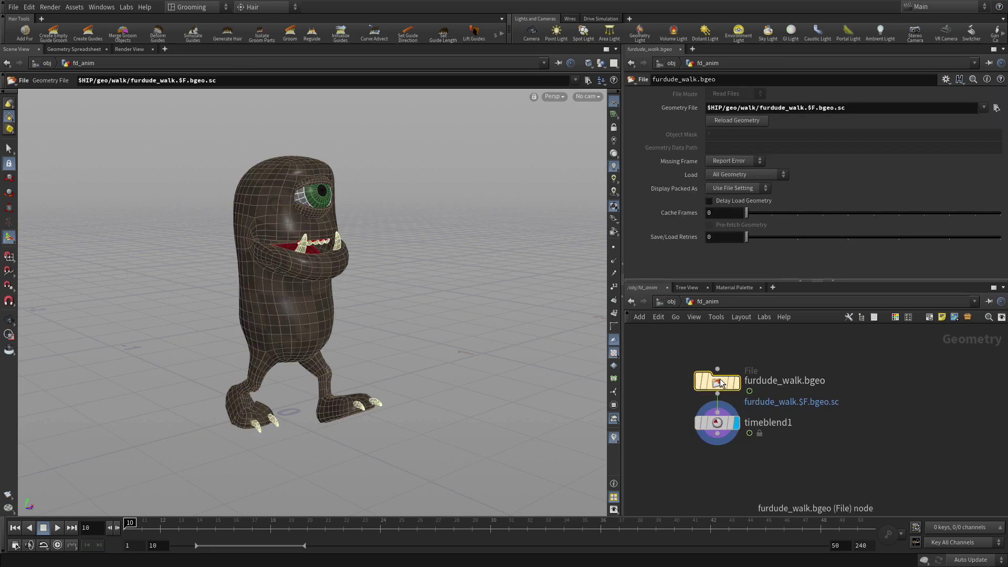
{"action": "left_click", "coordinate": [718, 423]}
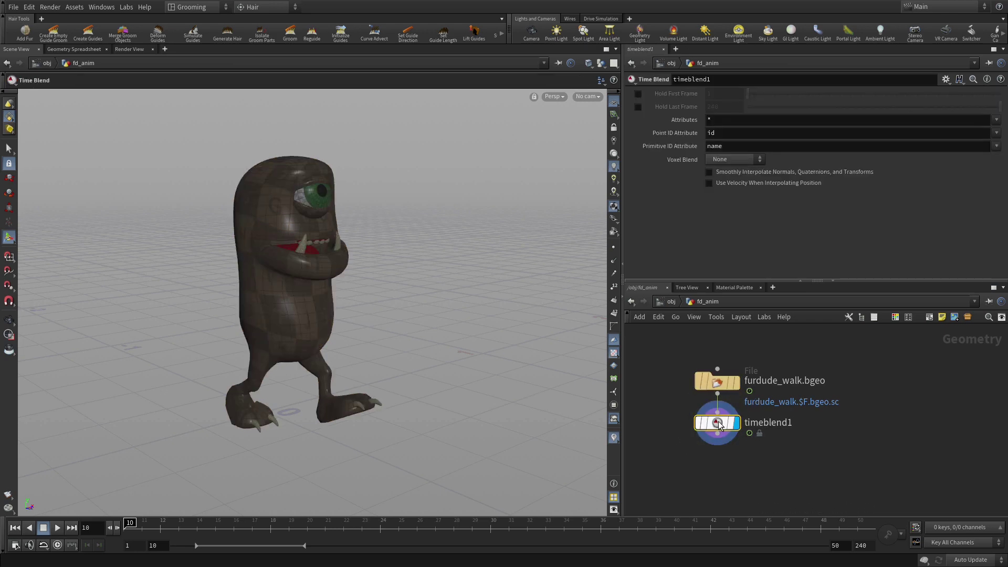
{"action": "key", "text": "Delete"}
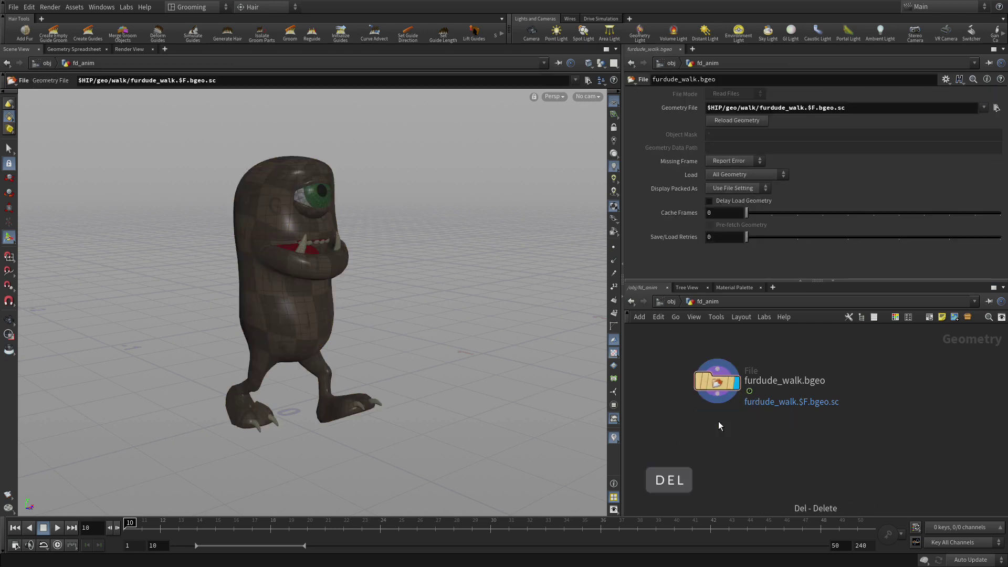
Step: Add a Blast node below the file node, wire the file output into it and set its display flag
{"action": "key", "text": "Tab"}
{"action": "type", "text": "time"}
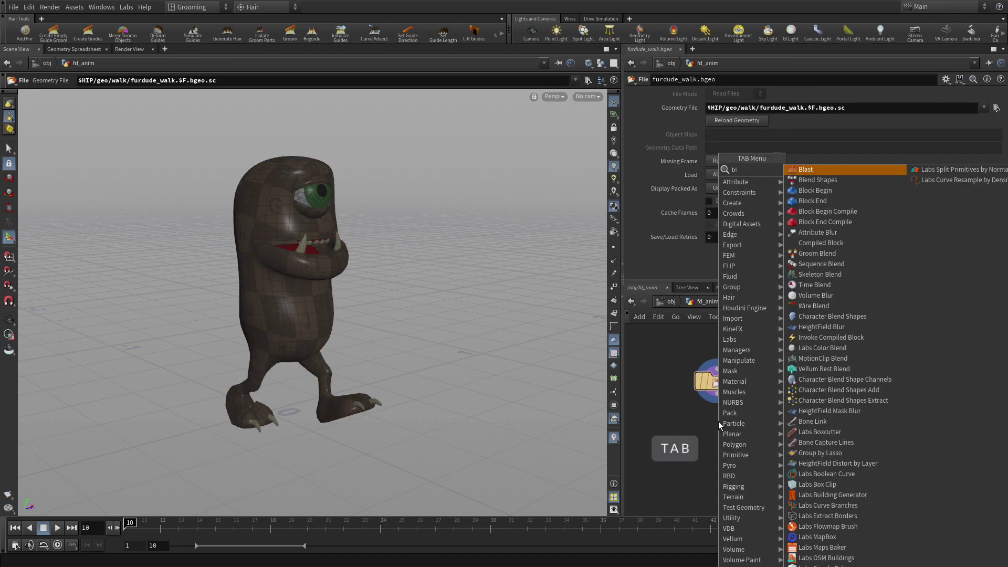
{"action": "key", "text": "Return"}
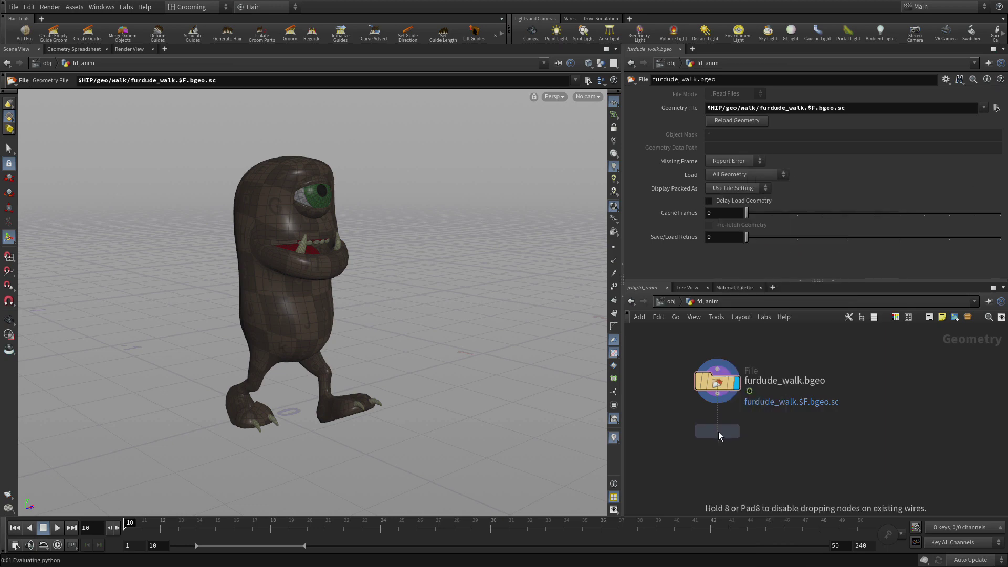
{"action": "left_click", "coordinate": [718, 433]}
{"action": "left_click", "coordinate": [717, 404]}
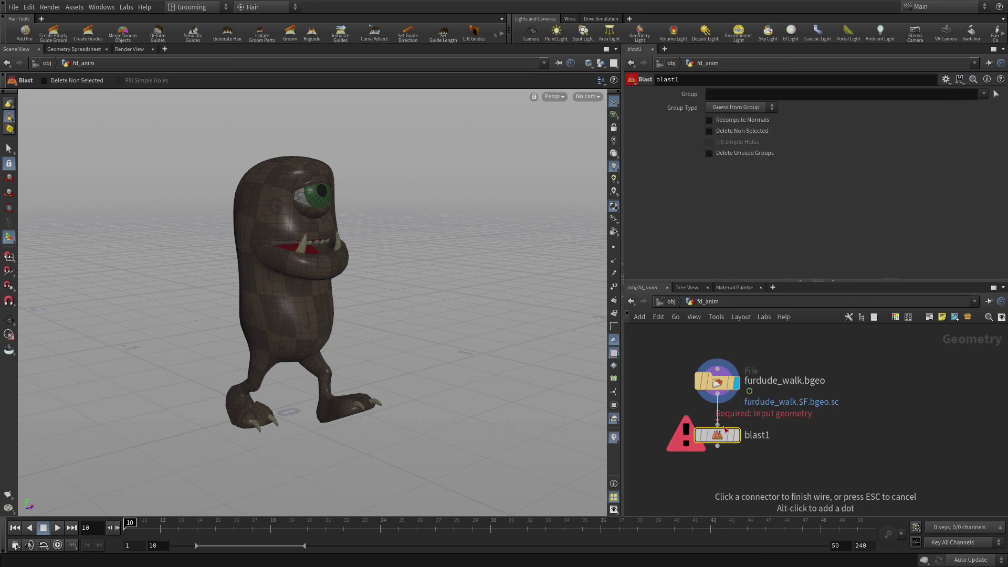
{"action": "left_click", "coordinate": [717, 424]}
{"action": "left_click", "coordinate": [737, 435]}
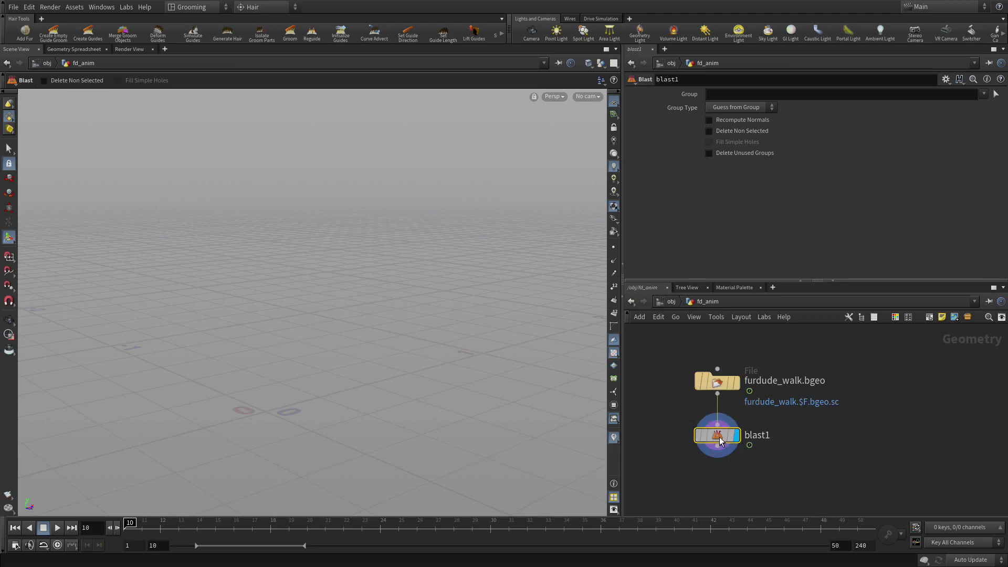
Step: Set the Blast group to fur_dude_body with Delete Non Selected enabled, and turn off the viewport's UV texture display
{"action": "left_click", "coordinate": [717, 382]}
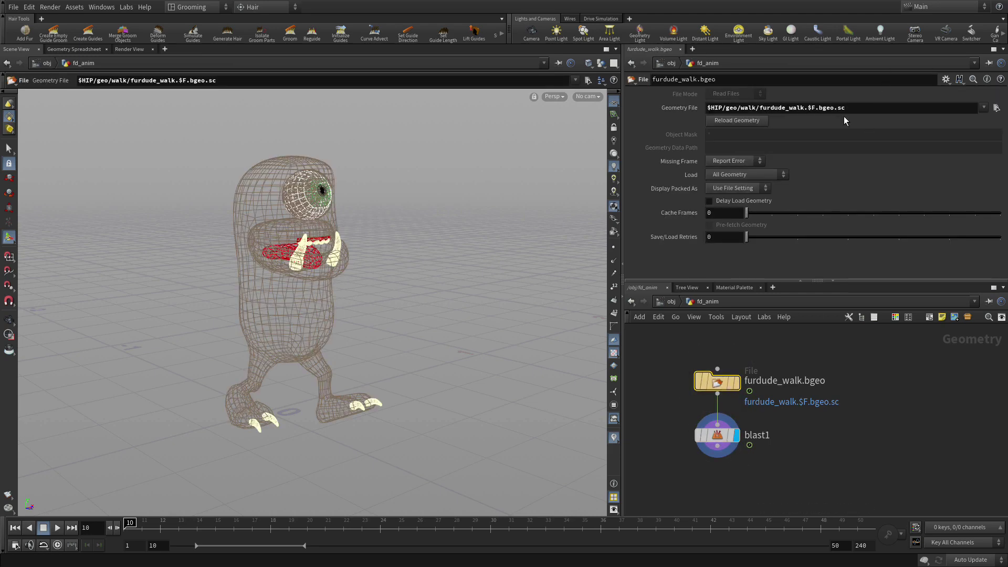
{"action": "left_click", "coordinate": [718, 440]}
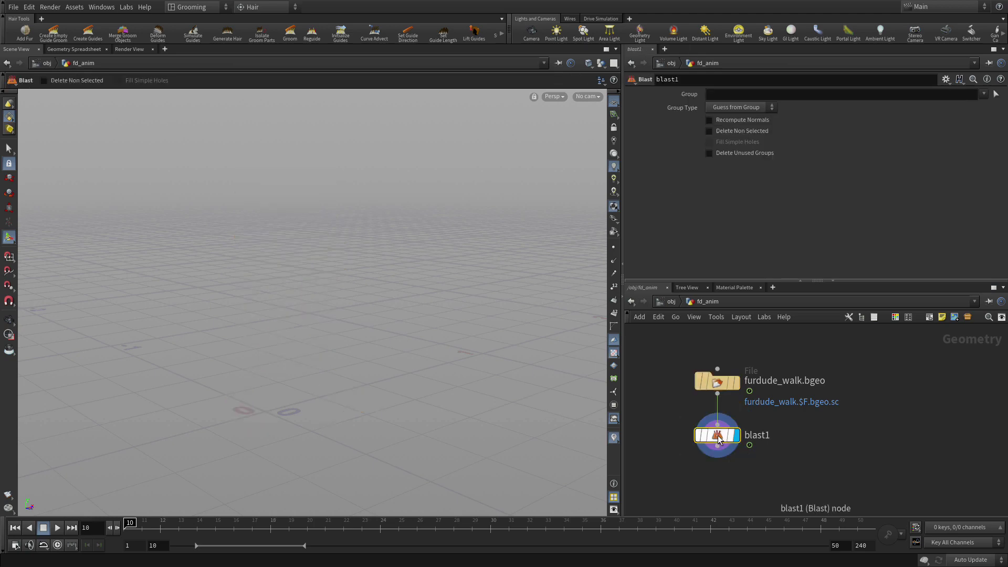
{"action": "left_click", "coordinate": [983, 95]}
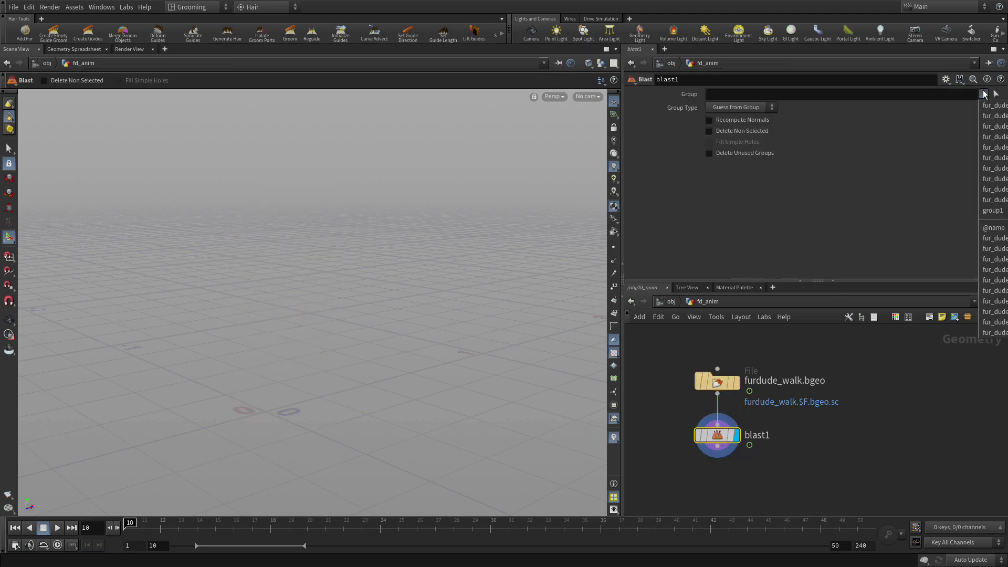
{"action": "left_click", "coordinate": [990, 109]}
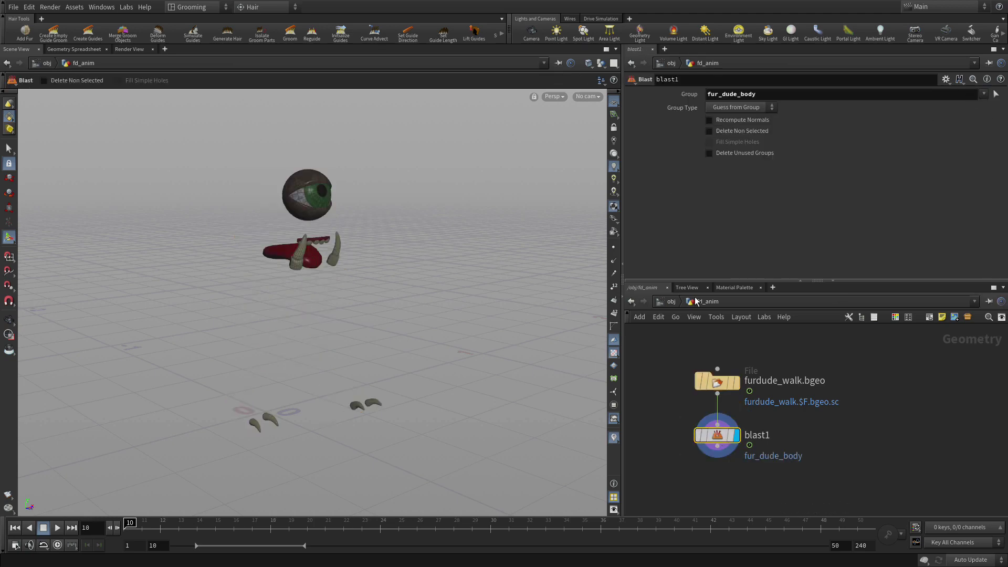
{"action": "left_click", "coordinate": [735, 133]}
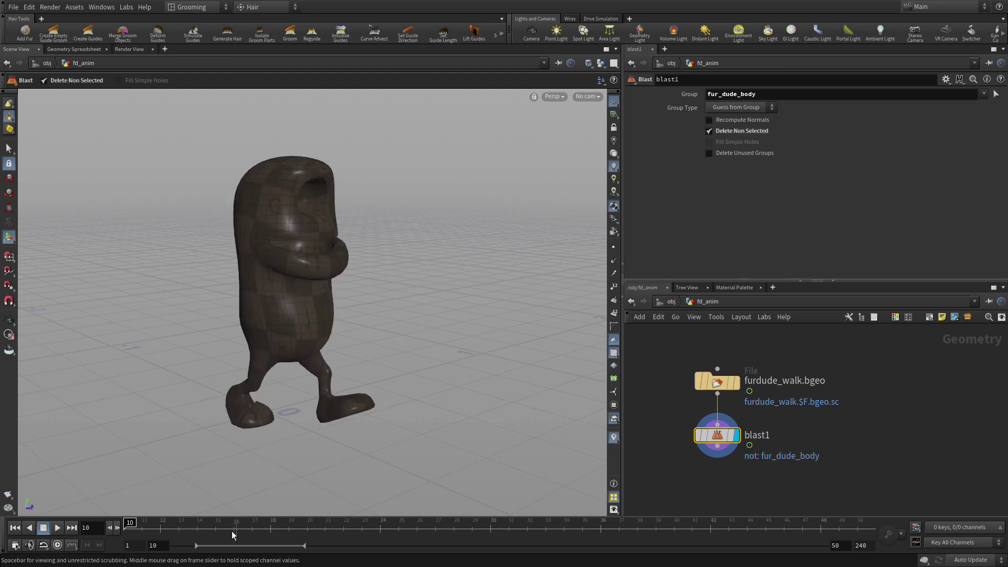
{"action": "left_click", "coordinate": [614, 353]}
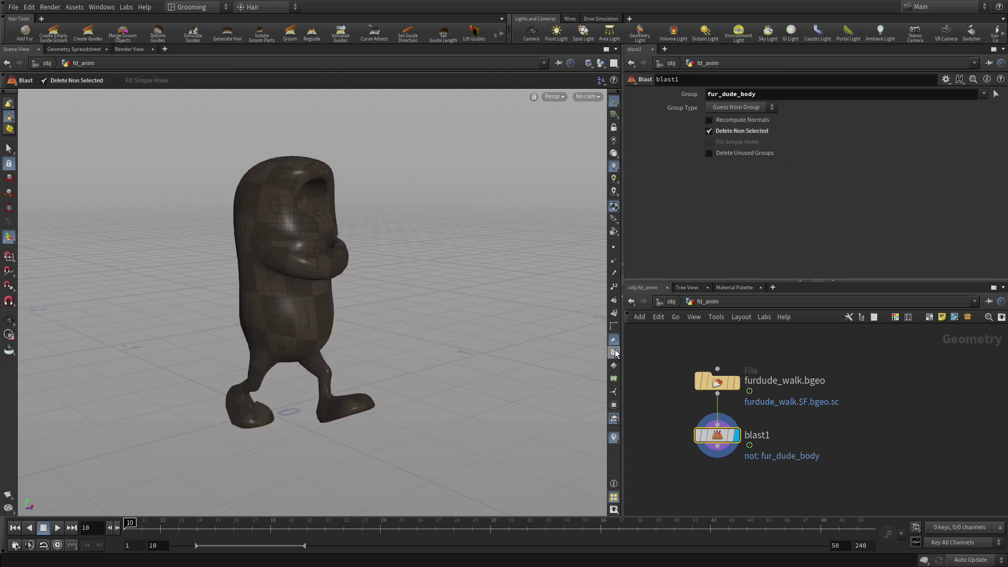
{"action": "mouse_move", "coordinate": [131, 522]}
{"action": "left_mouse_down"}
{"action": "mouse_move", "coordinate": [807, 523]}
{"action": "mouse_move", "coordinate": [130, 522]}
{"action": "left_mouse_up"}
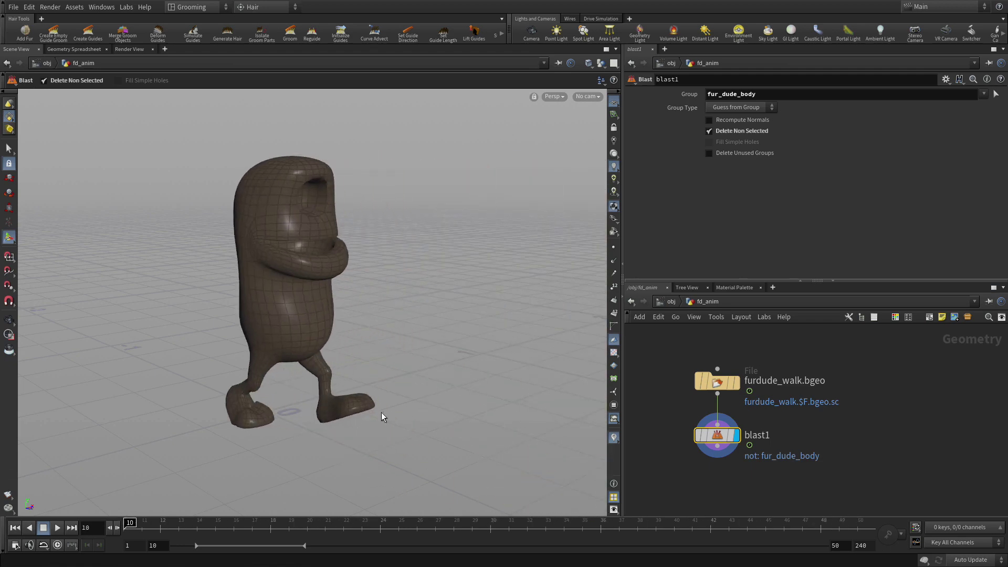
Step: Return to the object level, duplicate fd_anim beside the original and rename the copy fd_rest
{"action": "left_click", "coordinate": [670, 302]}
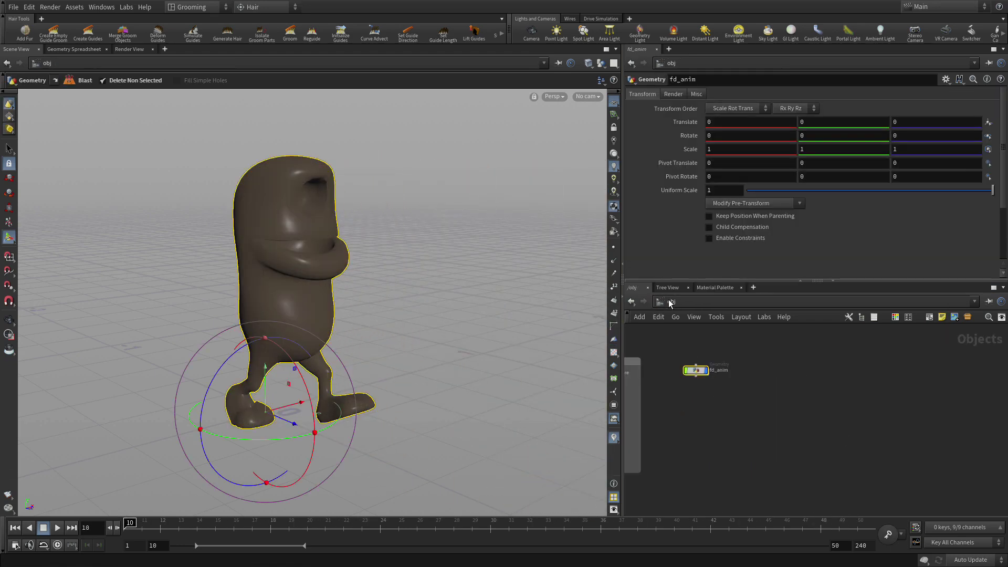
{"action": "left_click_drag", "start_coordinate": [695, 374], "coordinate": [851, 378], "text": "alt"}
{"action": "double_click", "coordinate": [807, 371]}
{"action": "type", "text": "rest"}
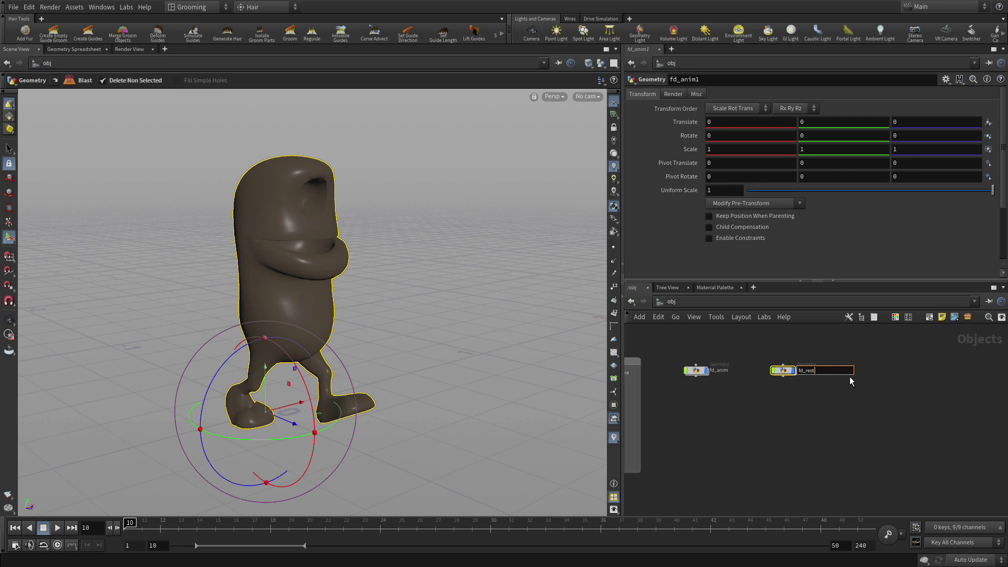
{"action": "key", "text": "Return"}
Step: Inside fd_rest, fix the file node to frame 1 by setting its Geometry File to $HIP/geo/walk/furdude_walk.1.bgeo.sc
{"action": "double_click", "coordinate": [783, 371]}
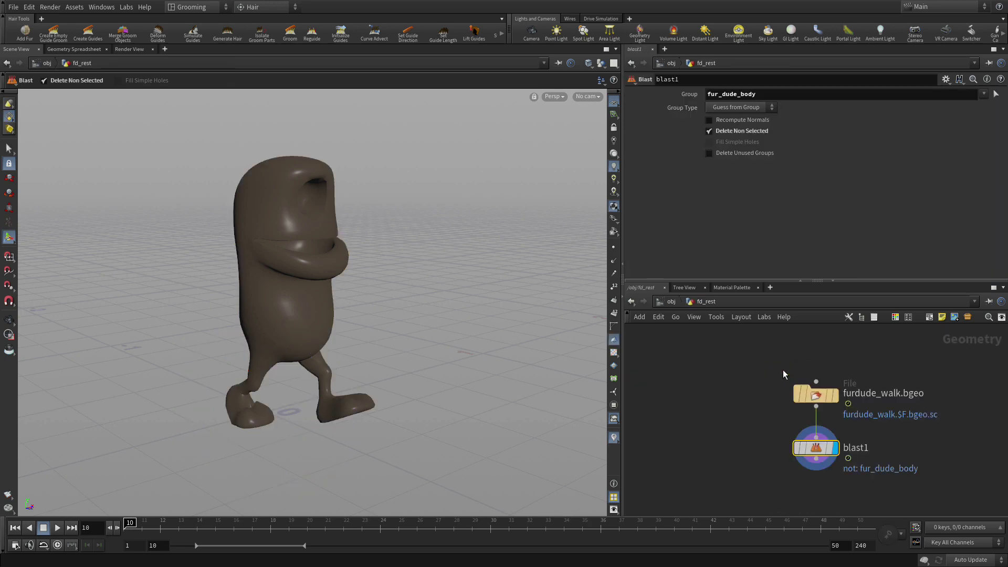
{"action": "left_click", "coordinate": [816, 394]}
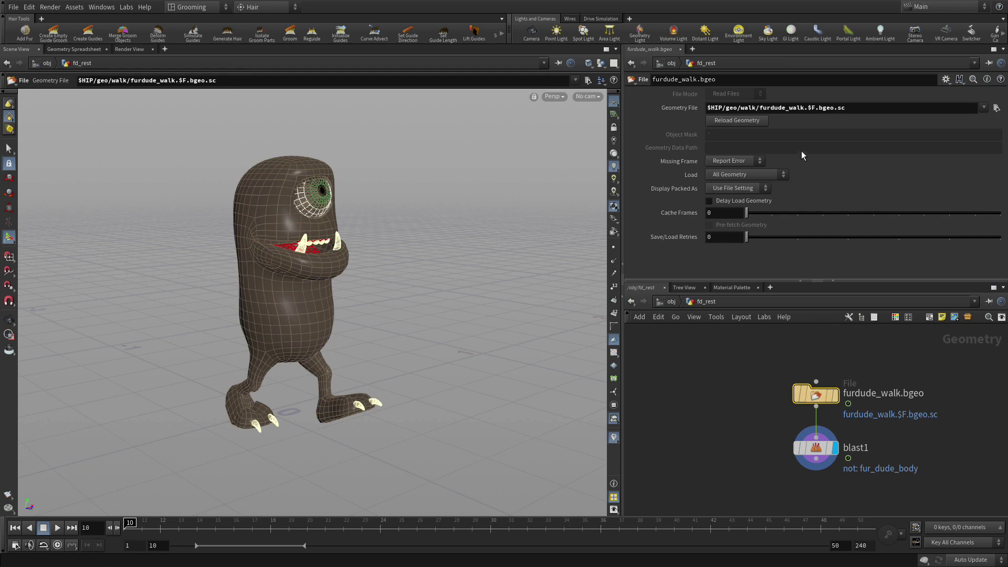
{"action": "left_click", "coordinate": [816, 108]}
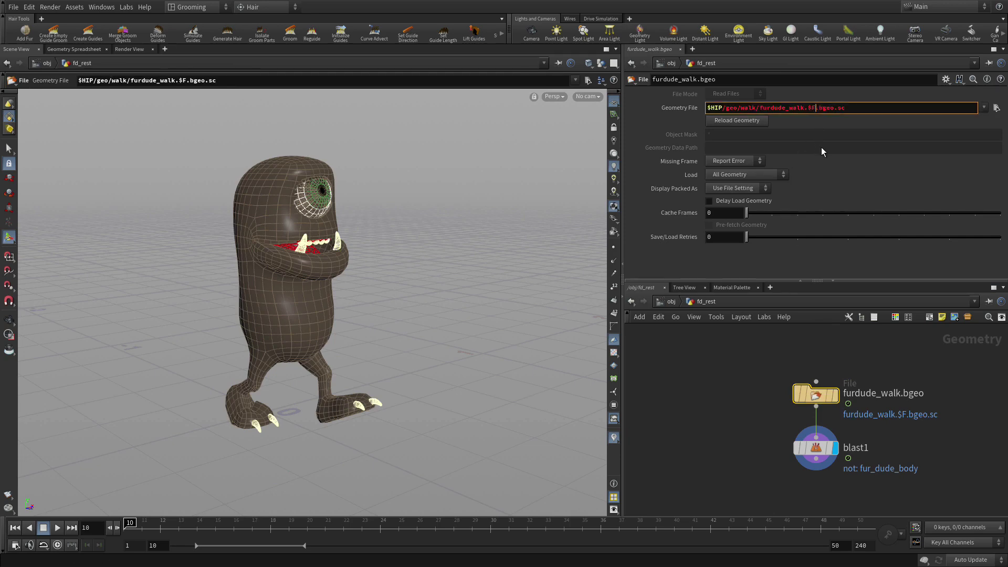
{"action": "key", "text": "BackSpace"}
{"action": "key", "text": "BackSpace"}
{"action": "type", "text": "1"}
{"action": "key", "text": "Return"}
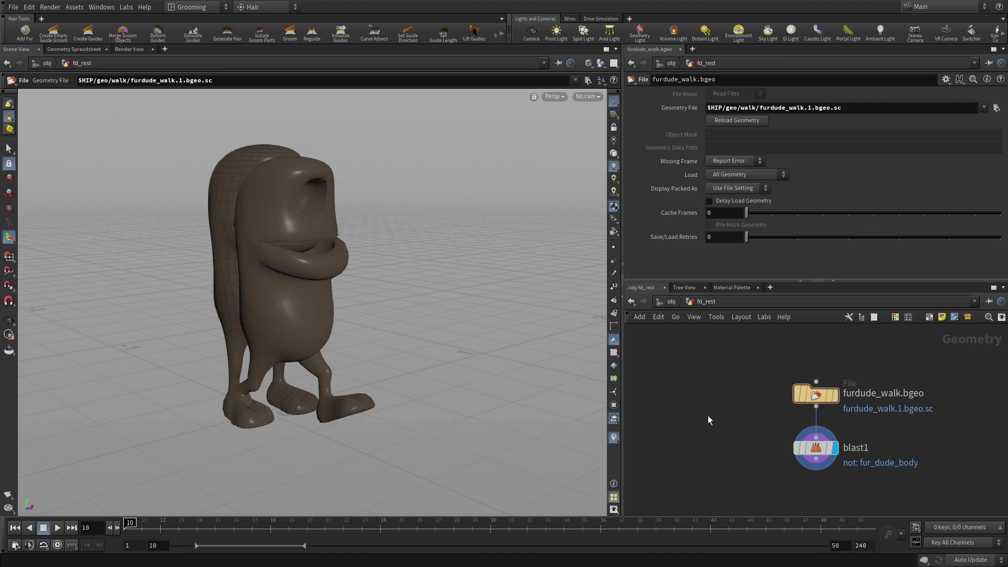
Step: Back at the object level, move fd_rest closer to fd_anim and scrub the timeline to frame 27
{"action": "left_click", "coordinate": [671, 302]}
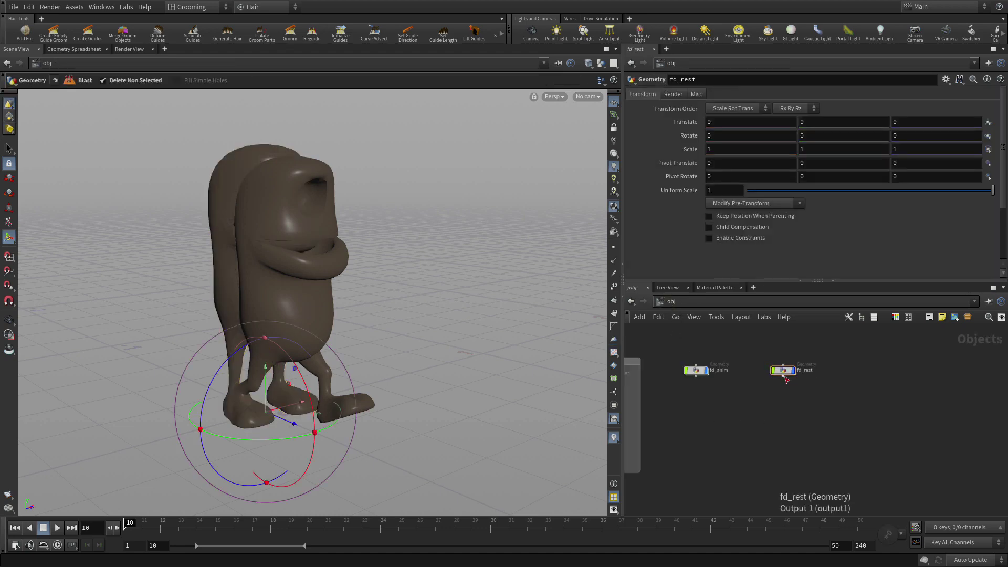
{"action": "left_click_drag", "start_coordinate": [777, 384], "coordinate": [765, 379]}
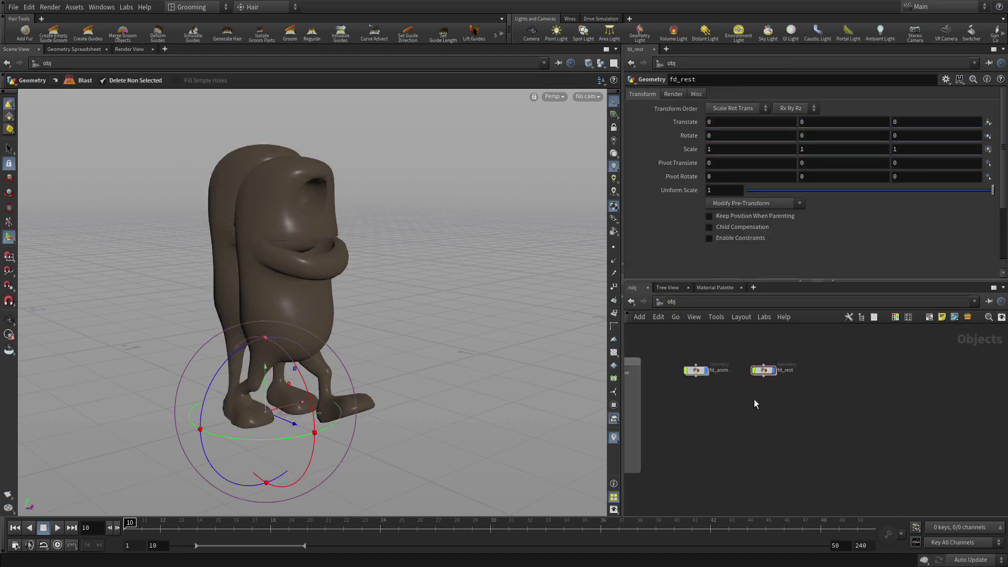
{"action": "scroll", "coordinate": [371, 367], "scroll_direction": "up", "scroll_amount": 3}
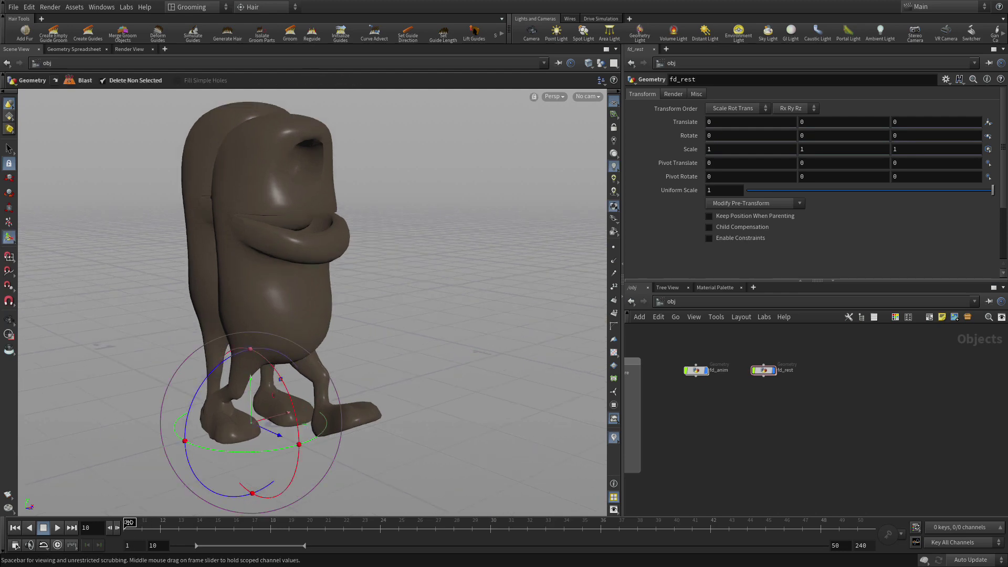
{"action": "left_click_drag", "start_coordinate": [131, 522], "coordinate": [435, 522]}
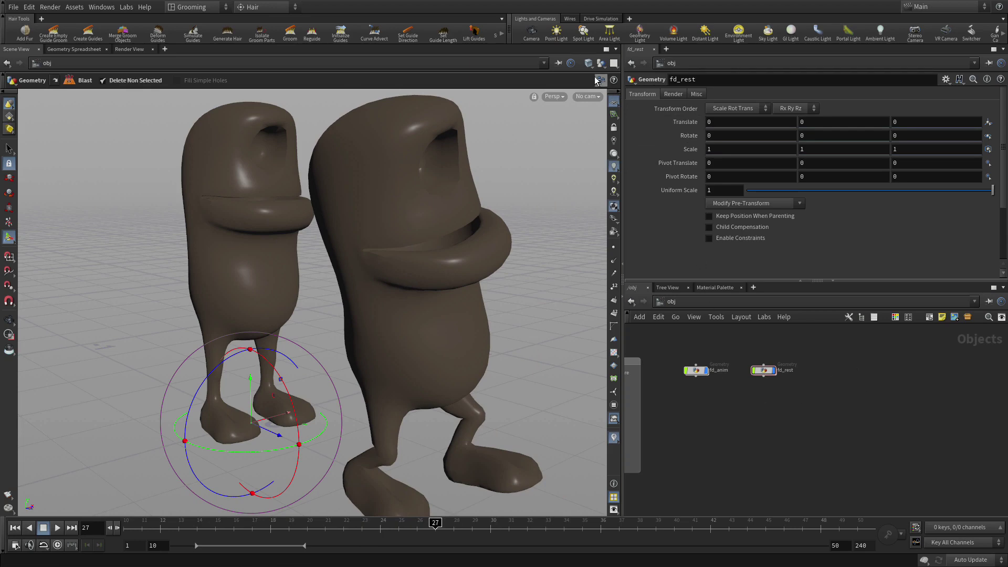
{"action": "left_click", "coordinate": [698, 373]}
{"action": "left_click", "coordinate": [764, 370]}
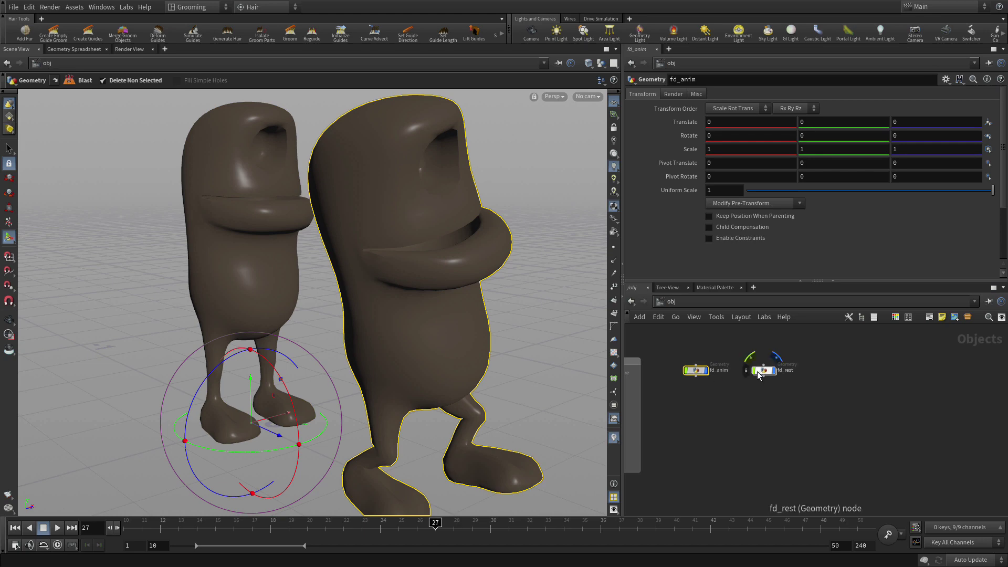
{"action": "left_click", "coordinate": [749, 434]}
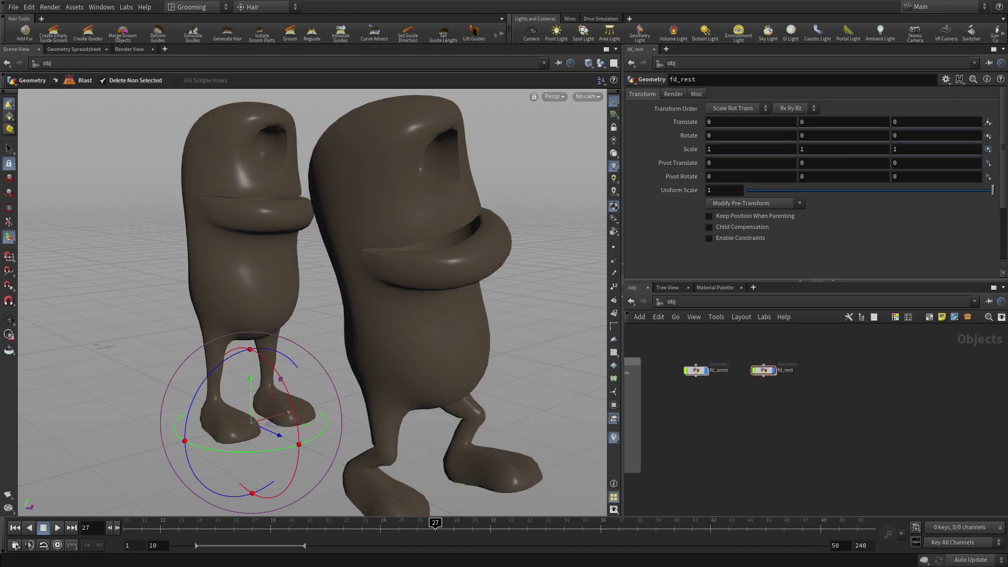
Step: Run Add Fur with the fd_rest body as the static geometry and the fd_anim body as the animated skin
{"action": "left_click", "coordinate": [9, 149]}
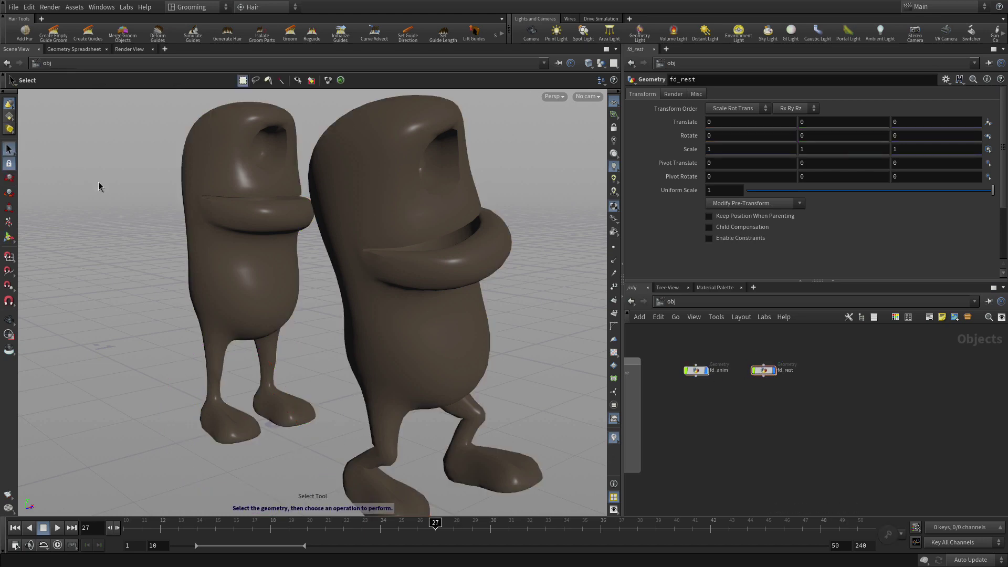
{"action": "key", "text": "Escape"}
{"action": "mouse_move", "coordinate": [468, 345]}
{"action": "left_mouse_down"}
{"action": "mouse_move", "coordinate": [536, 344]}
{"action": "mouse_move", "coordinate": [425, 345]}
{"action": "mouse_move", "coordinate": [472, 341]}
{"action": "left_mouse_up"}
{"action": "key", "text": "s"}
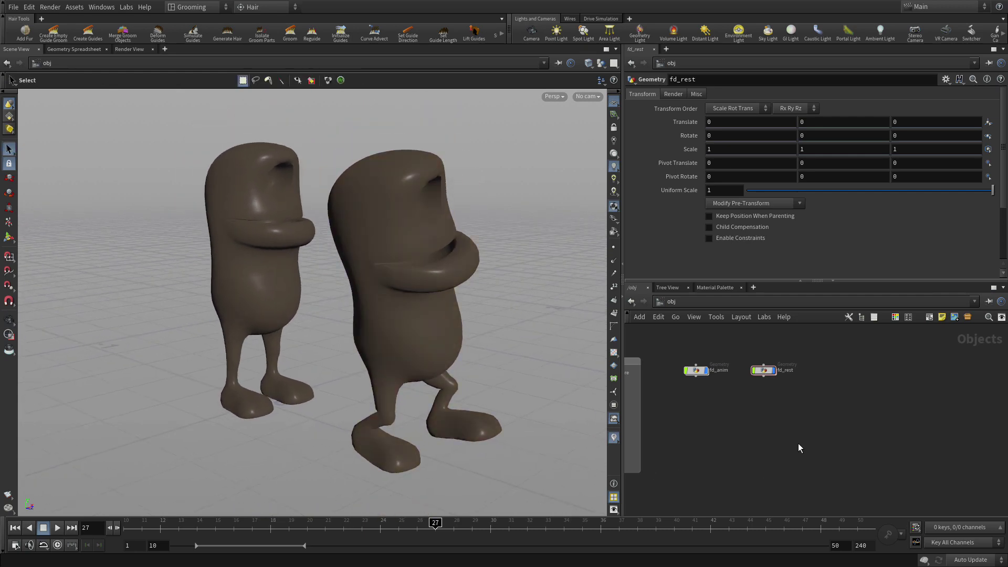
{"action": "scroll", "coordinate": [781, 394], "scroll_direction": "up", "scroll_amount": 3}
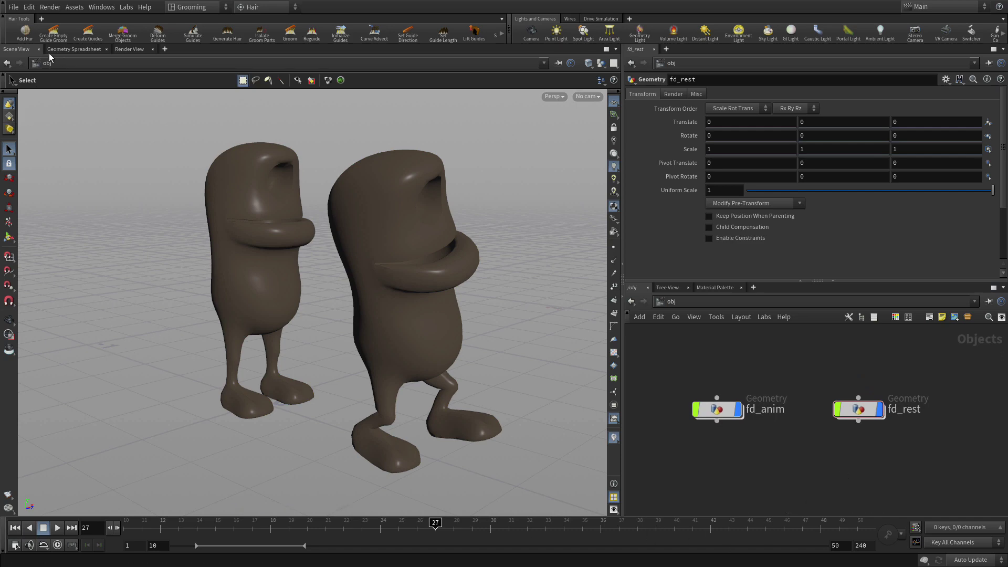
{"action": "left_click", "coordinate": [25, 32]}
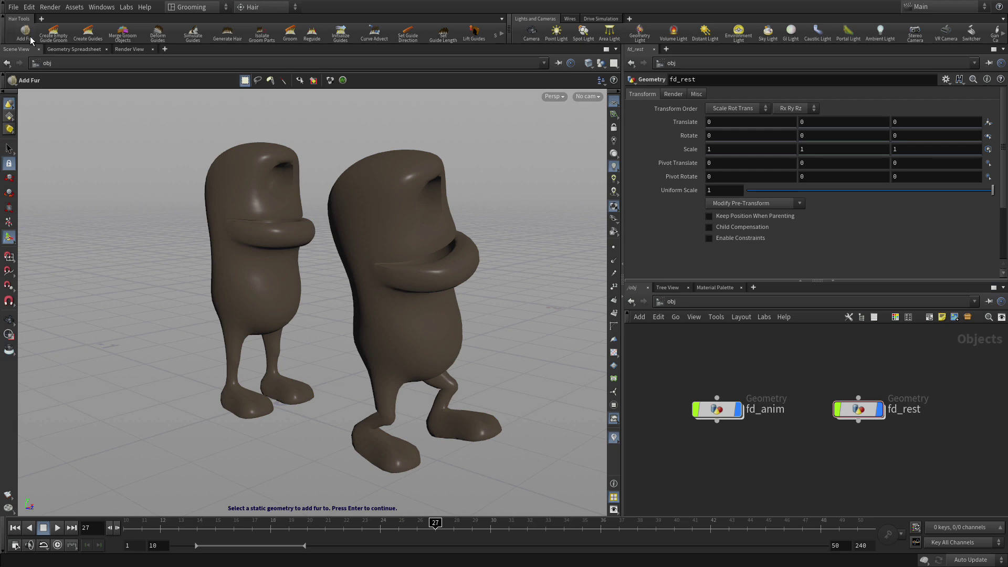
{"action": "left_click", "coordinate": [279, 268]}
{"action": "key", "text": "Return"}
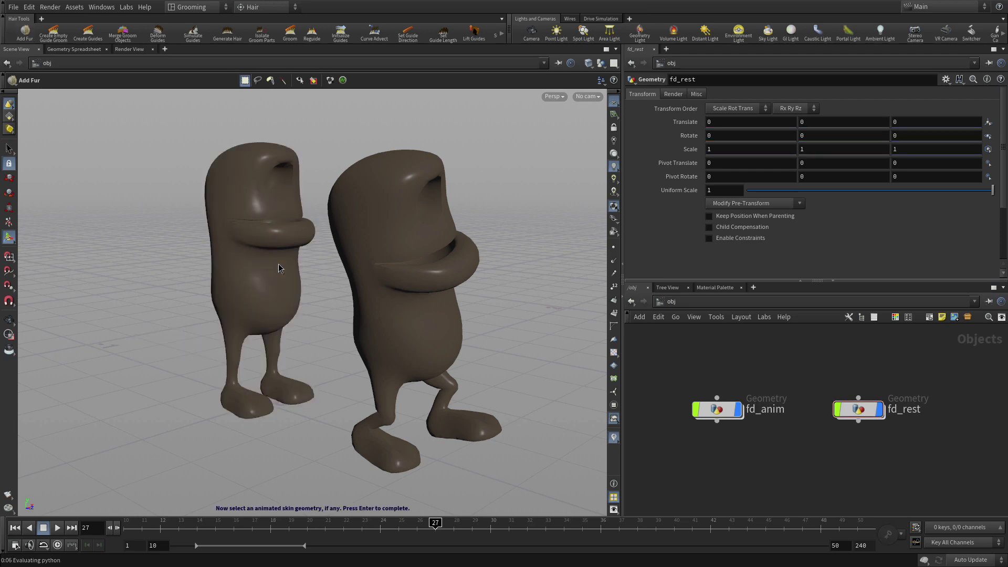
{"action": "left_click", "coordinate": [413, 312]}
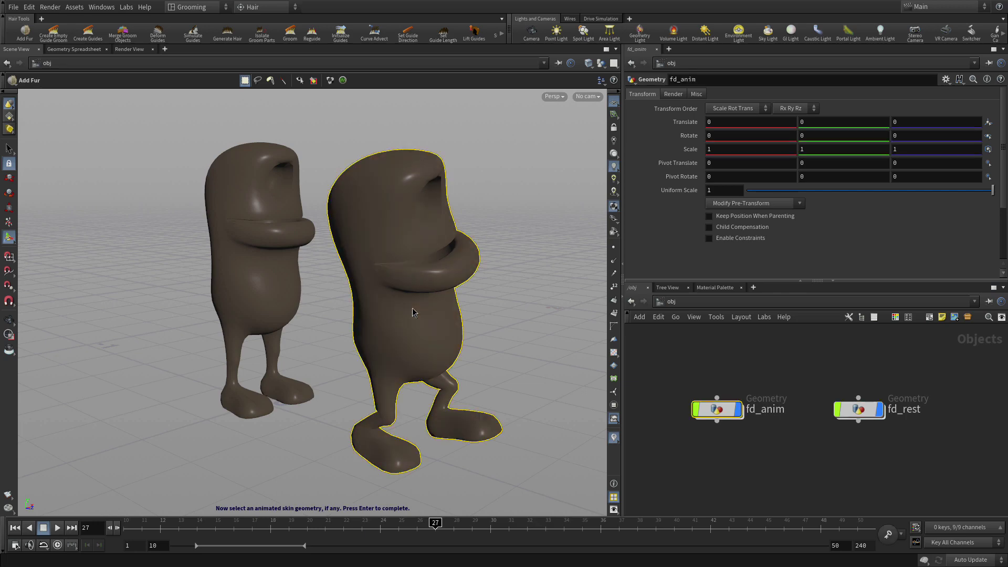
{"action": "key", "text": "Return"}
{"action": "key", "text": "Return"}
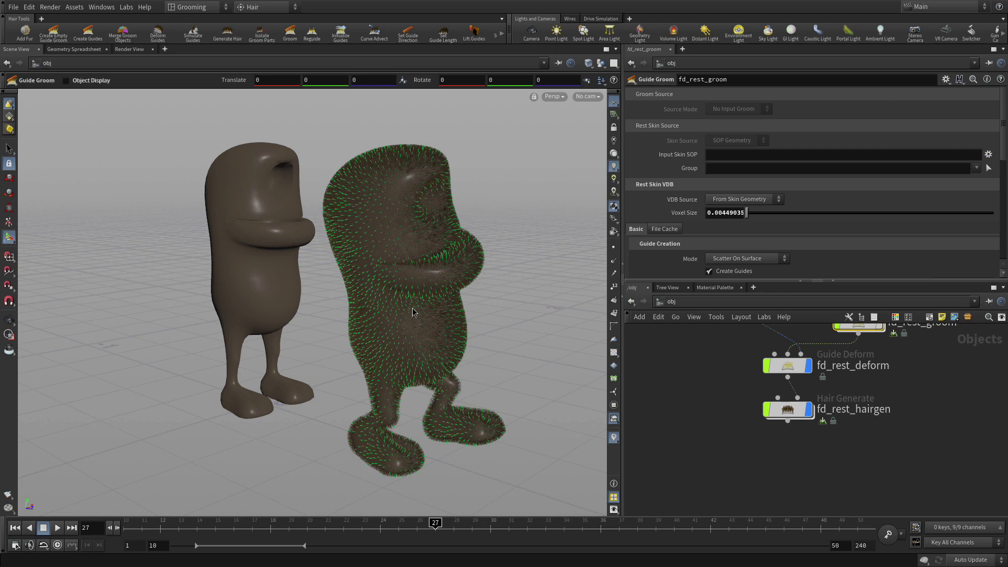
Step: Rearrange the network so fd_rest and fd_rest_groom sit together on one side above fd_rest_deform and fd_anim on the other
{"action": "key", "text": "h"}
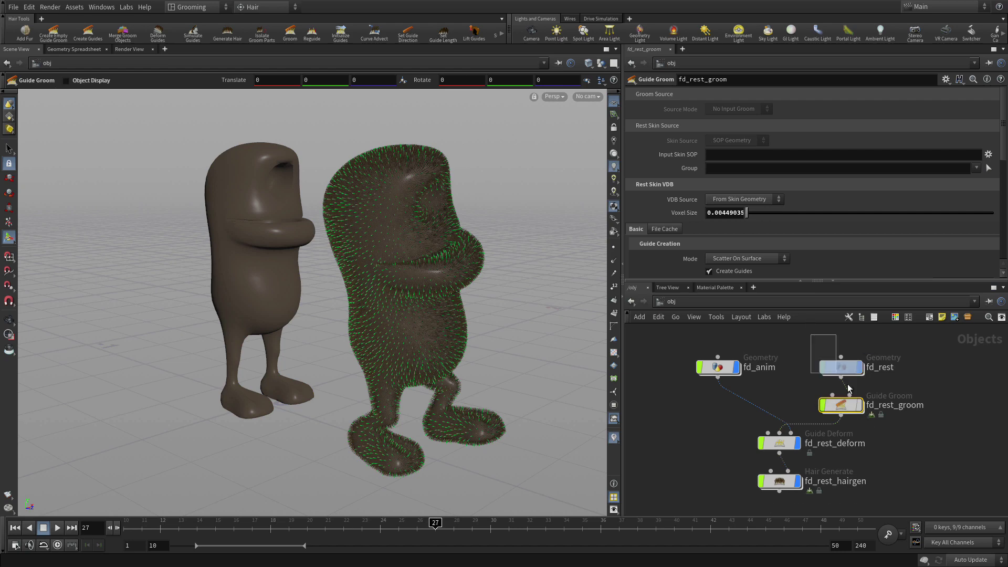
{"action": "left_click_drag", "start_coordinate": [810, 334], "coordinate": [675, 416]}
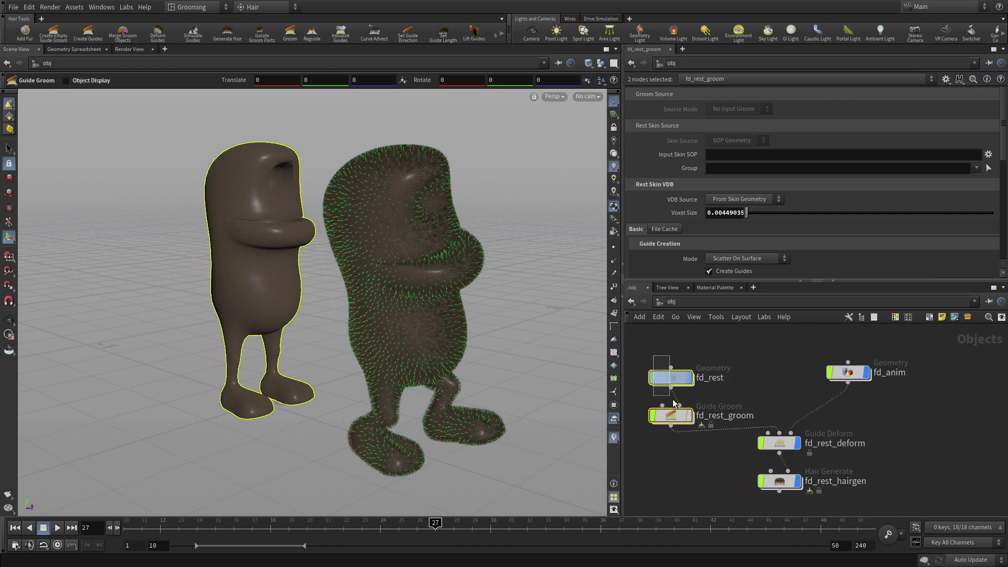
{"action": "left_click", "coordinate": [672, 377]}
{"action": "left_click_drag", "start_coordinate": [676, 420], "coordinate": [736, 405]}
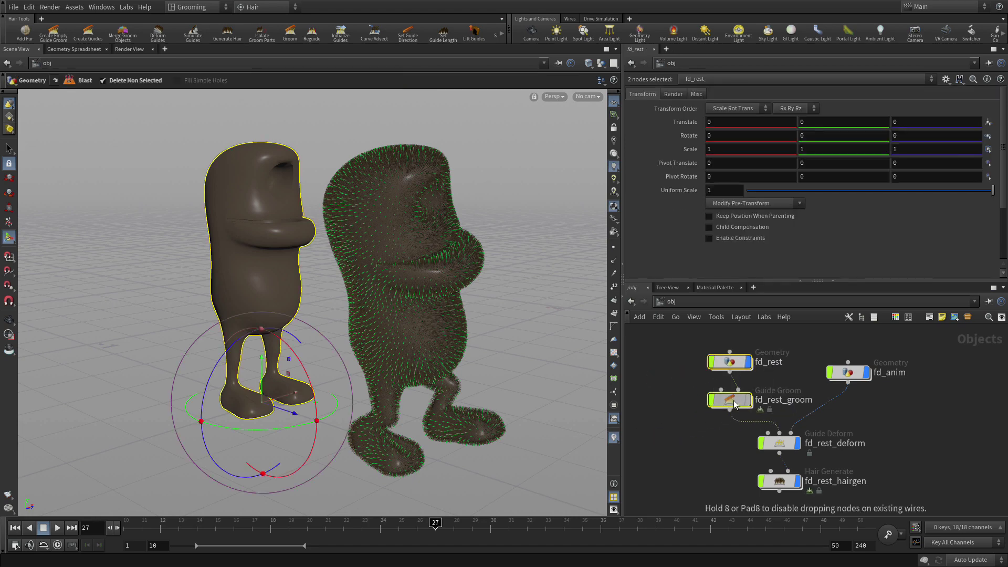
Step: Turn off the display of fd_rest_hairgen, fd_rest_deform and fd_anim, and turn on the display of fd_rest_groom
{"action": "left_click", "coordinate": [798, 481]}
{"action": "left_click", "coordinate": [799, 444]}
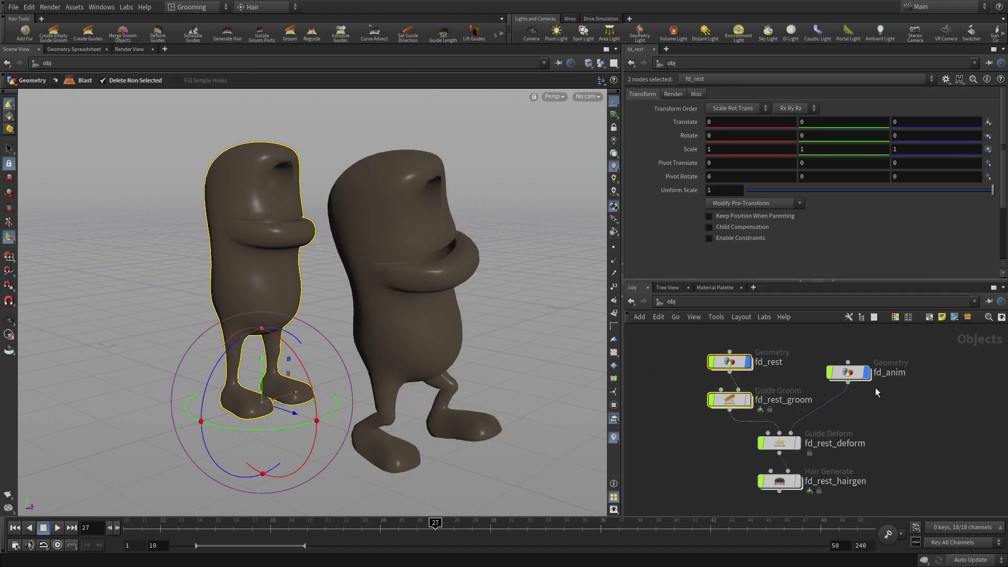
{"action": "left_click", "coordinate": [867, 373]}
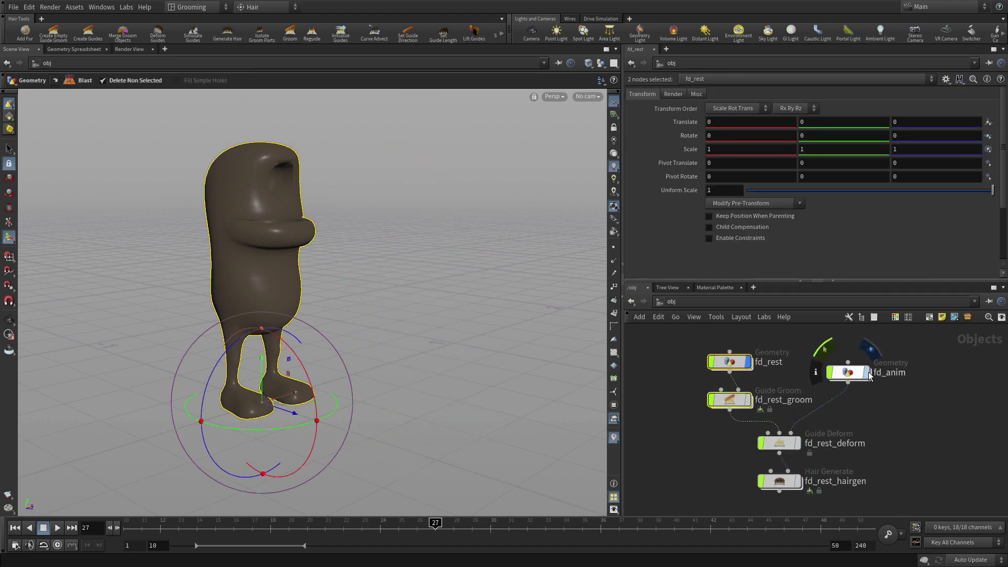
{"action": "left_click", "coordinate": [750, 402]}
{"action": "left_click", "coordinate": [885, 426]}
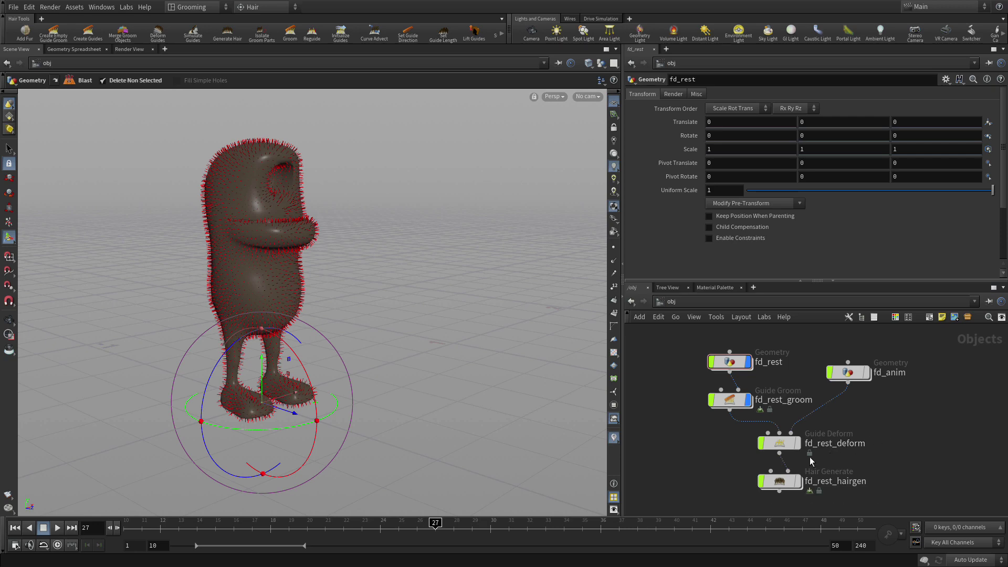
Step: Toggle the display of fd_rest_deform on and off to check the deformed guides, and inspect the groomed rest body
{"action": "left_click", "coordinate": [799, 443]}
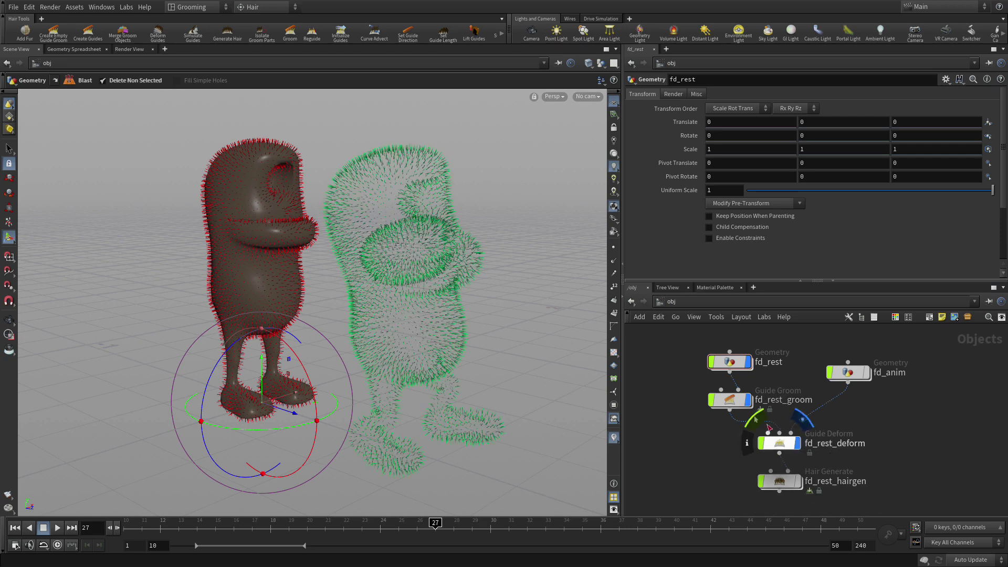
{"action": "left_click", "coordinate": [799, 444]}
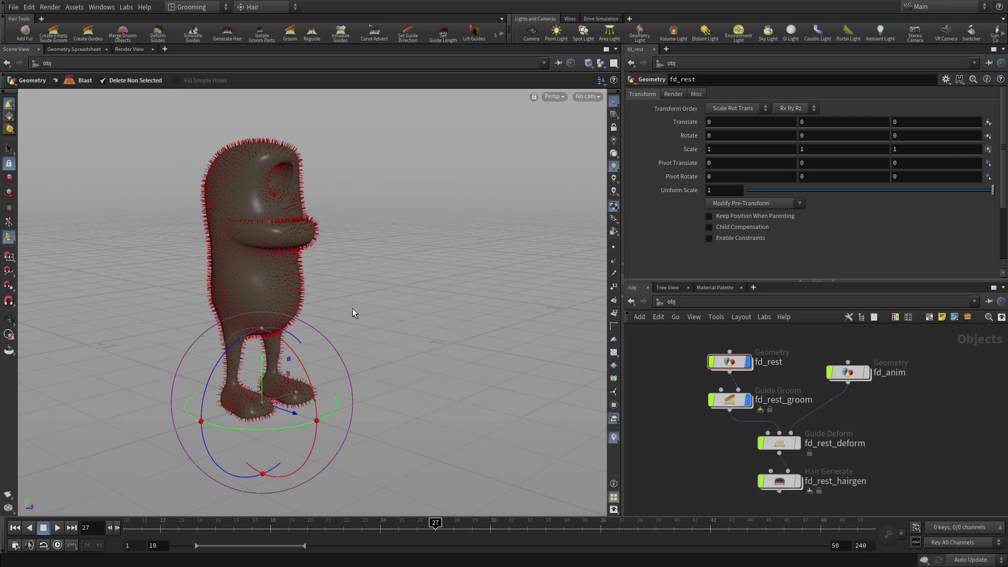
{"action": "key", "text": "Escape"}
{"action": "left_click_drag", "start_coordinate": [314, 291], "coordinate": [355, 281]}
{"action": "middle_click_drag", "start_coordinate": [355, 281], "coordinate": [477, 300]}
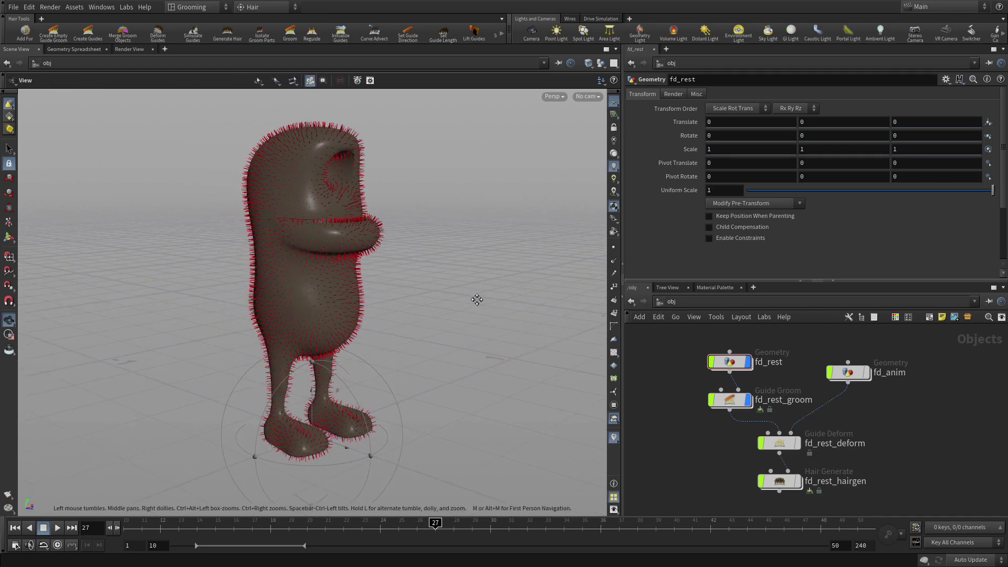
{"action": "key", "text": "Return"}
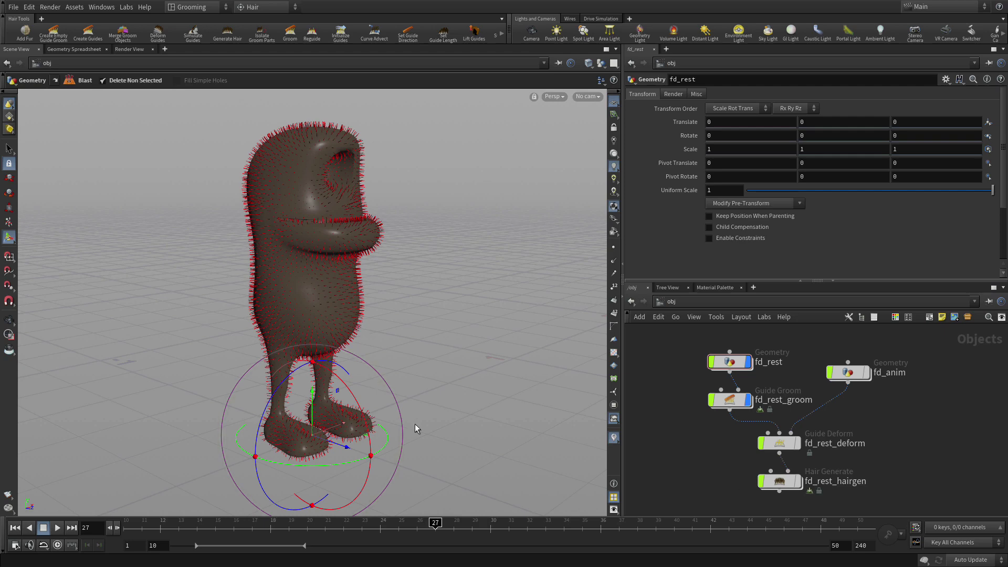
Step: Widen the Hair Tools shelf and apply Set Guide Length to the fd_rest_groom object
{"action": "left_click", "coordinate": [731, 401]}
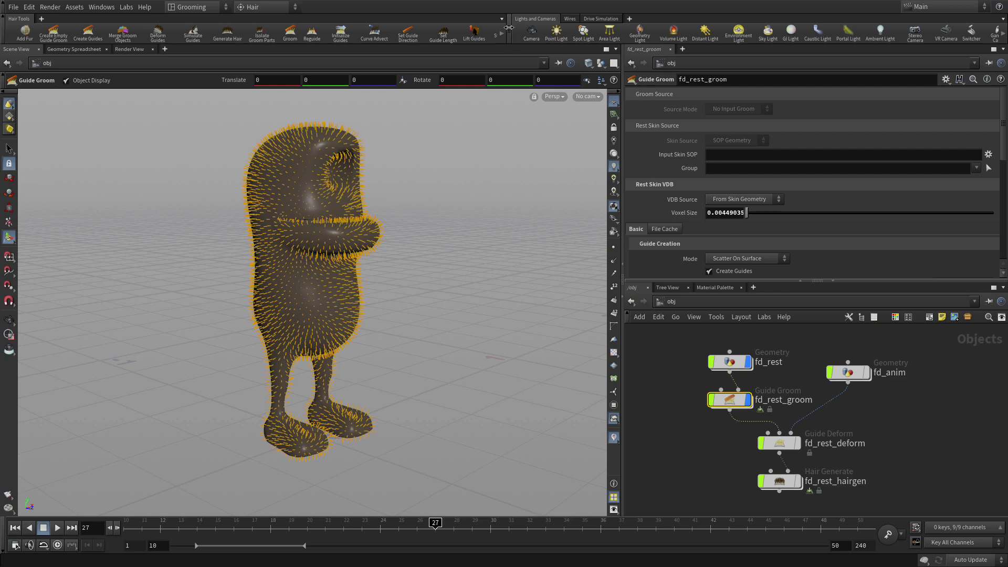
{"action": "left_click_drag", "start_coordinate": [508, 27], "coordinate": [713, 15]}
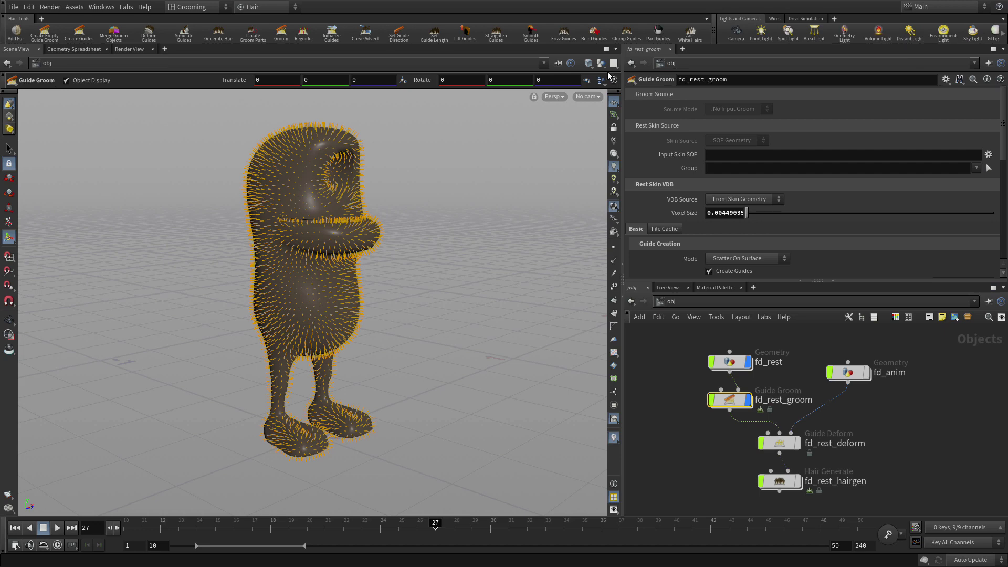
{"action": "left_click", "coordinate": [435, 35]}
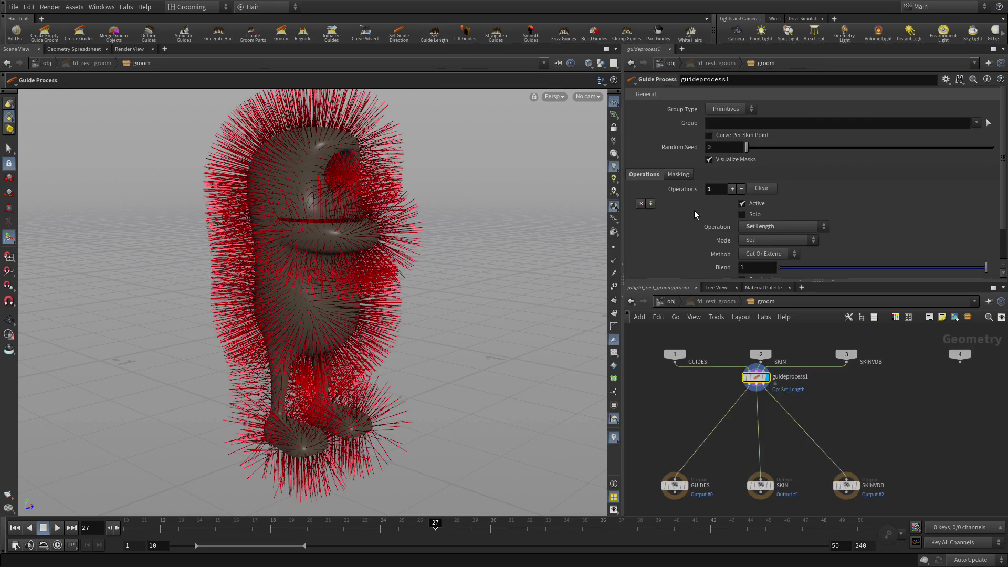
Step: Enable Randomize on the Set Length operation of guideprocess1 and set its Min Length to 0.03
{"action": "scroll", "coordinate": [778, 211], "scroll_direction": "down", "scroll_amount": 3}
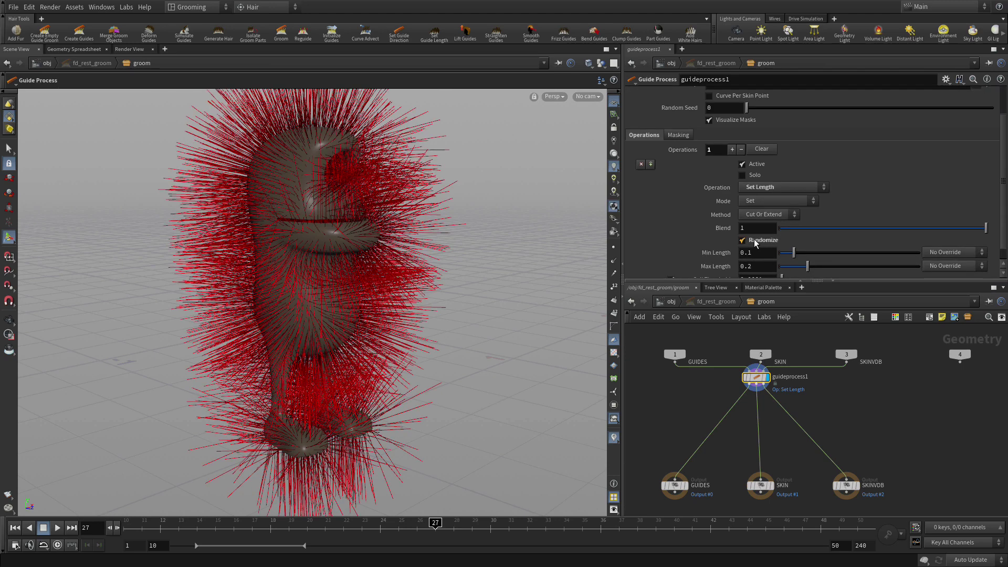
{"action": "scroll", "coordinate": [775, 212], "scroll_direction": "down", "scroll_amount": 1}
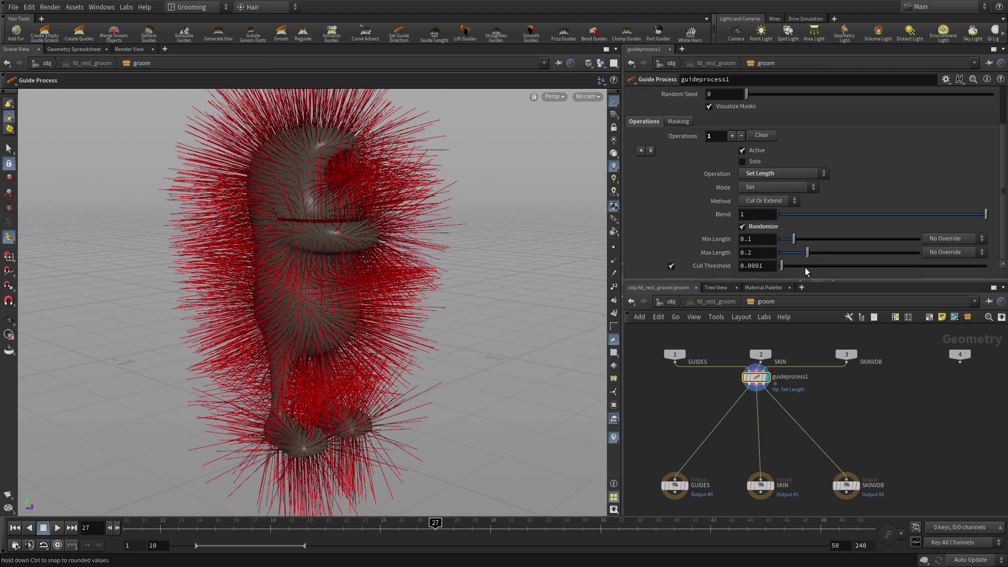
{"action": "left_click", "coordinate": [761, 239]}
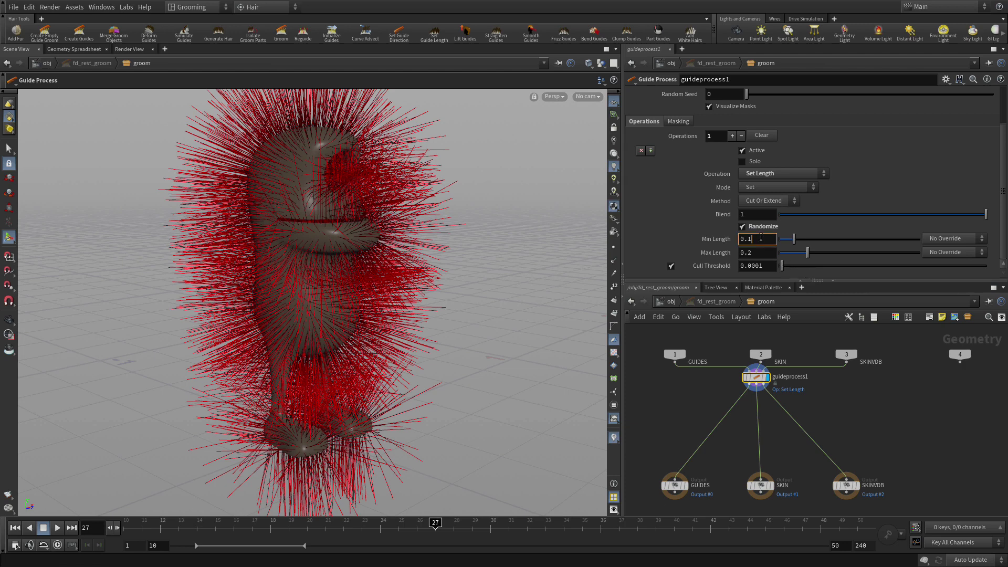
{"action": "key", "text": "BackSpace"}
{"action": "type", "text": "03"}
{"action": "key", "text": "Return"}
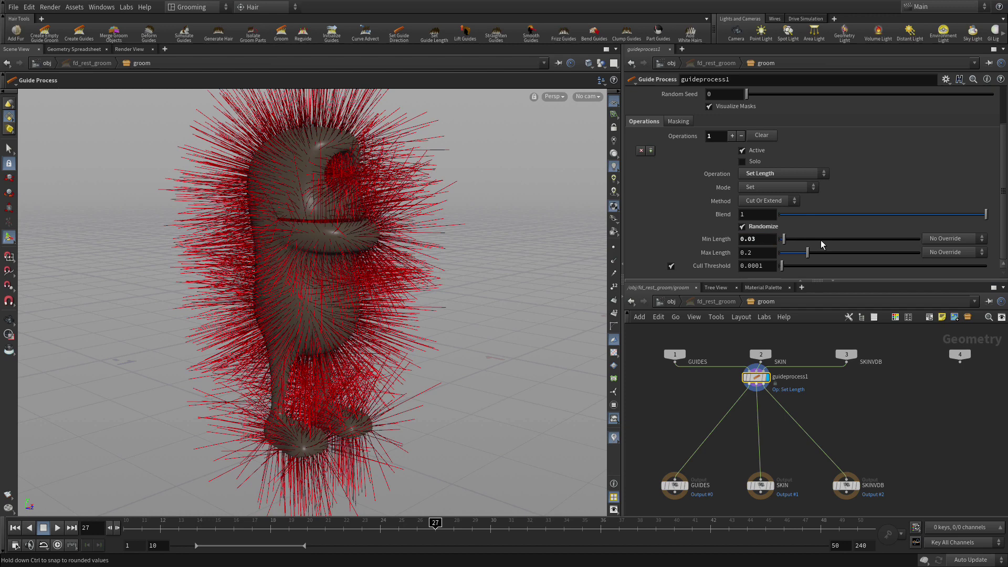
Step: Override the Min Length of guideprocess1 with a texture, using $HIP/tex/fur_length.jpg as the Min Length Texture
{"action": "left_click", "coordinate": [937, 240]}
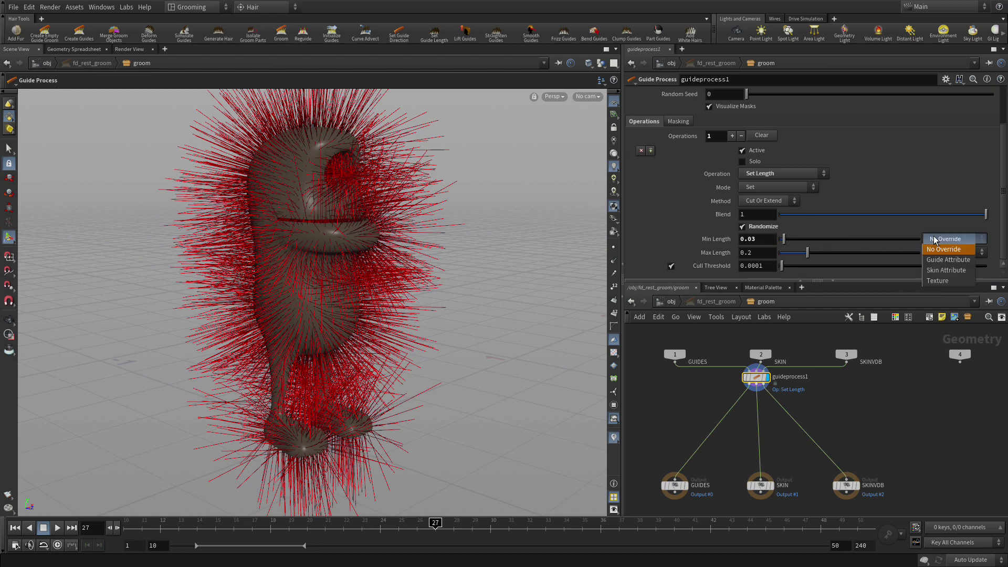
{"action": "left_click", "coordinate": [937, 281]}
{"action": "left_click", "coordinate": [981, 253]}
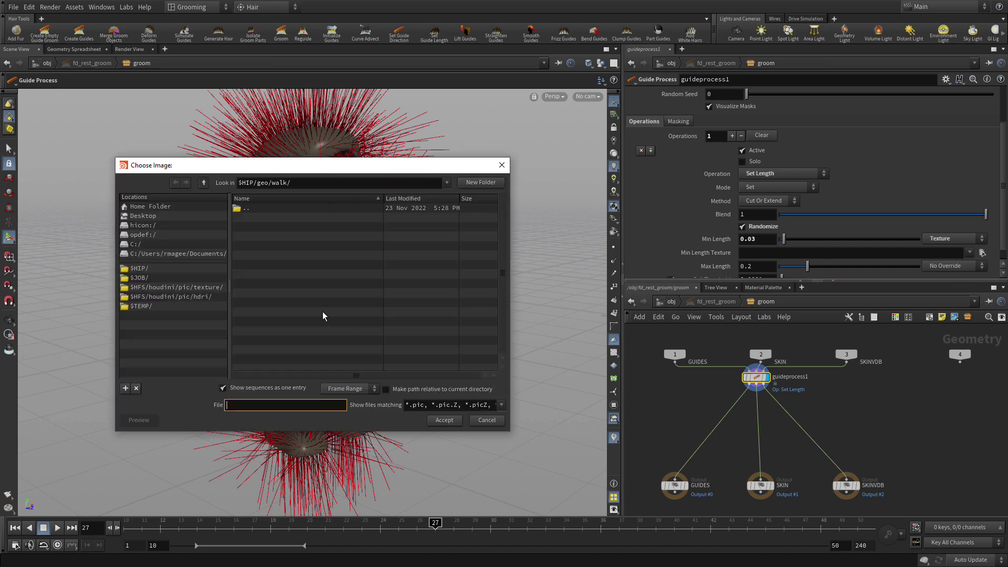
{"action": "left_click", "coordinate": [156, 268]}
{"action": "double_click", "coordinate": [253, 321]}
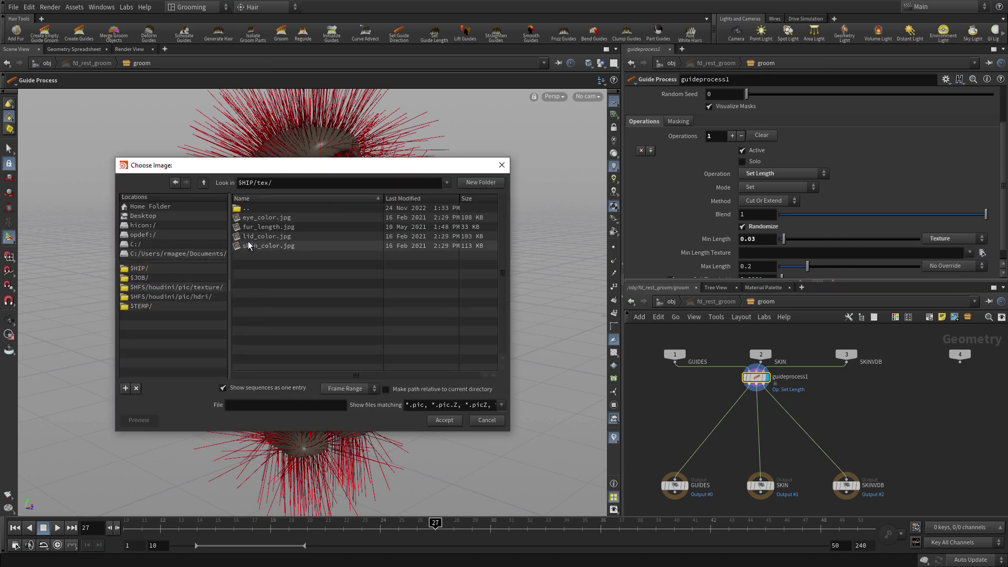
{"action": "left_click", "coordinate": [255, 227]}
{"action": "left_click", "coordinate": [445, 420]}
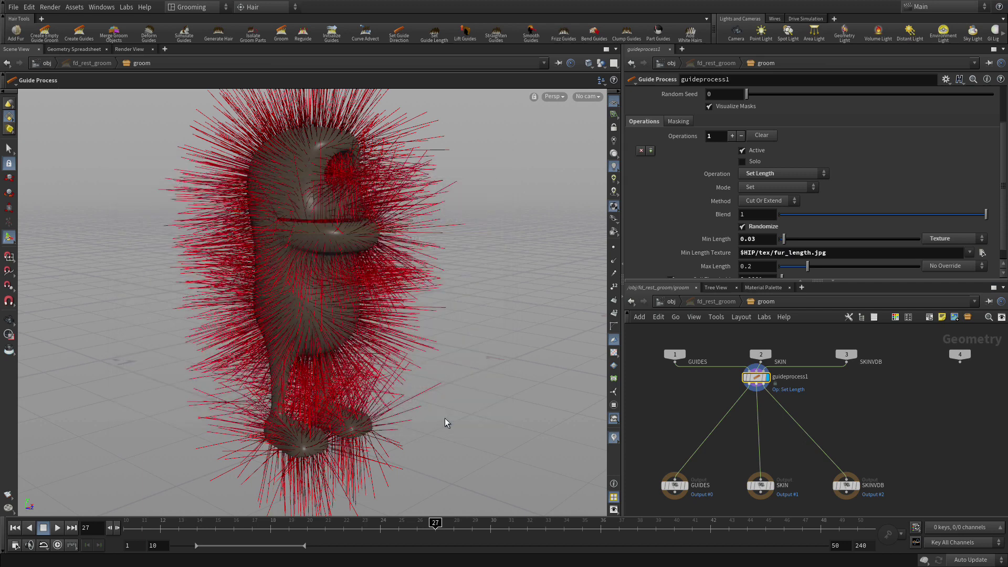
Step: Override the Max Length of guideprocess1 with a texture, using fur_length.jpg from $HIP/tex as the Max Length Texture
{"action": "scroll", "coordinate": [841, 252], "scroll_direction": "down", "scroll_amount": 1}
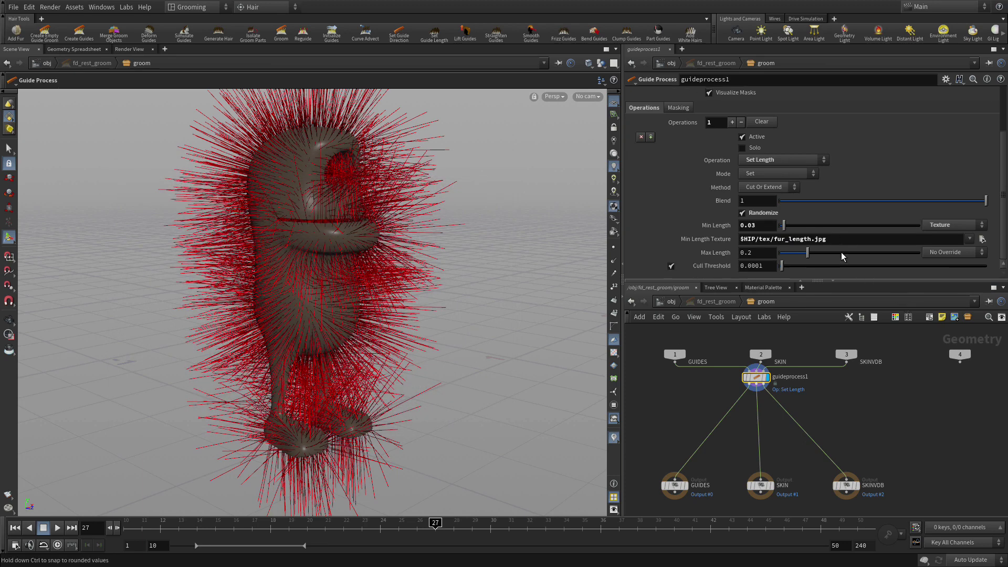
{"action": "left_click", "coordinate": [943, 253]}
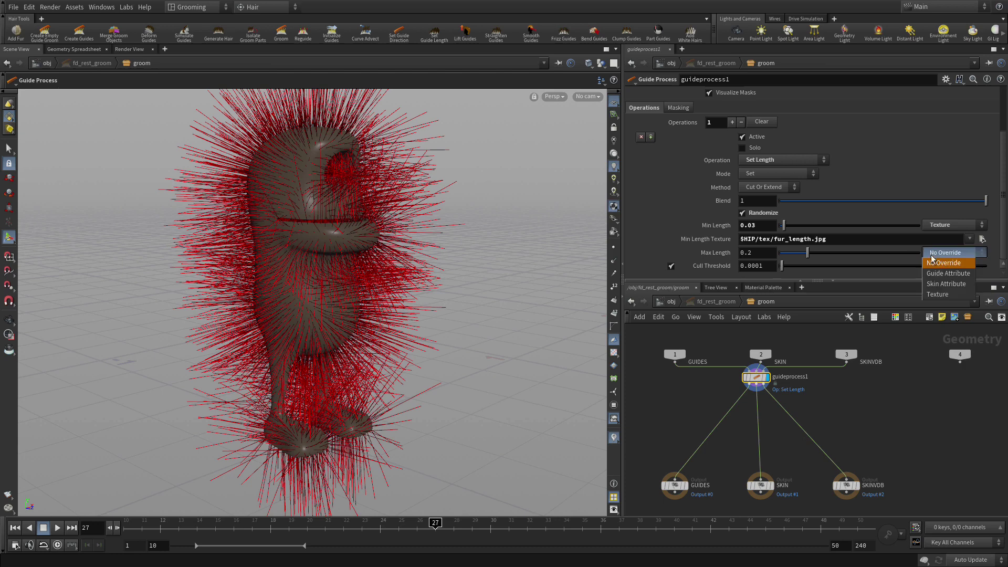
{"action": "left_click", "coordinate": [936, 295]}
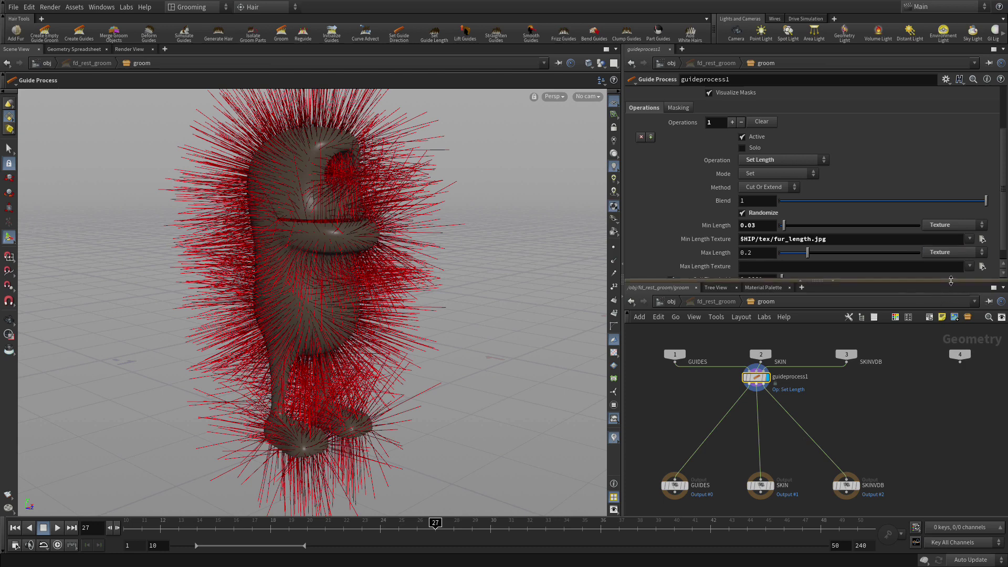
{"action": "left_click", "coordinate": [982, 267]}
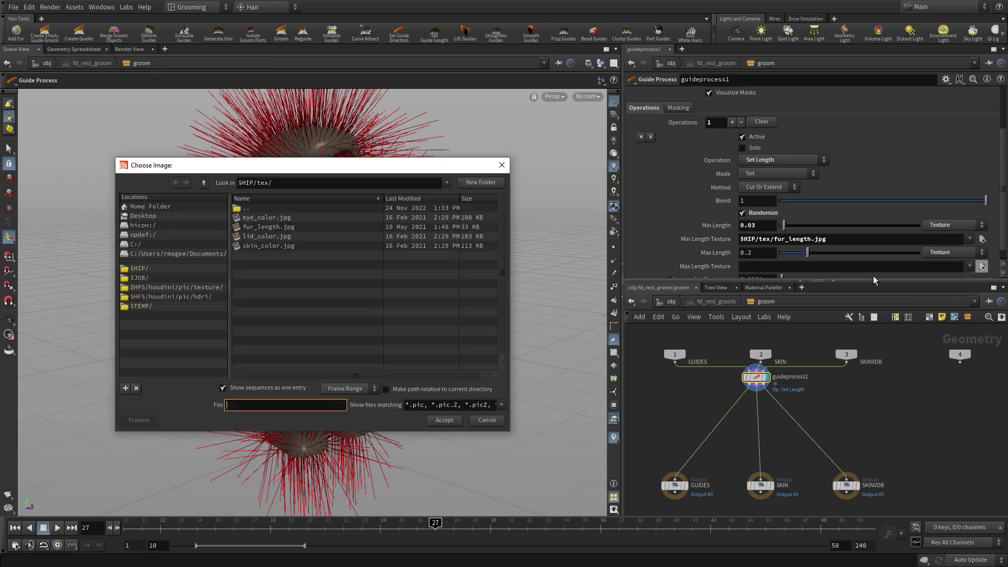
{"action": "left_click", "coordinate": [260, 227]}
{"action": "left_click", "coordinate": [446, 422]}
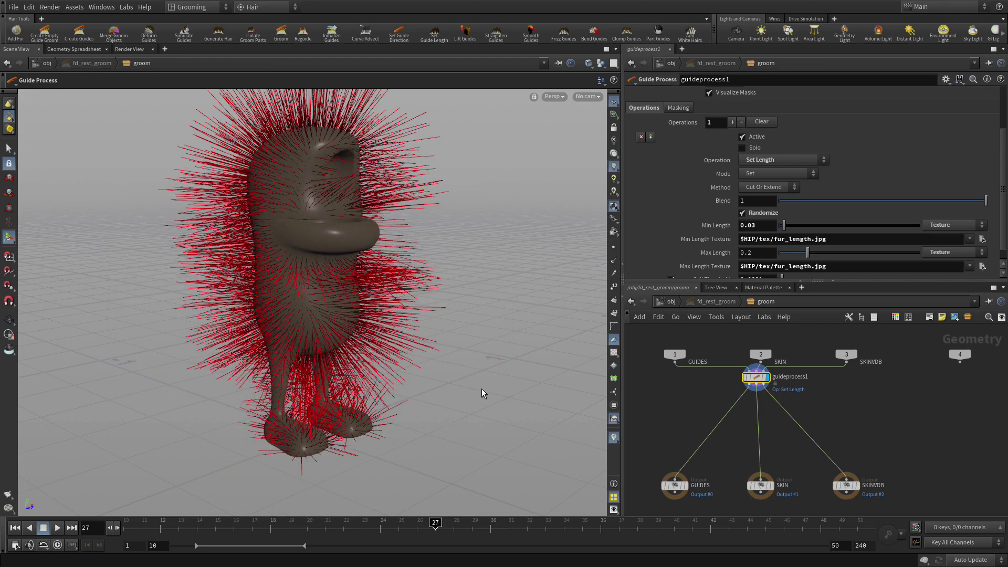
Step: Set the Max Length of the Set Length operation to 0.15 and inspect the shortened guides around the body
{"action": "left_click", "coordinate": [753, 254]}
{"action": "key", "text": "BackSpace"}
{"action": "type", "text": "15"}
{"action": "key", "text": "Return"}
{"action": "key", "text": "Escape"}
{"action": "left_click_drag", "start_coordinate": [480, 185], "coordinate": [426, 214]}
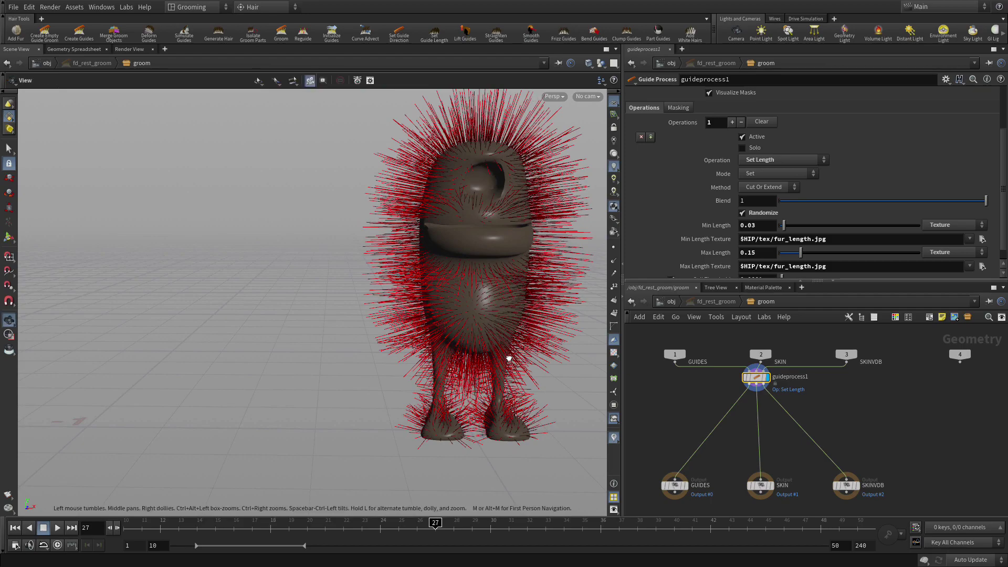
{"action": "left_click_drag", "start_coordinate": [511, 355], "coordinate": [416, 342]}
{"action": "key", "text": "Return"}
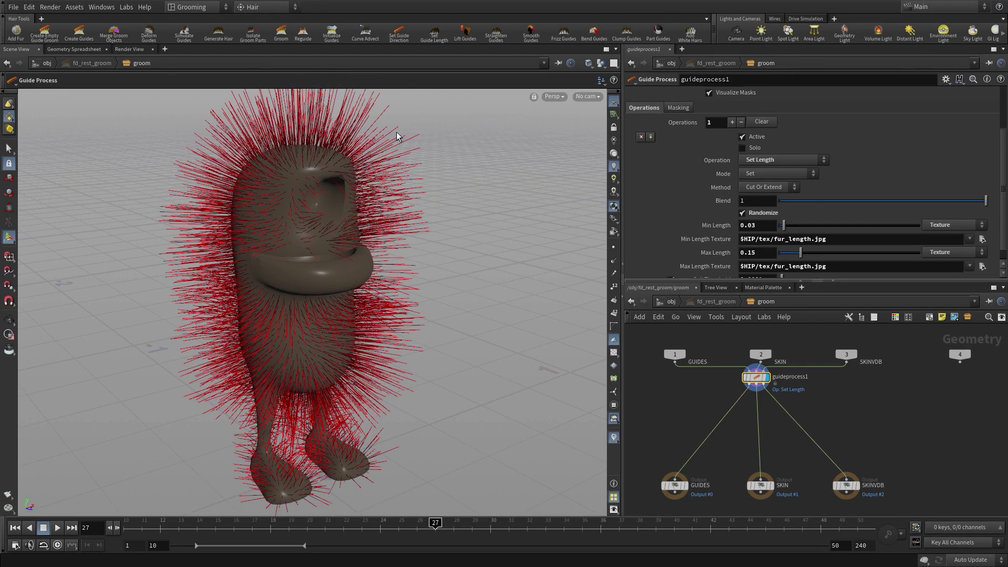
Step: Apply Bend Guides to the groom and set the bend Angle to 45
{"action": "left_click", "coordinate": [592, 37]}
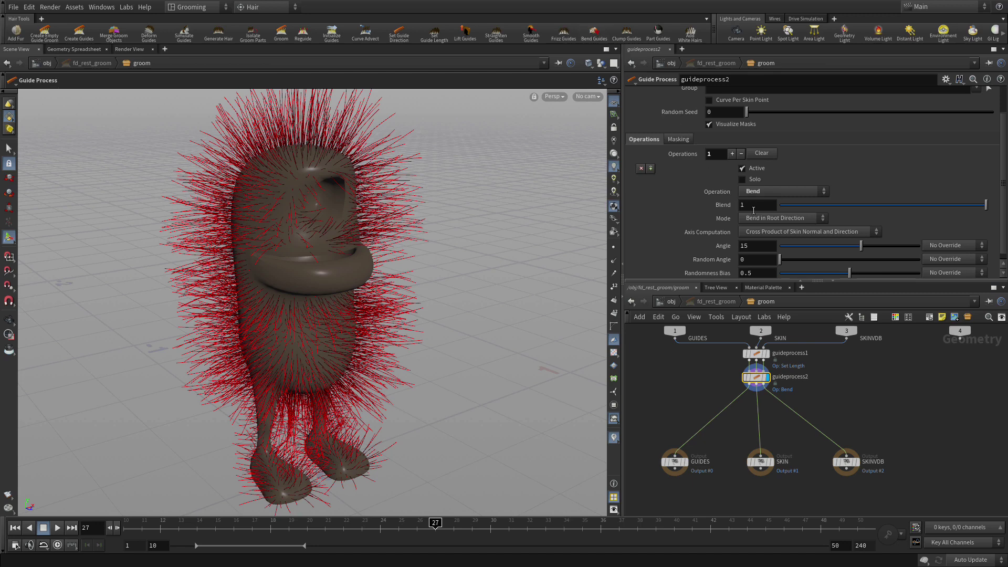
{"action": "double_click", "coordinate": [751, 246]}
{"action": "type", "text": "45"}
{"action": "key", "text": "Return"}
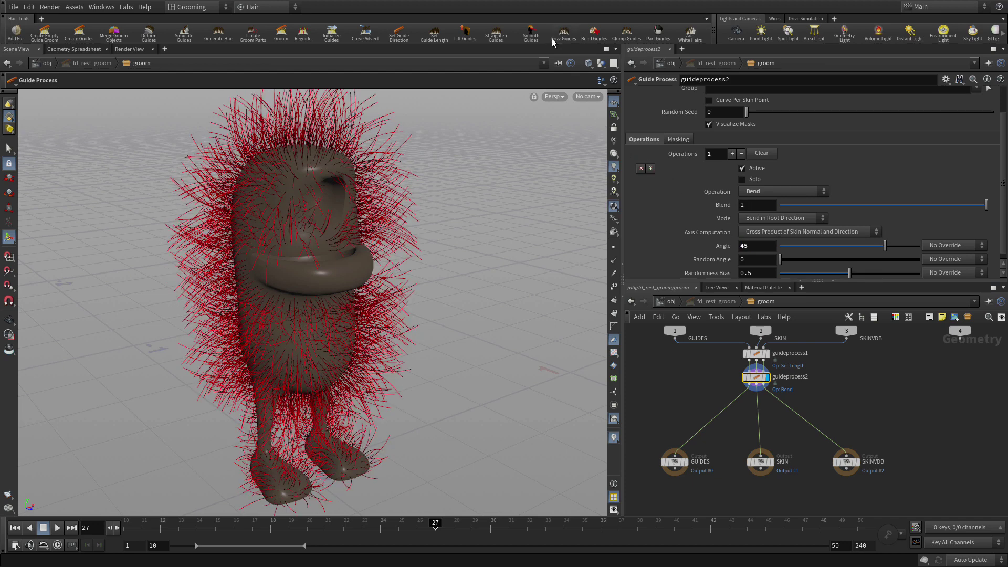
Step: Apply Frizz Guides to the groom and set the frizz Frequency to 15
{"action": "left_click", "coordinate": [564, 35]}
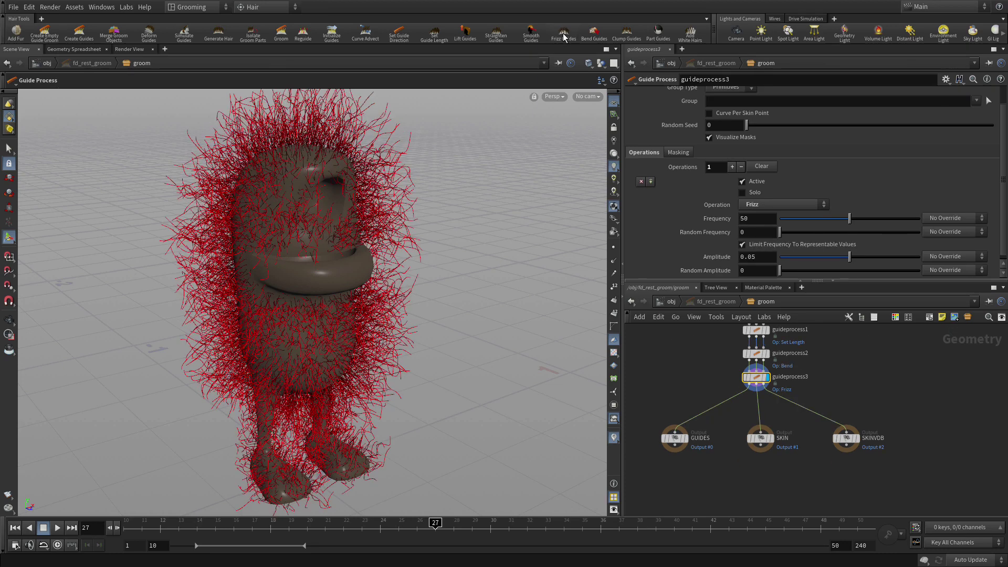
{"action": "left_click", "coordinate": [748, 219]}
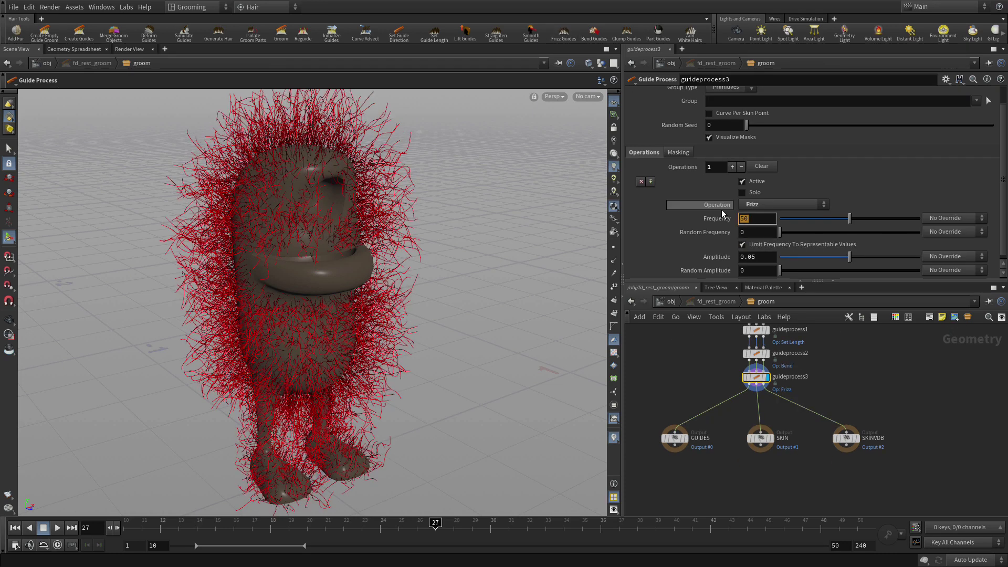
{"action": "type", "text": "15"}
{"action": "key", "text": "Return"}
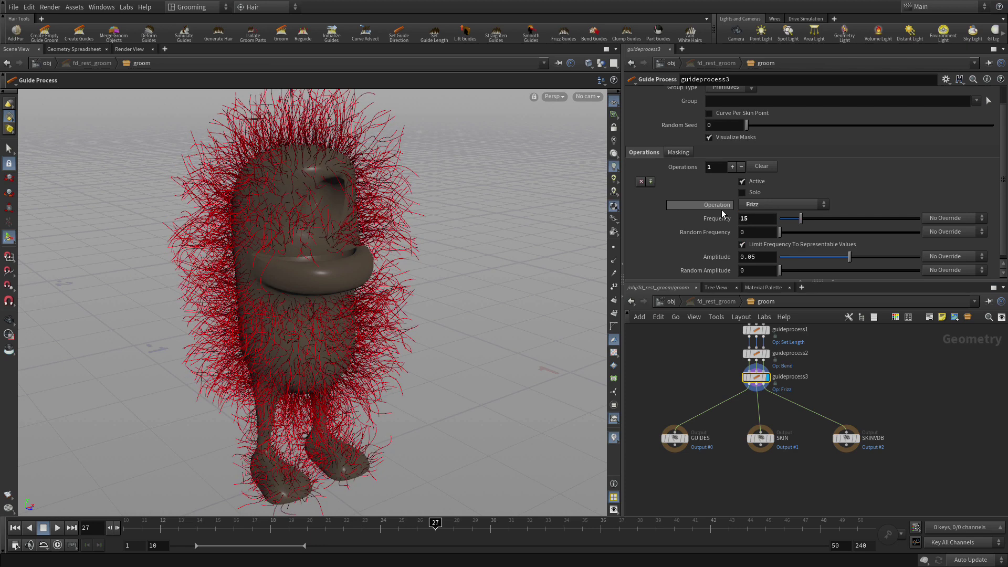
Step: Set the frizz Amplitude to 0.005 and the Random Amplitude to 0.02 on guideprocess3
{"action": "left_click", "coordinate": [758, 259]}
{"action": "key", "text": "BackSpace"}
{"action": "type", "text": "0"}
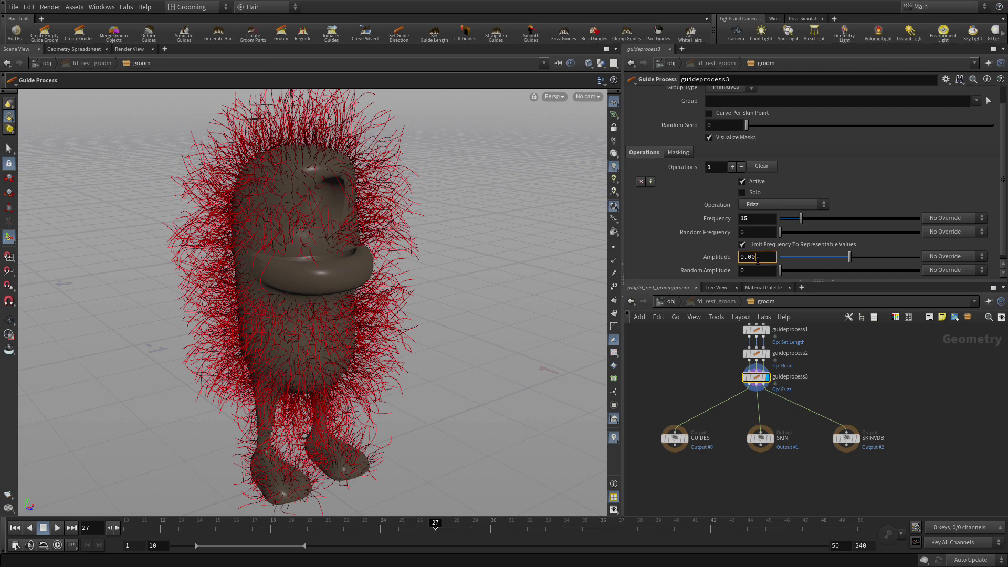
{"action": "type", "text": "5"}
{"action": "key", "text": "Return"}
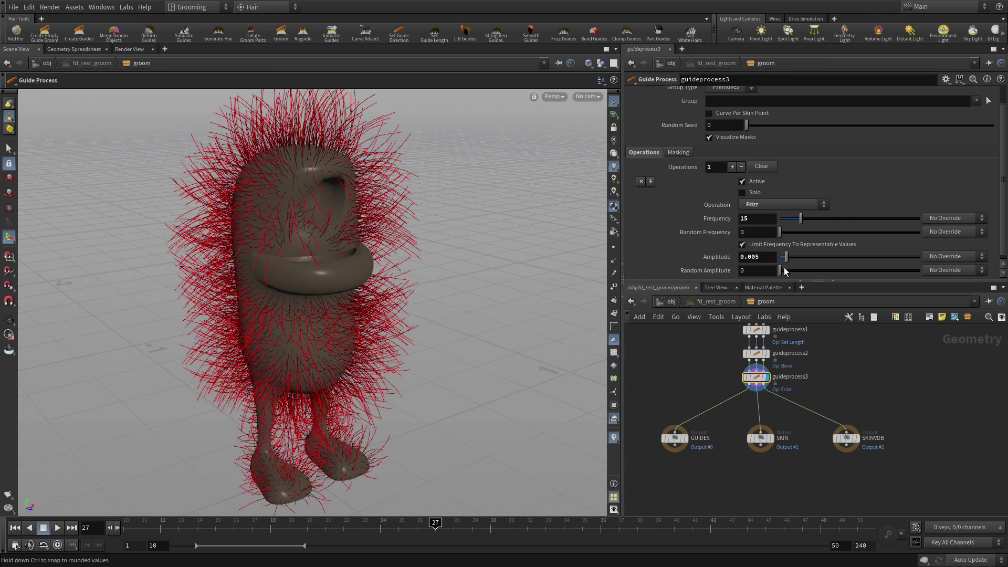
{"action": "left_click", "coordinate": [763, 270]}
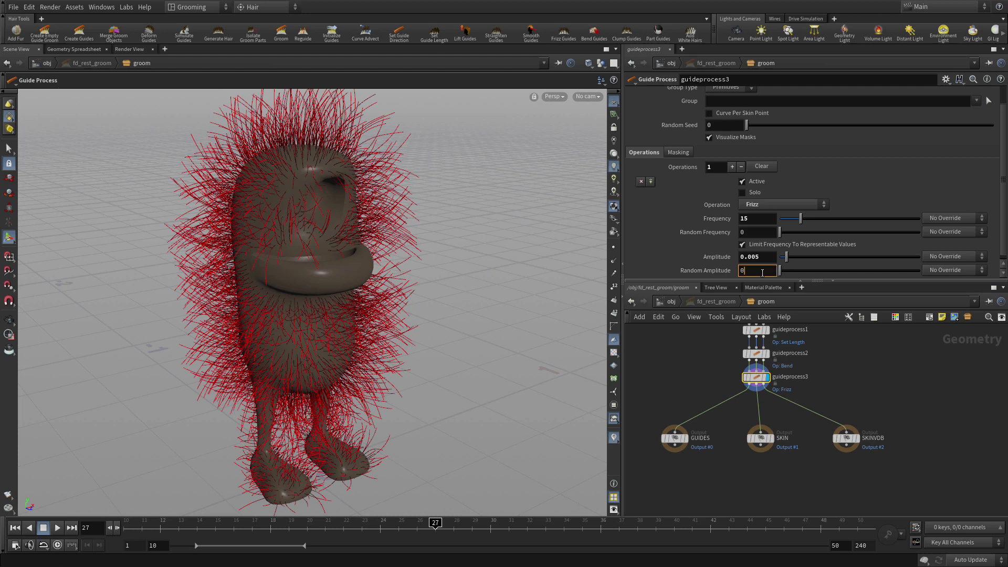
{"action": "type", "text": ".02"}
{"action": "key", "text": "Return"}
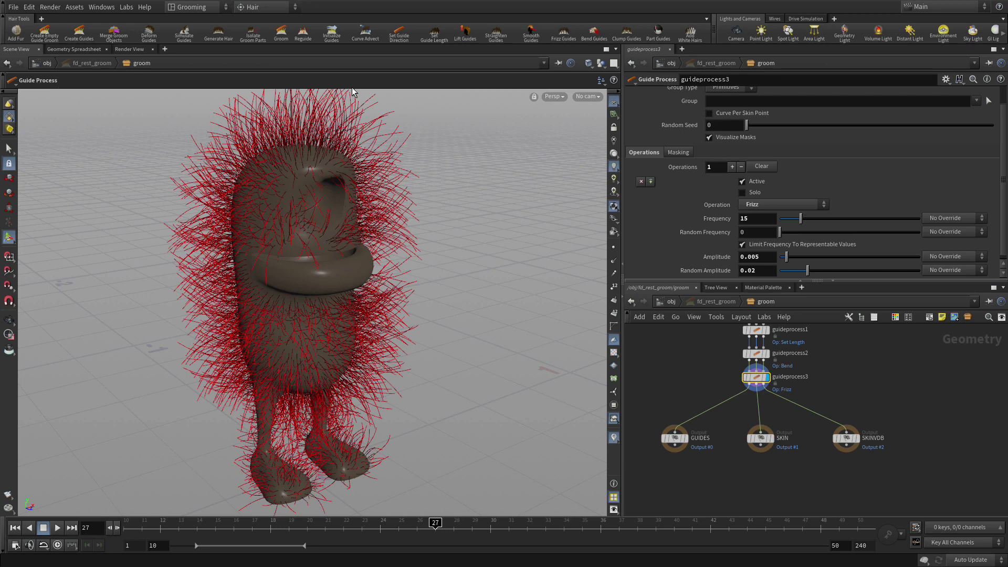
Step: Apply Clump Guides to the groom and set the Clump Size to 0.02
{"action": "left_click", "coordinate": [626, 33]}
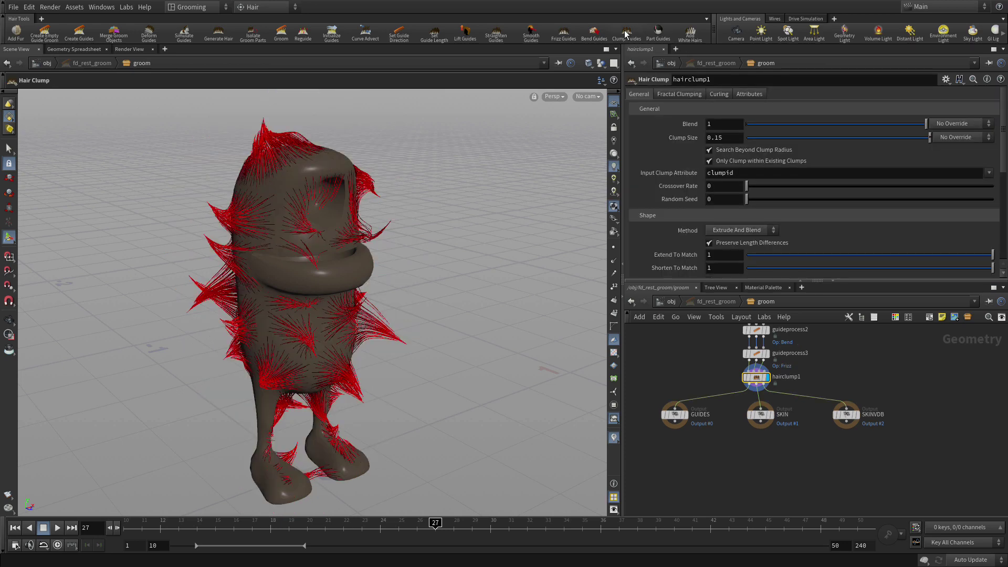
{"action": "double_click", "coordinate": [718, 138]}
{"action": "type", "text": "02"}
{"action": "key", "text": "Return"}
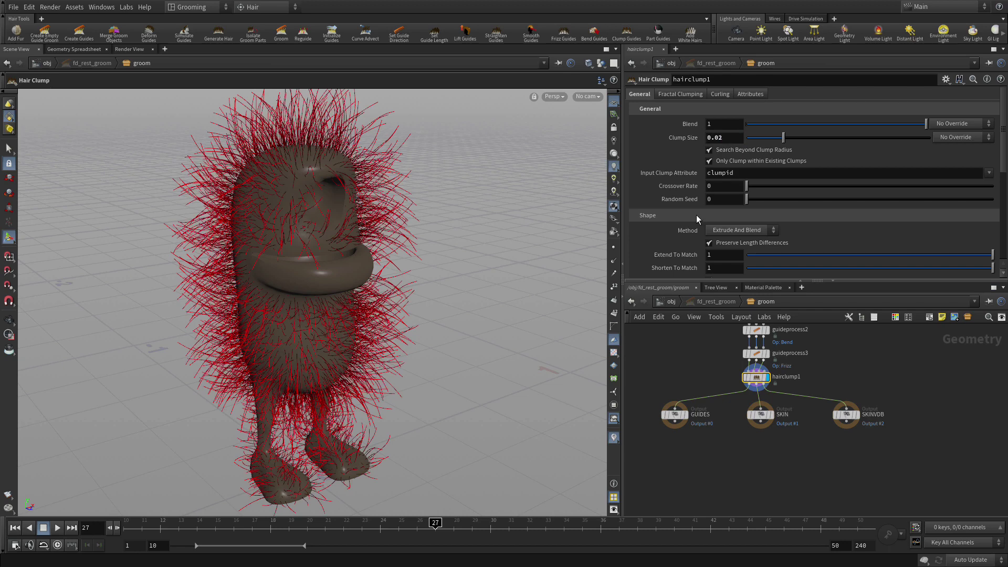
Step: Set the Tightness in the Shape settings of hairclump1 to 0.5
{"action": "scroll", "coordinate": [729, 233], "scroll_direction": "down", "scroll_amount": 3}
{"action": "left_click", "coordinate": [727, 241]}
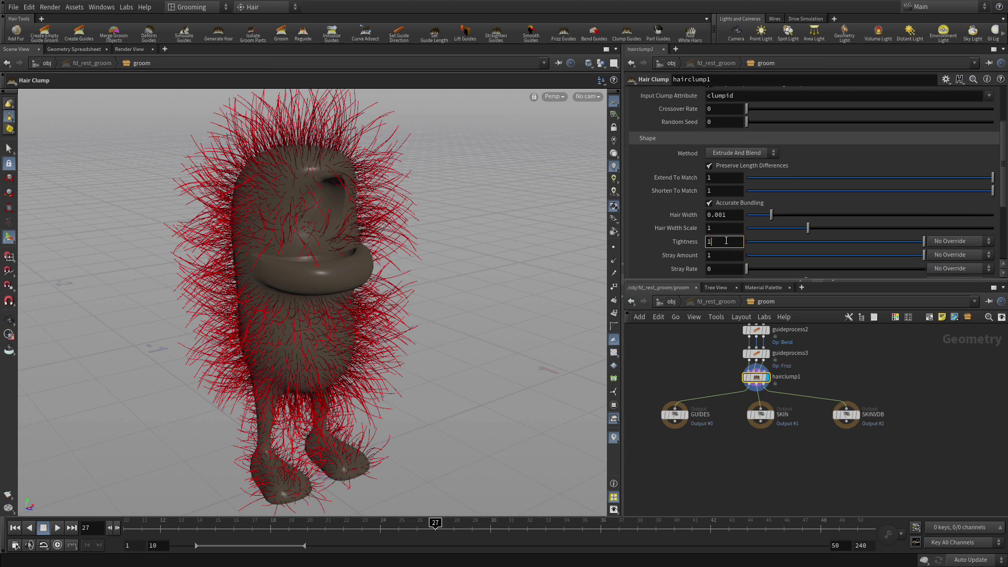
{"action": "key", "text": "BackSpace"}
{"action": "type", "text": "0.5"}
{"action": "key", "text": "Return"}
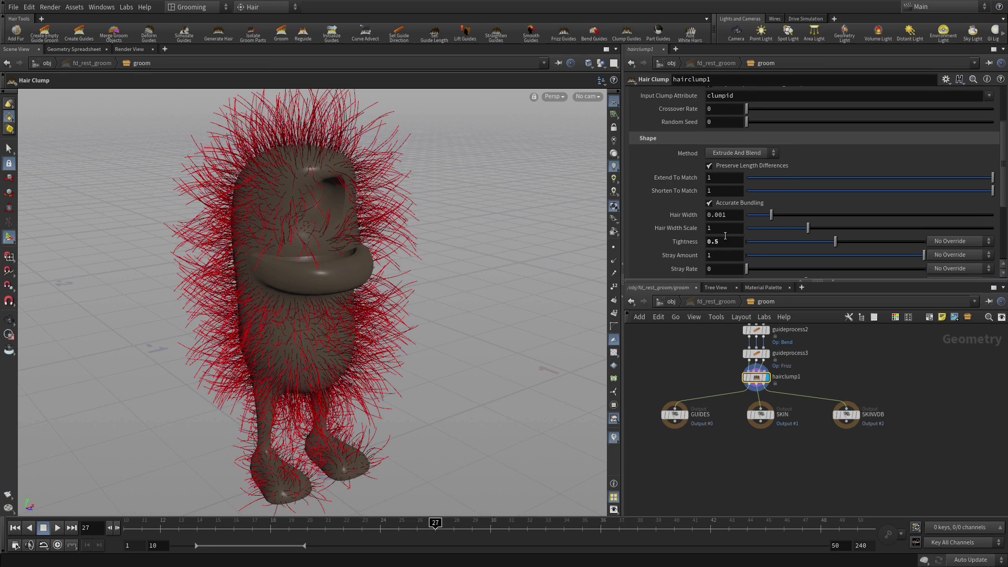
Step: Reshape the Clump Profile ramp of hairclump1, raising its second point to full value near the middle and moving the third to position about 0.67
{"action": "scroll", "coordinate": [735, 221], "scroll_direction": "up", "scroll_amount": 3}
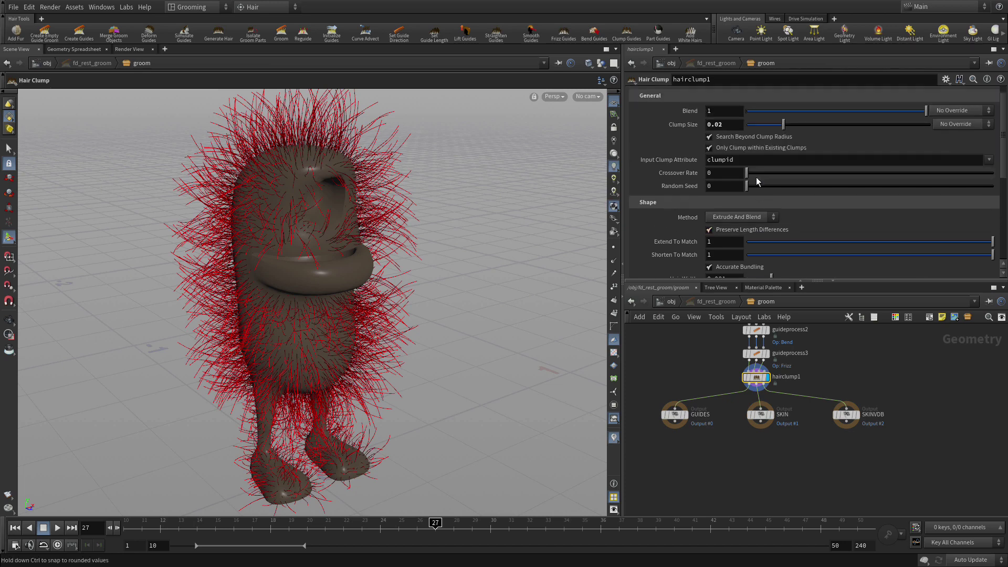
{"action": "scroll", "coordinate": [757, 181], "scroll_direction": "down", "scroll_amount": 3}
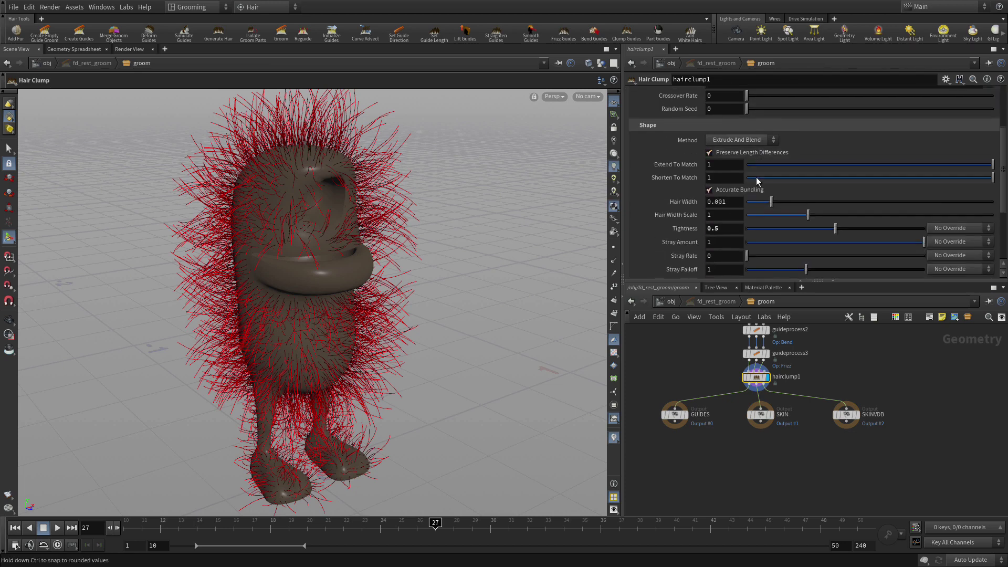
{"action": "scroll", "coordinate": [756, 178], "scroll_direction": "up", "scroll_amount": 4}
{"action": "scroll", "coordinate": [751, 173], "scroll_direction": "down", "scroll_amount": 5}
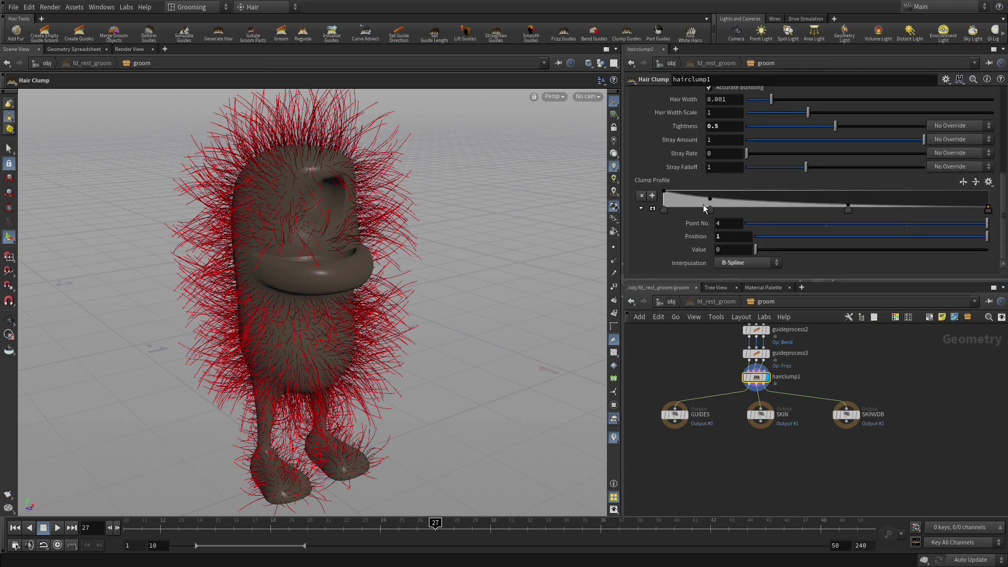
{"action": "left_click_drag", "start_coordinate": [711, 196], "coordinate": [878, 214]}
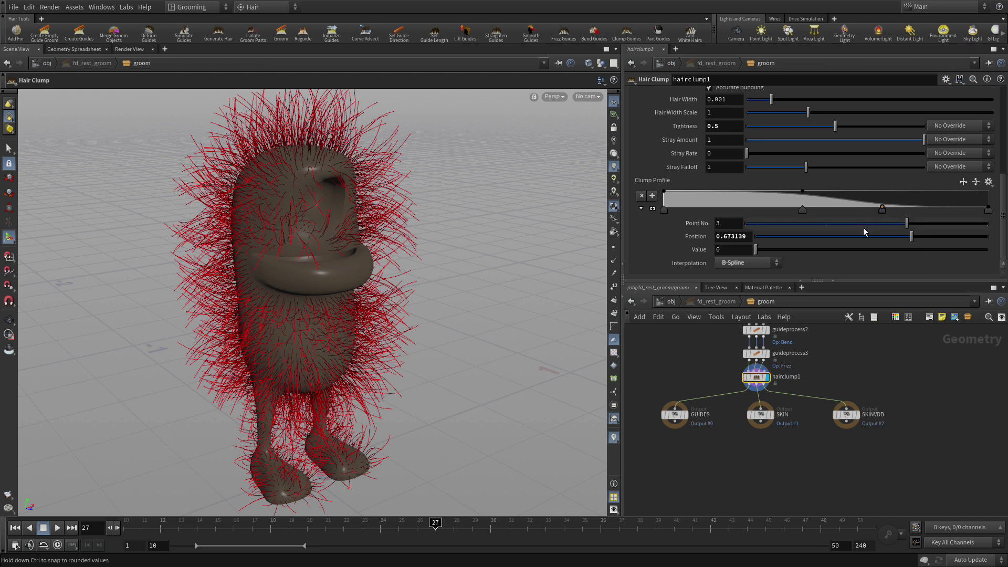
Step: Return to the object level, turn off the display of fd_rest and fd_rest_groom, and turn on fd_anim and fd_rest_deform
{"action": "left_click", "coordinate": [663, 303]}
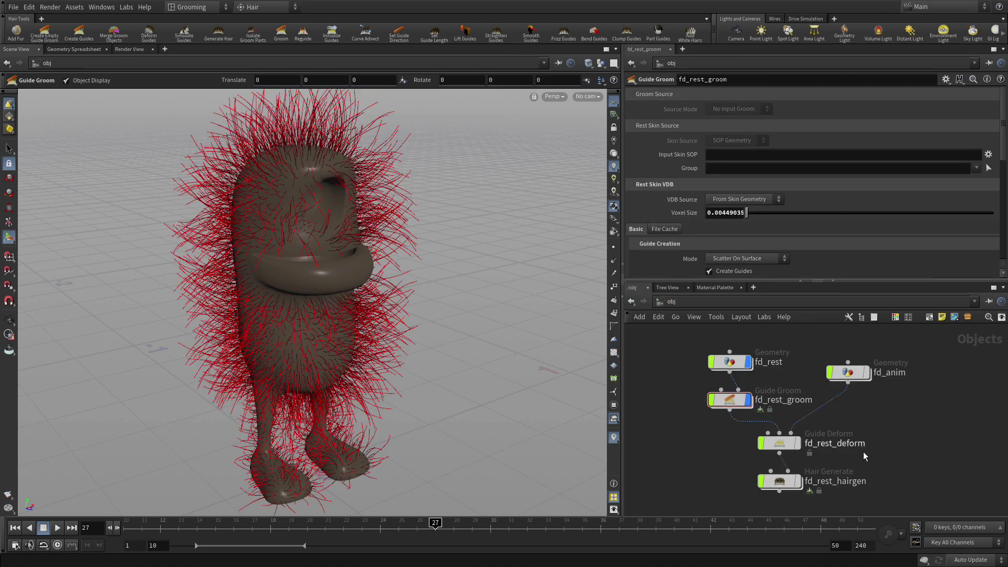
{"action": "left_click", "coordinate": [749, 362]}
{"action": "left_click", "coordinate": [749, 399]}
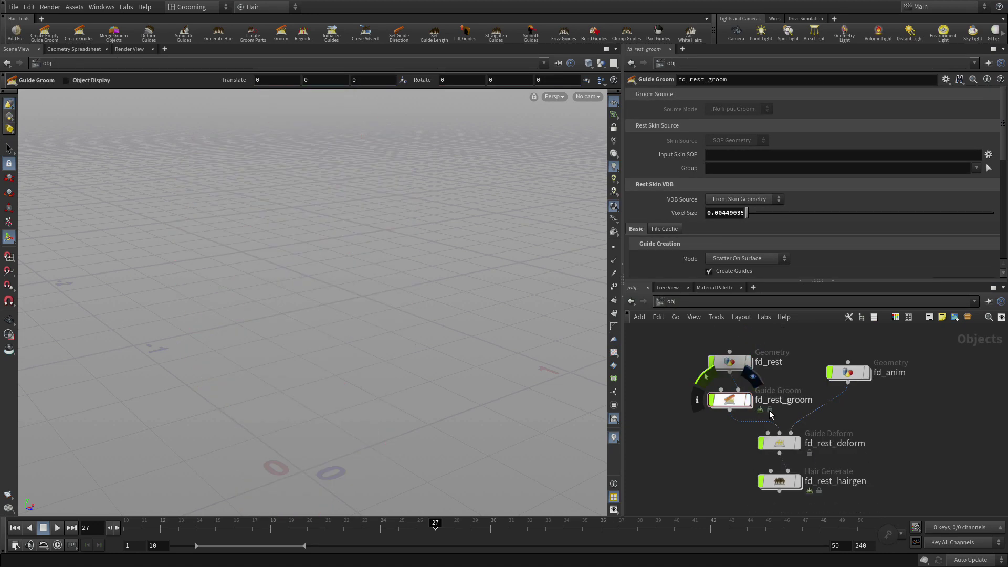
{"action": "left_click", "coordinate": [867, 372]}
{"action": "left_click", "coordinate": [798, 444]}
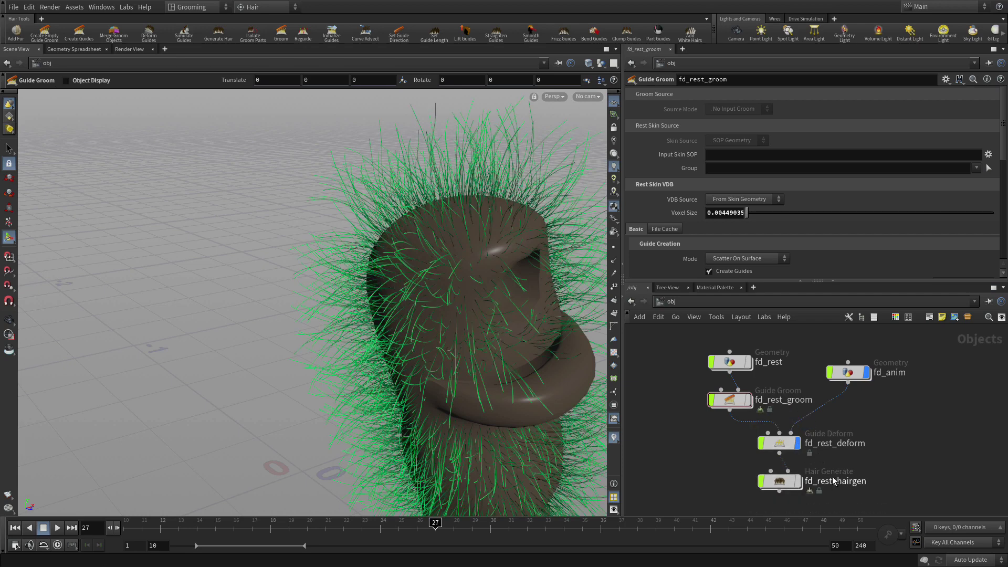
Step: Turn on the display of fd_rest_hairgen and frame the whole furry character to inspect the generated hair
{"action": "left_click", "coordinate": [797, 481]}
{"action": "left_click", "coordinate": [788, 482]}
{"action": "left_click", "coordinate": [811, 473]}
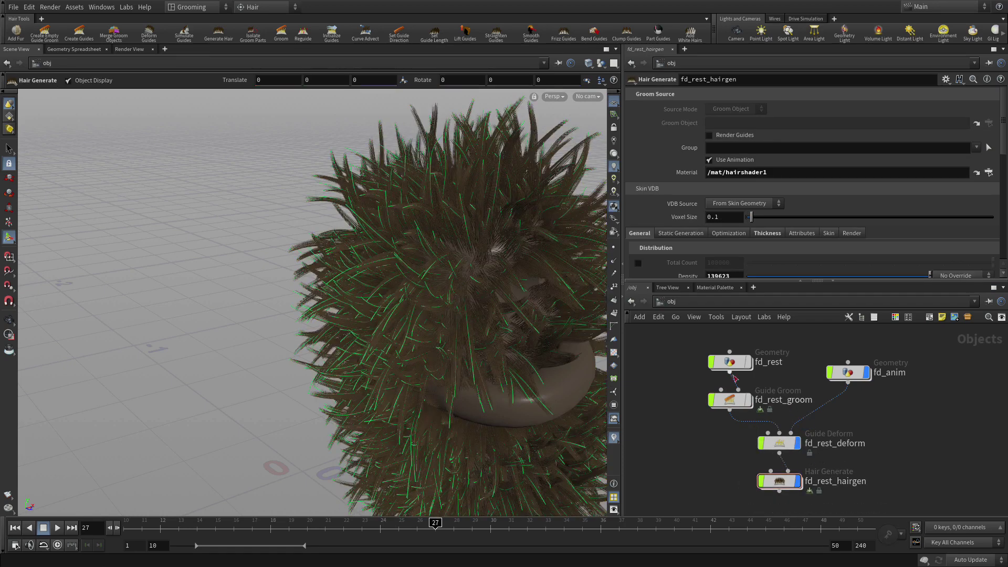
{"action": "key", "text": "Escape"}
{"action": "left_click_drag", "start_coordinate": [540, 308], "coordinate": [326, 272]}
{"action": "key", "text": "Return"}
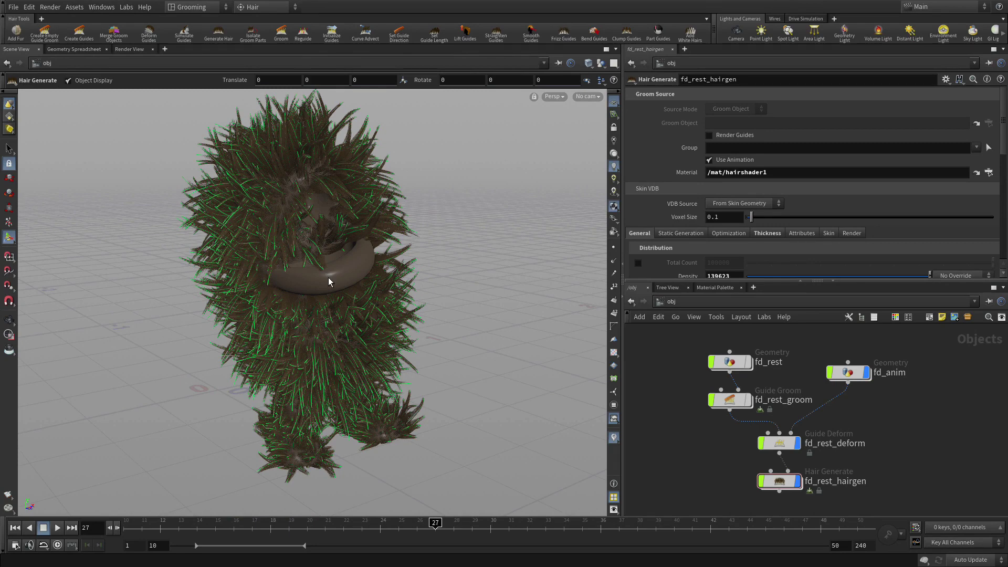
Step: Set the guide Density of fd_rest_groom to 20000
{"action": "mouse_move", "coordinate": [780, 445]}
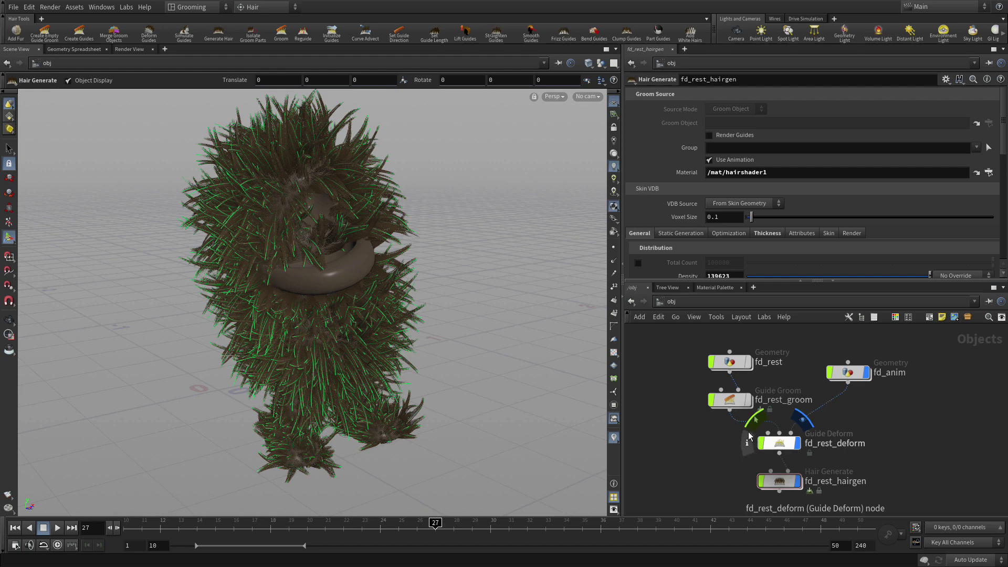
{"action": "left_click", "coordinate": [728, 406]}
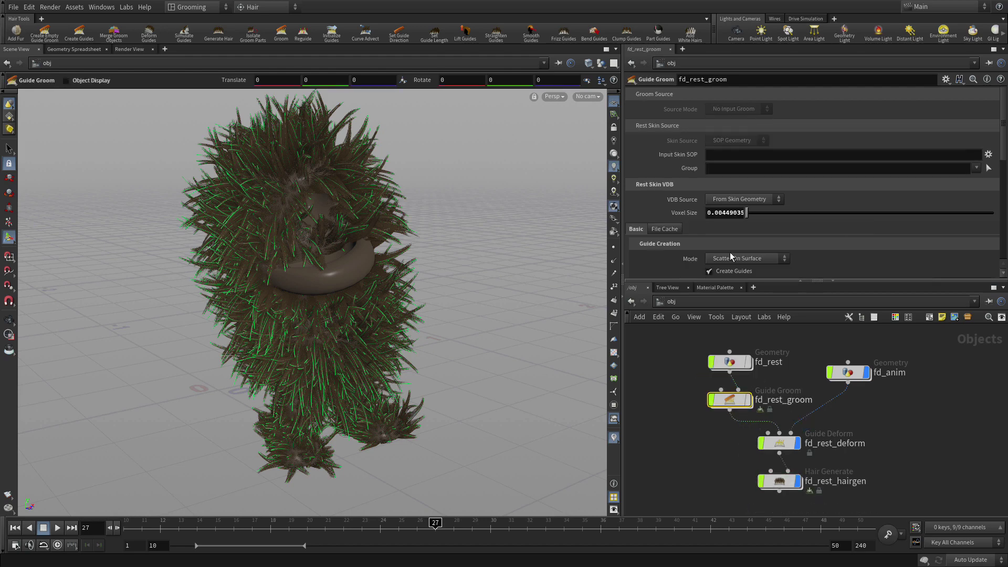
{"action": "scroll", "coordinate": [751, 221], "scroll_direction": "down", "scroll_amount": 3}
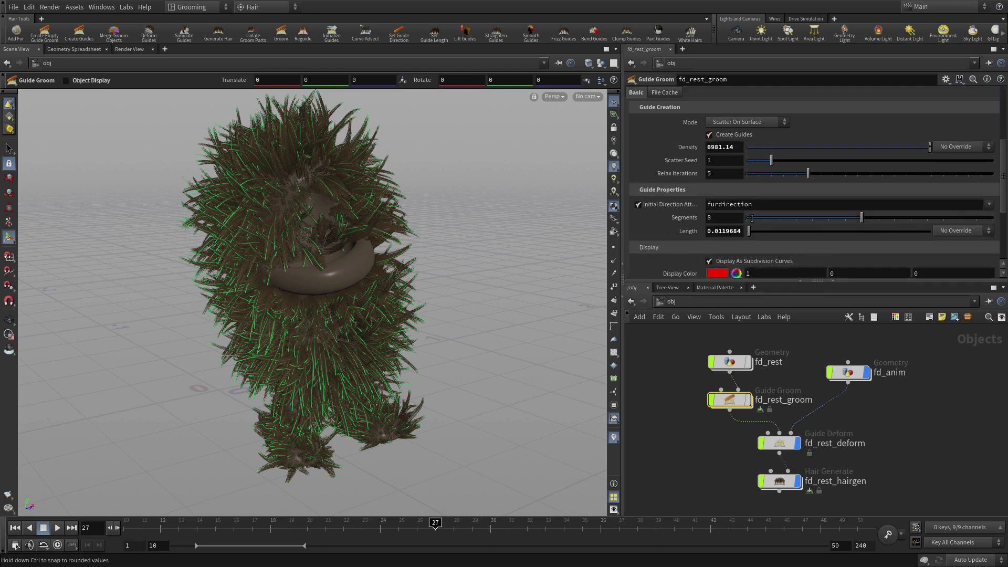
{"action": "double_click", "coordinate": [728, 175]}
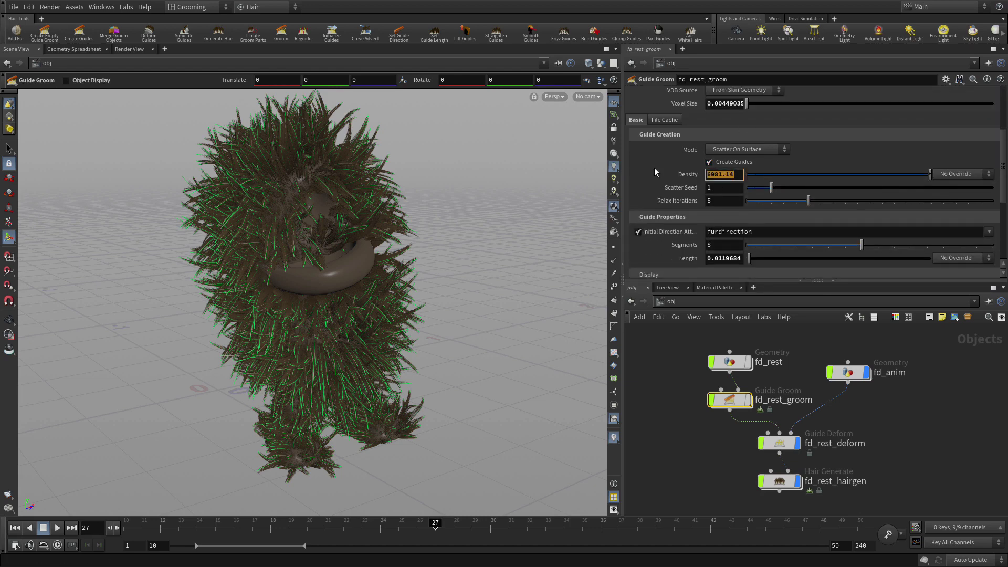
{"action": "type", "text": "20000"}
{"action": "key", "text": "Return"}
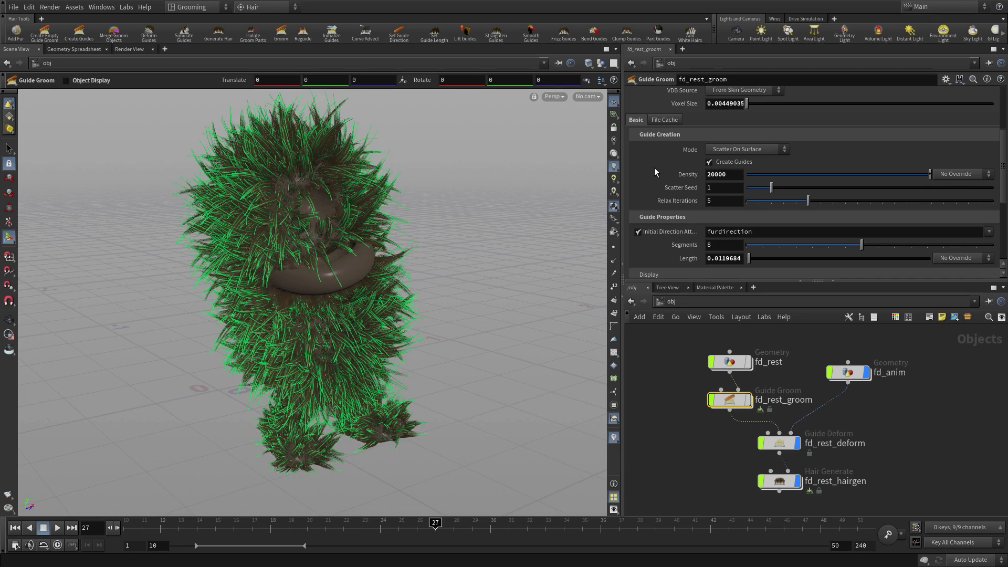
Step: Add a guide simulation to fd_rest_deform and set the Bend Stiffness in its Vellum constraints to 5
{"action": "left_click", "coordinate": [779, 446]}
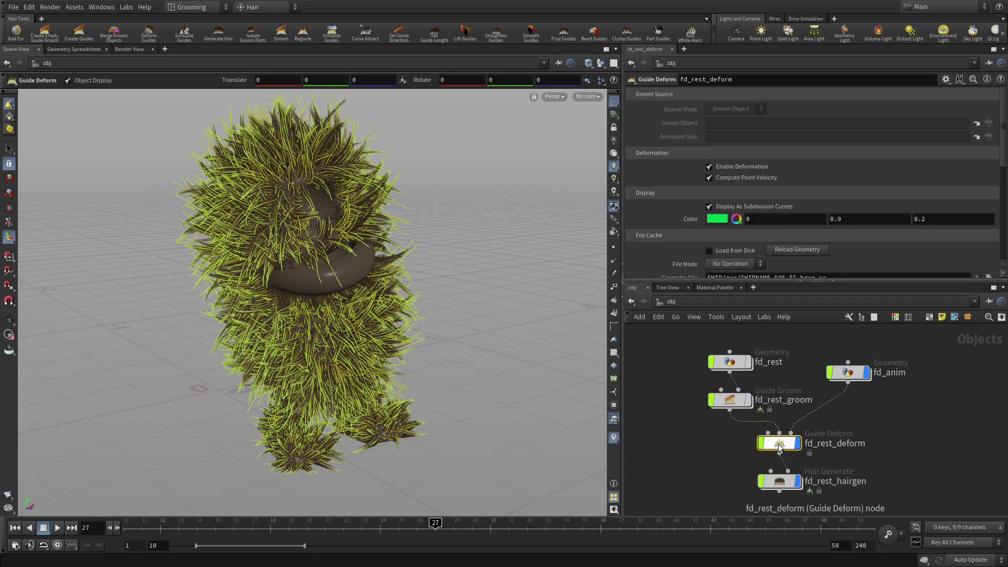
{"action": "left_click", "coordinate": [183, 35]}
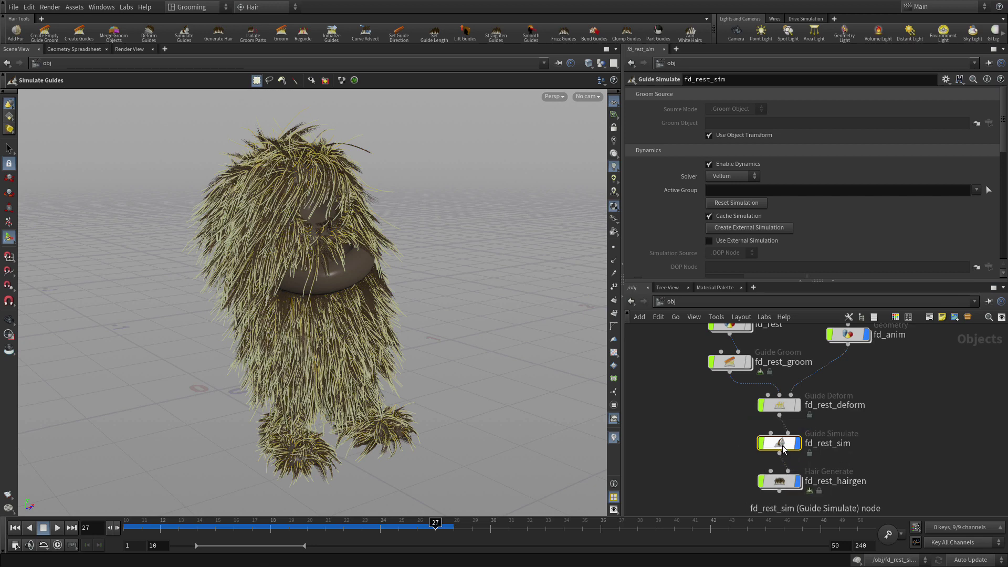
{"action": "scroll", "coordinate": [825, 248], "scroll_direction": "down", "scroll_amount": 5}
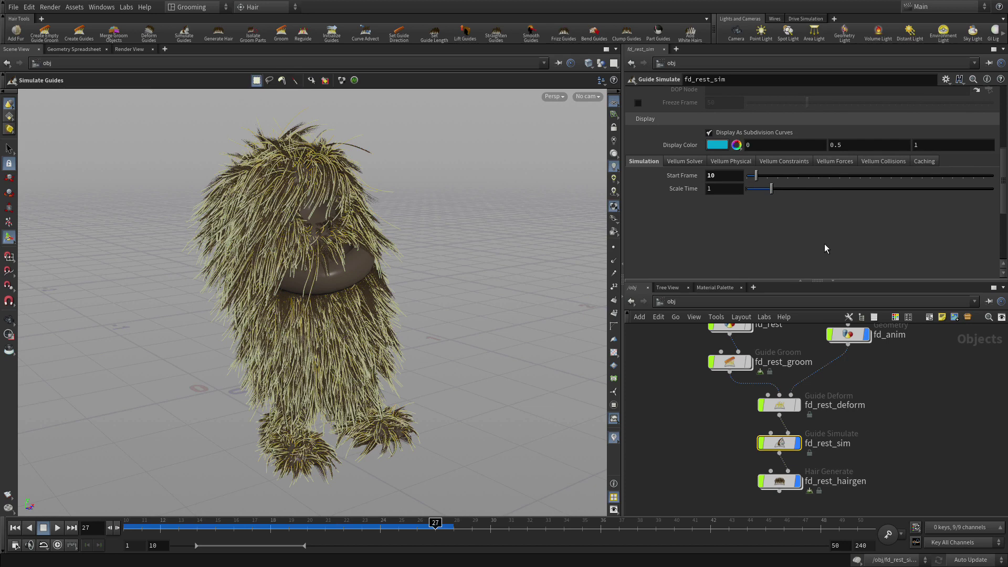
{"action": "left_click", "coordinate": [782, 161]}
{"action": "scroll", "coordinate": [786, 226], "scroll_direction": "down", "scroll_amount": 3}
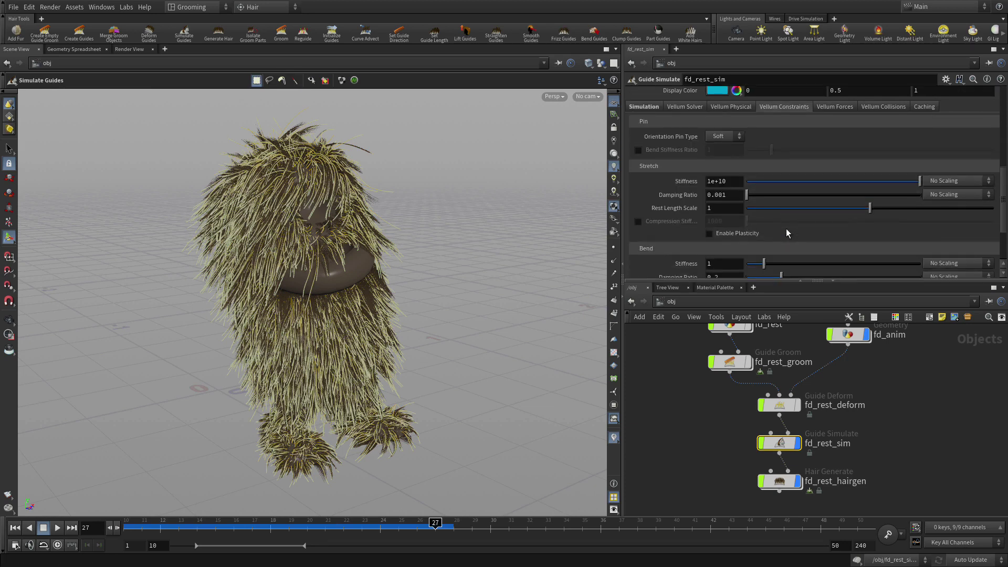
{"action": "scroll", "coordinate": [786, 229], "scroll_direction": "down", "scroll_amount": 2}
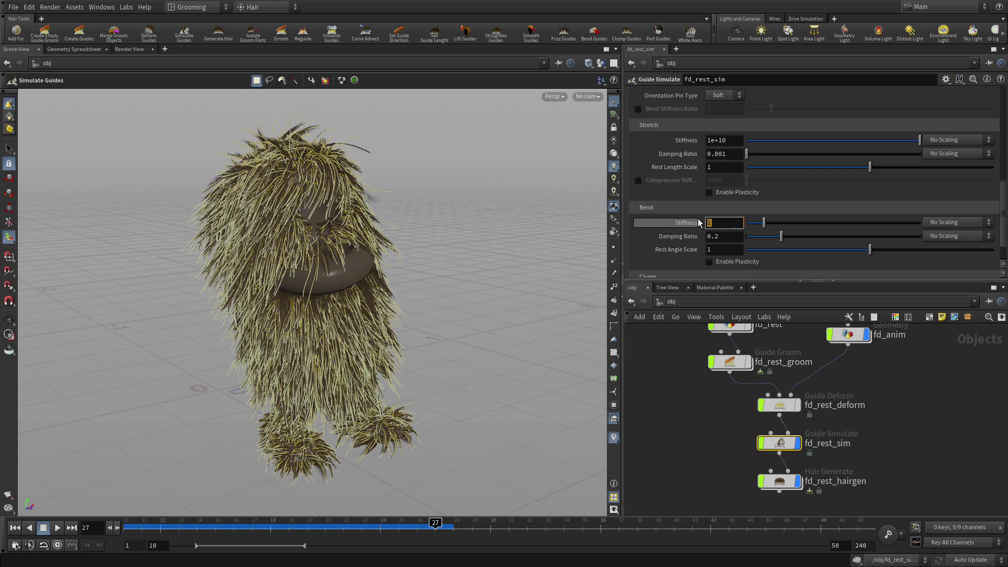
{"action": "key", "text": "Return"}
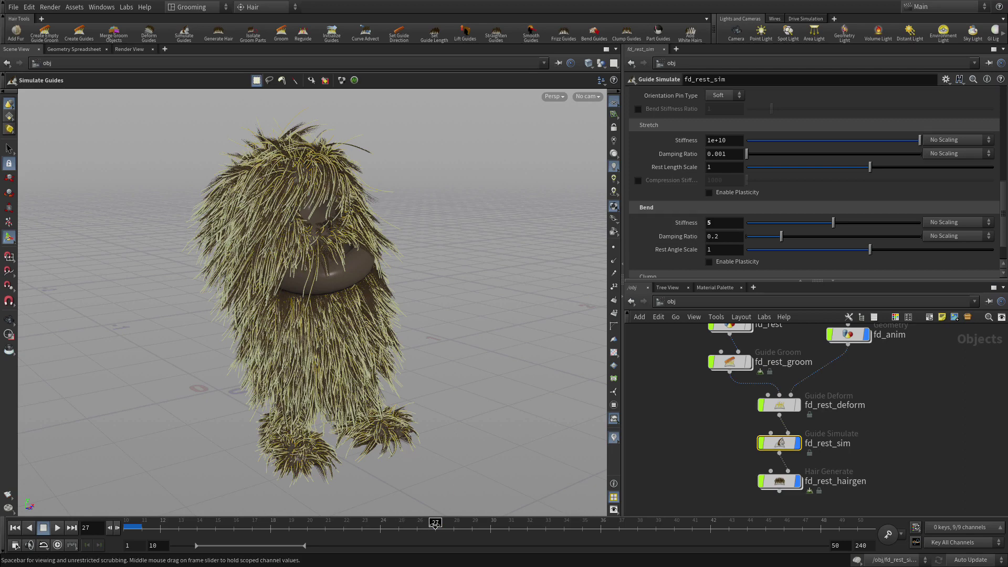
Step: Move to frame 25 to re-simulate the guides and inspect the stiffer fur without the guide simulation selected
{"action": "left_click", "coordinate": [406, 520]}
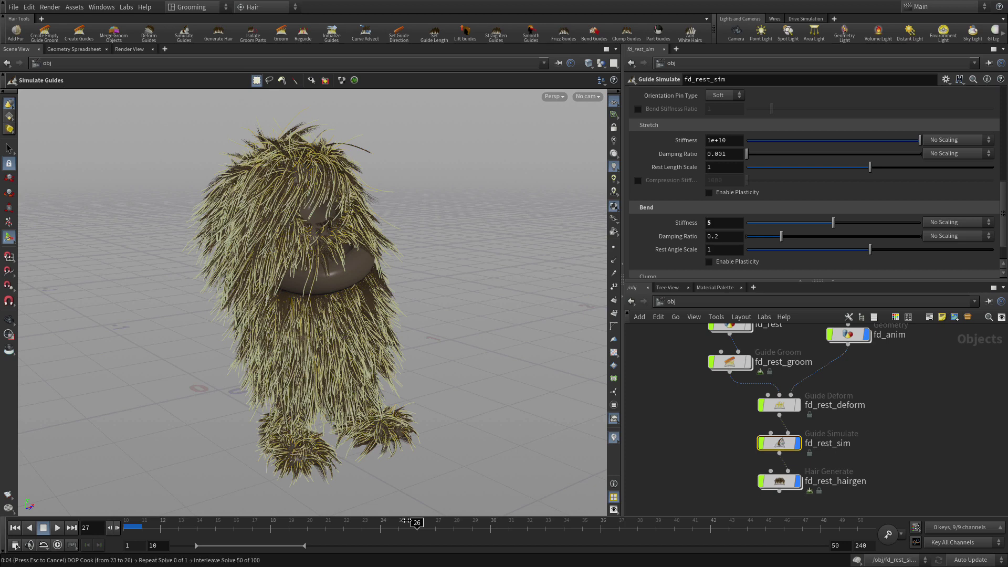
{"action": "left_click", "coordinate": [406, 520]}
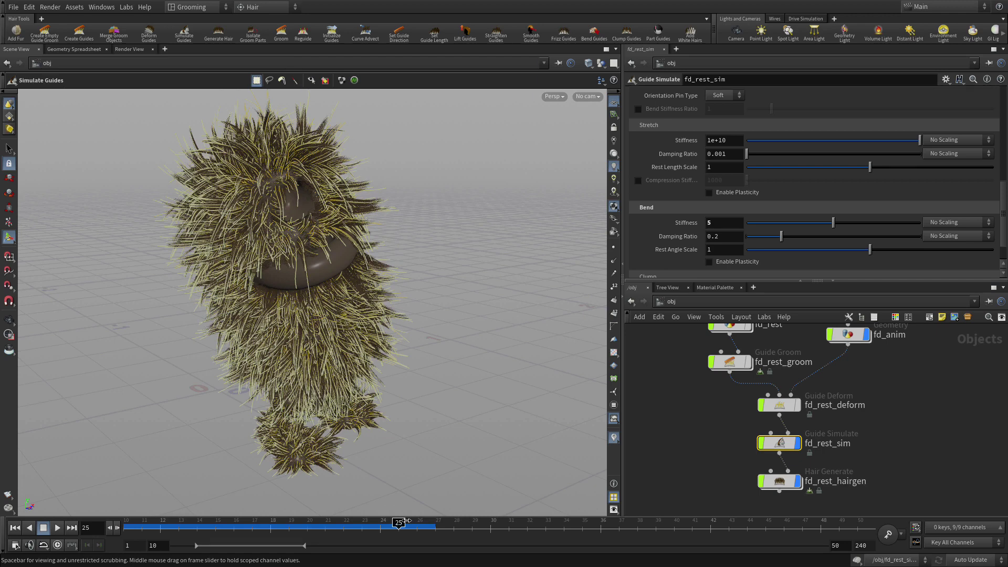
{"action": "left_click", "coordinate": [889, 422]}
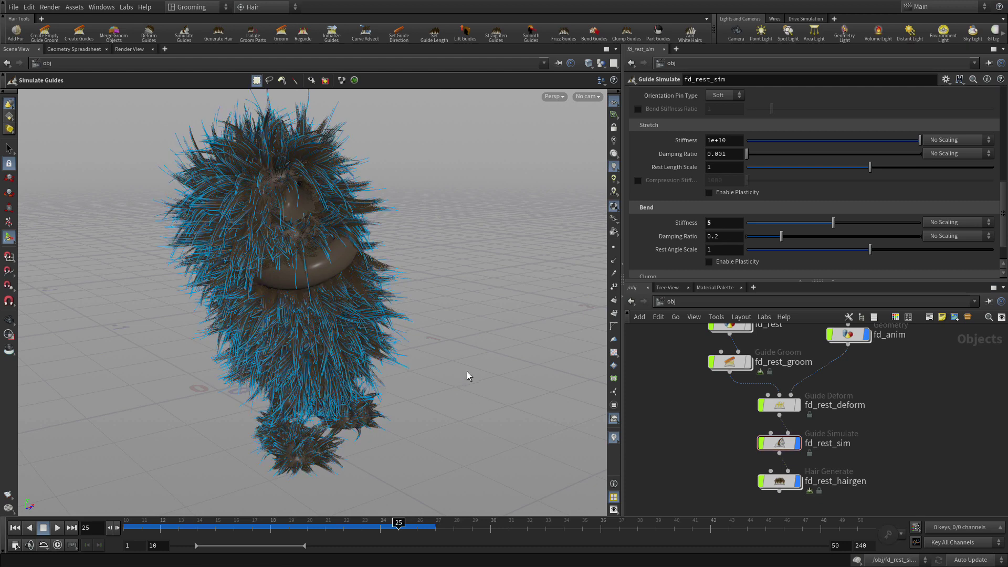
Step: Duplicate the fd_anim object beside the network and rename the copy fd_collision
{"action": "left_click_drag", "start_coordinate": [935, 393], "coordinate": [844, 432]}
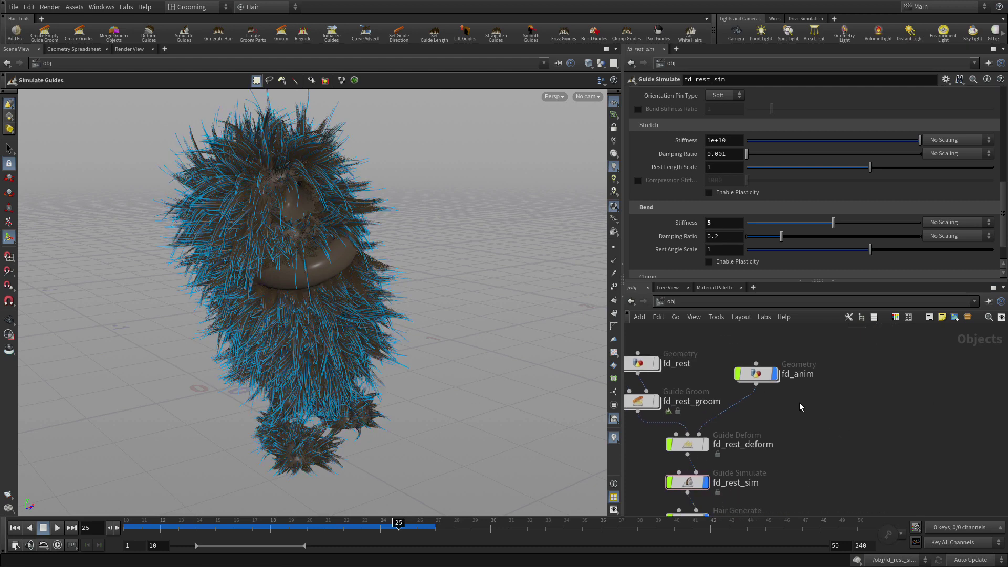
{"action": "left_click", "coordinate": [766, 379]}
{"action": "left_click_drag", "start_coordinate": [756, 374], "coordinate": [892, 391], "text": "alt"}
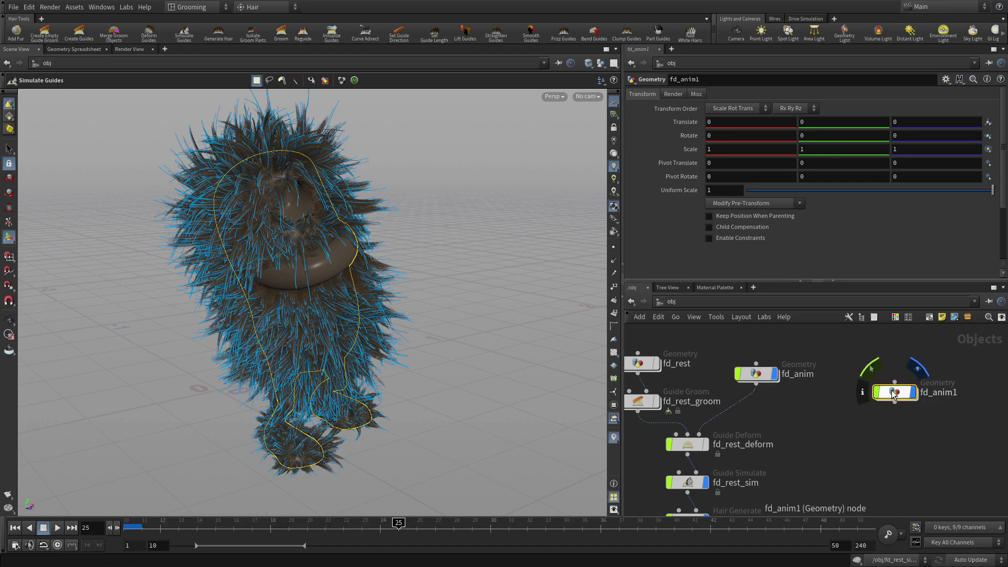
{"action": "double_click", "coordinate": [940, 393]}
{"action": "left_click_drag", "start_coordinate": [933, 393], "coordinate": [960, 393]}
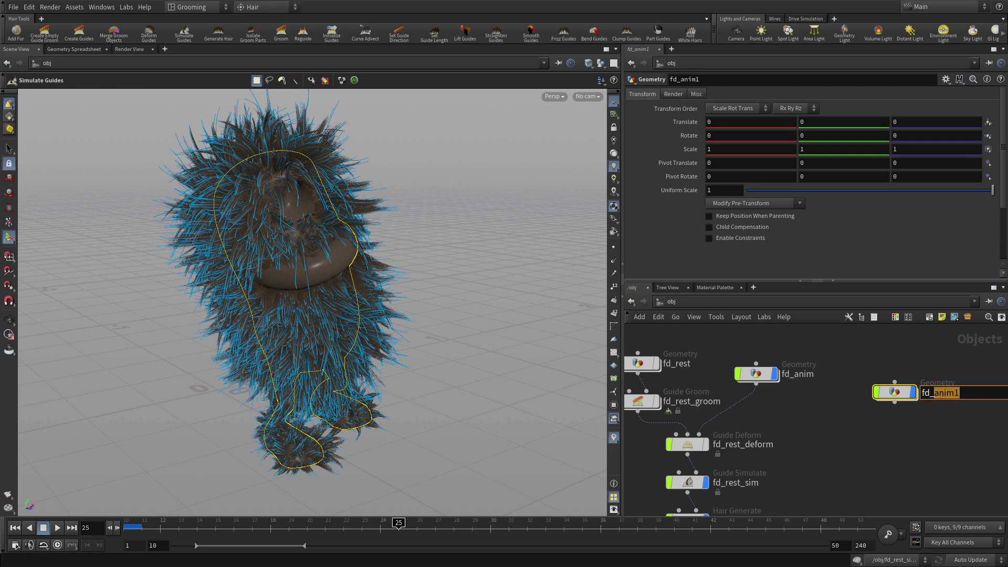
{"action": "type", "text": "collision"}
{"action": "key", "text": "Return"}
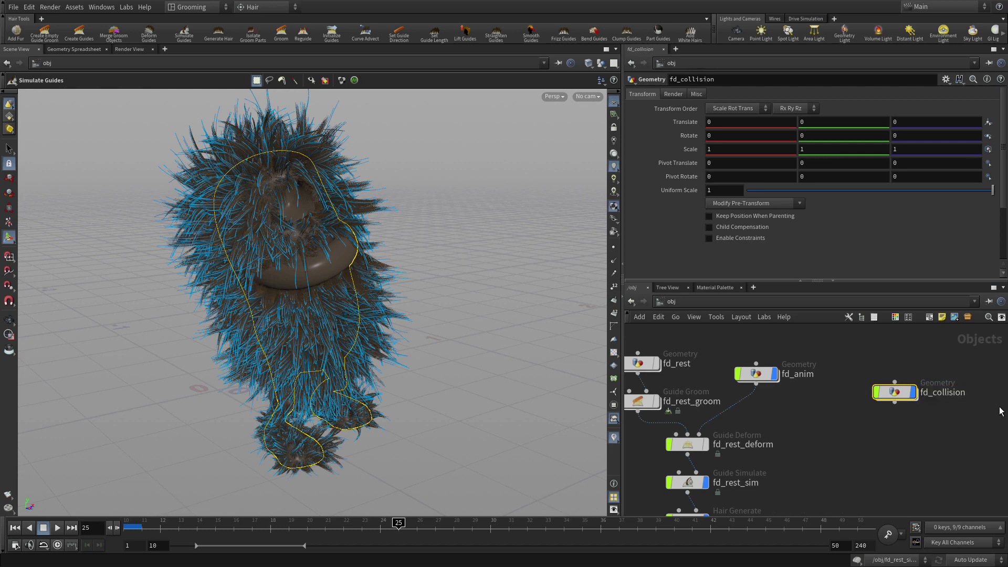
Step: Inside fd_collision, turn off Delete Non Selected on blast1 so that the body is removed instead of kept
{"action": "double_click", "coordinate": [895, 392]}
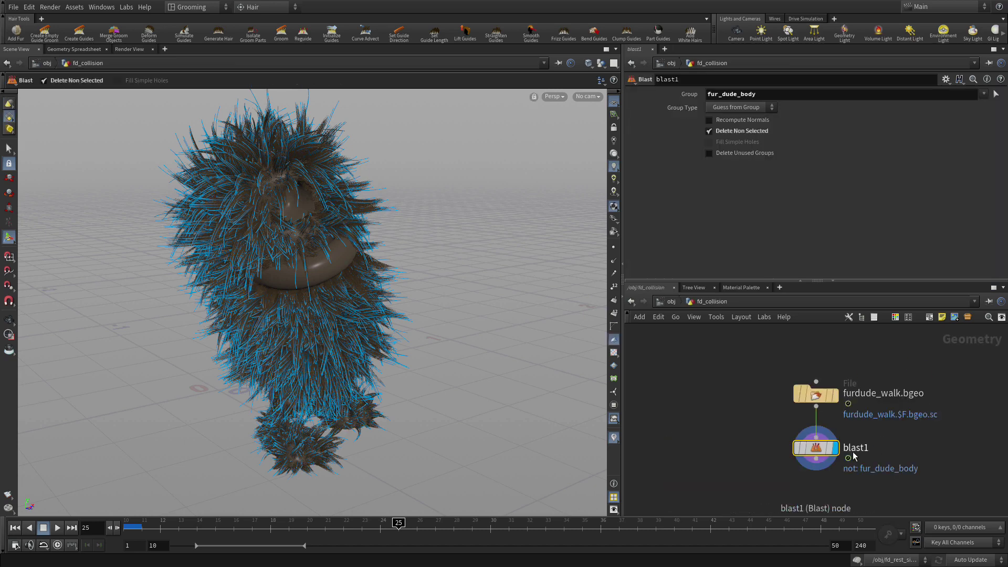
{"action": "left_click", "coordinate": [818, 398]}
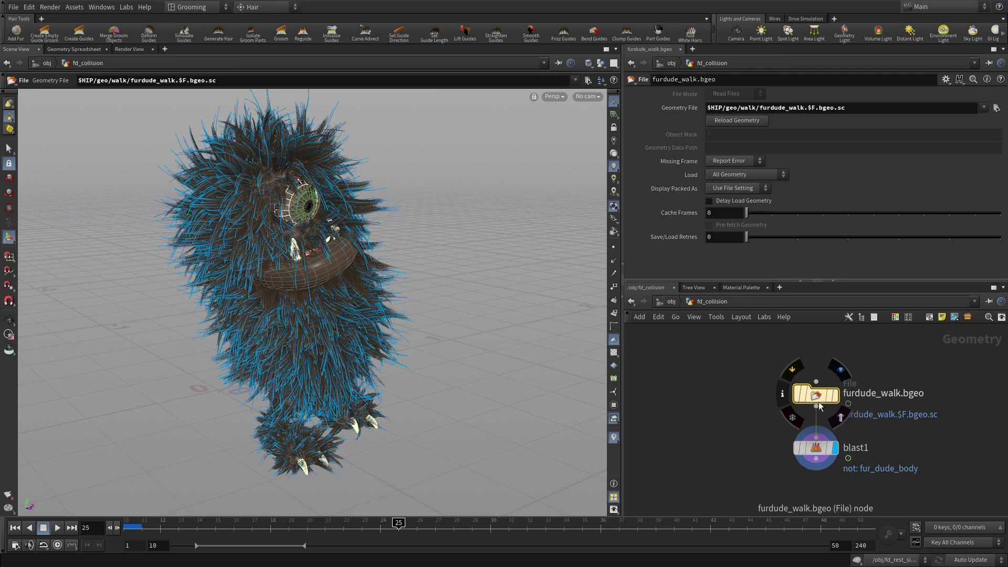
{"action": "left_click", "coordinate": [816, 448]}
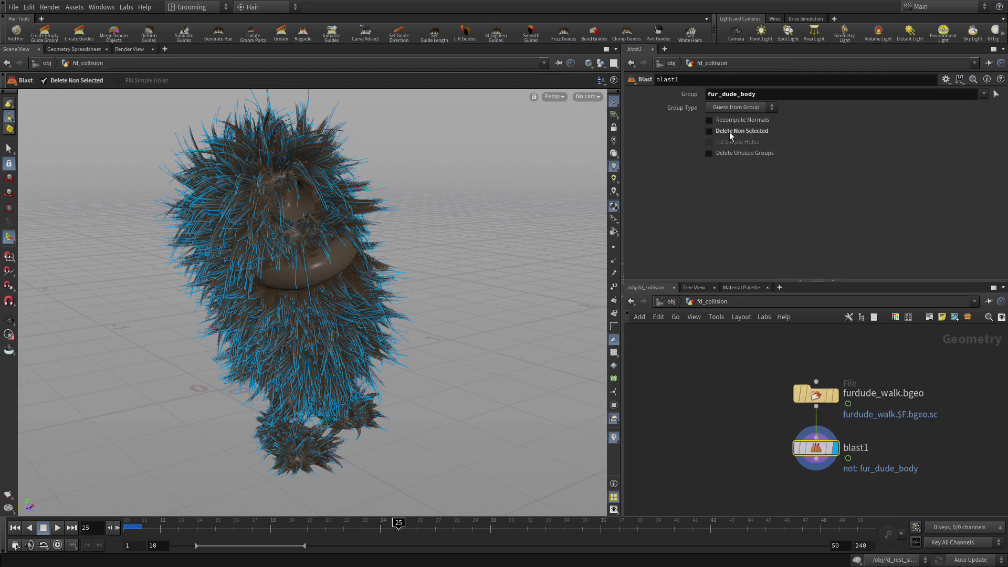
{"action": "left_click", "coordinate": [729, 132]}
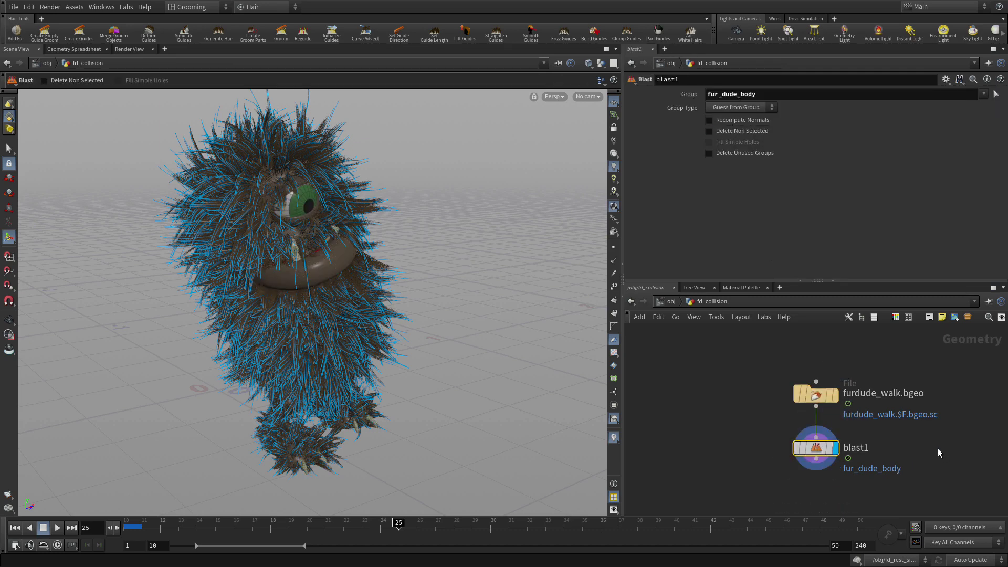
Step: Add the groups fur_dude_tongue, fur_dude_upteeth and fur_dude_gums to the Group of blast1
{"action": "left_click", "coordinate": [983, 93]}
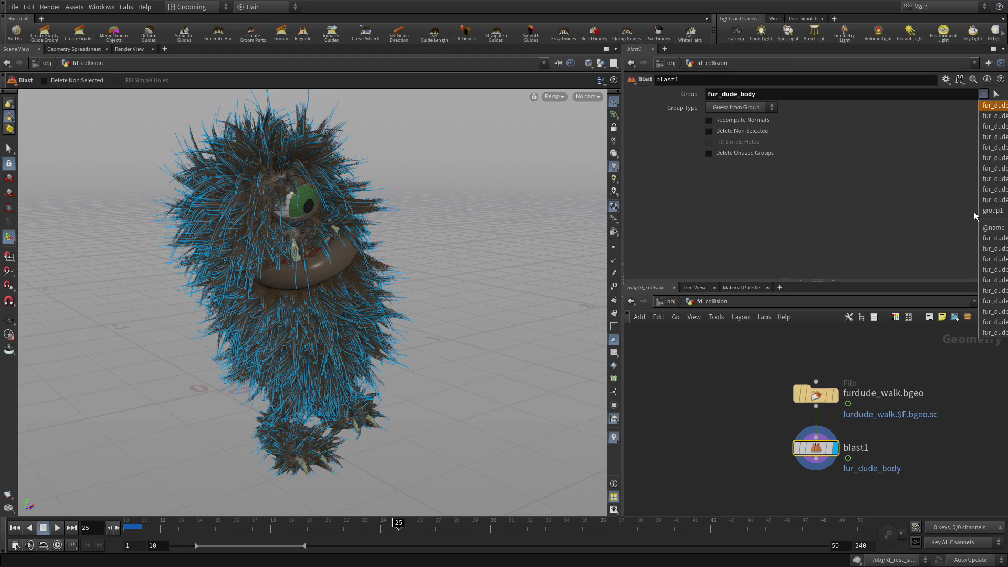
{"action": "left_click", "coordinate": [990, 179]}
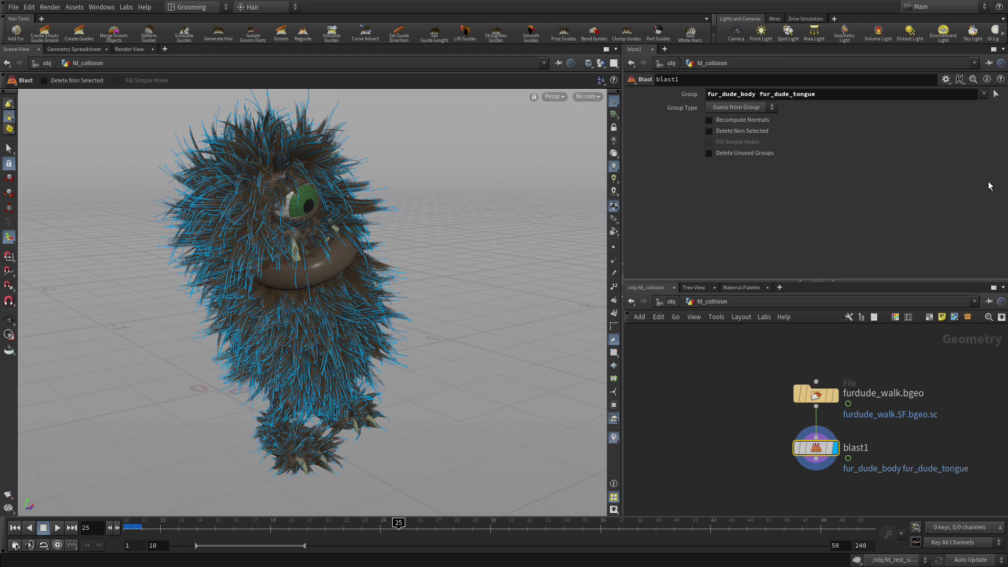
{"action": "left_click", "coordinate": [983, 94]}
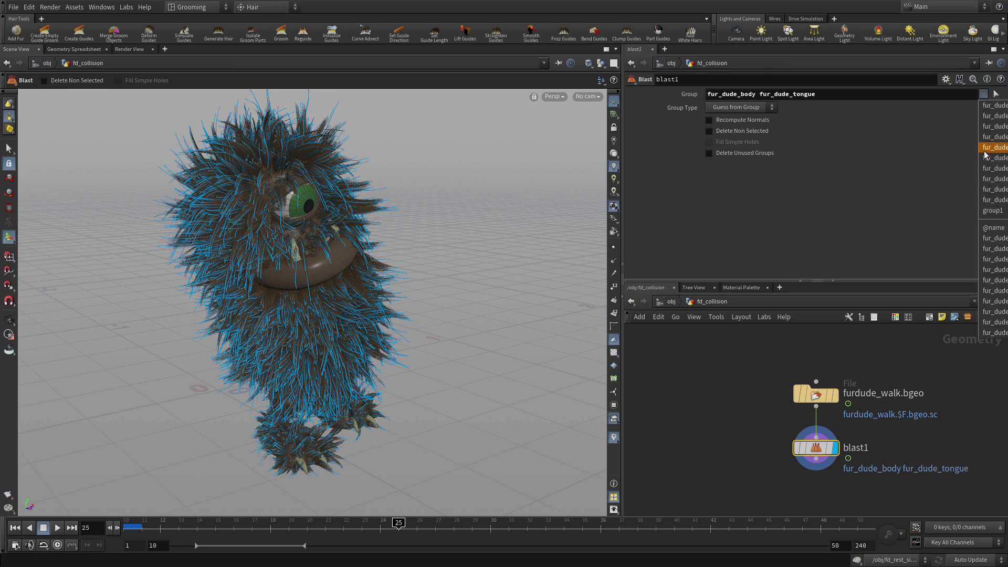
{"action": "left_click", "coordinate": [994, 199]}
{"action": "left_click", "coordinate": [984, 94]}
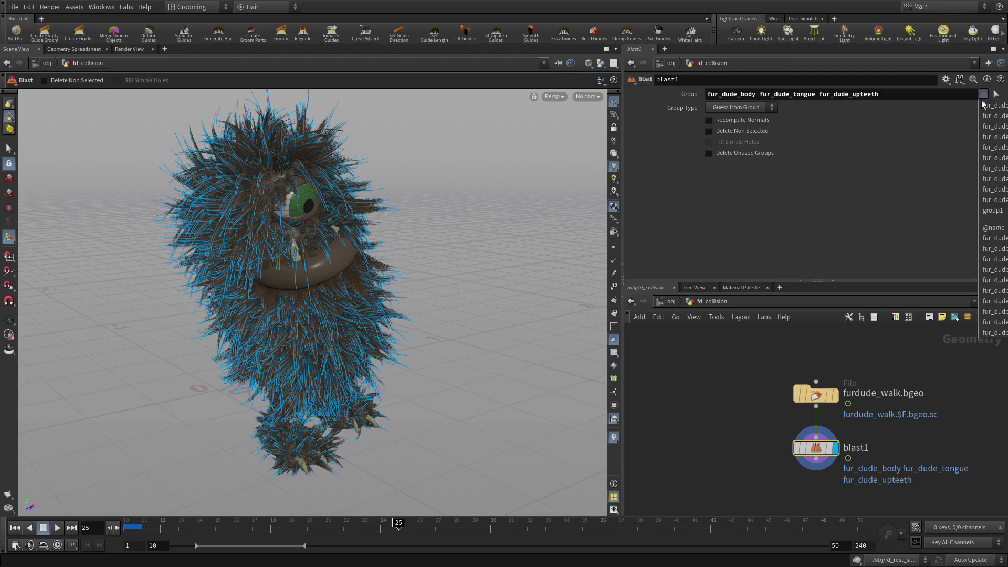
{"action": "left_click", "coordinate": [994, 127]}
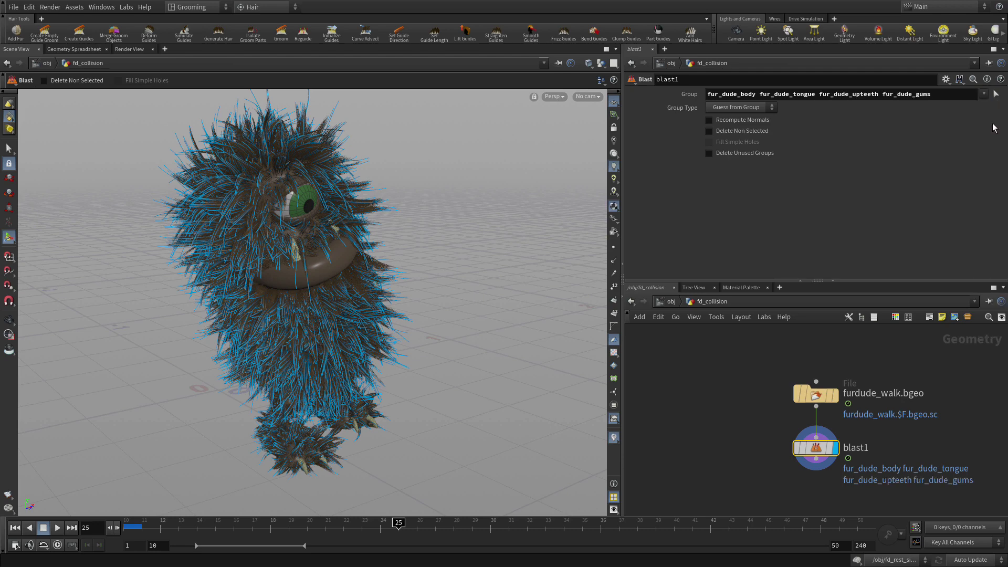
{"action": "left_click", "coordinate": [925, 399]}
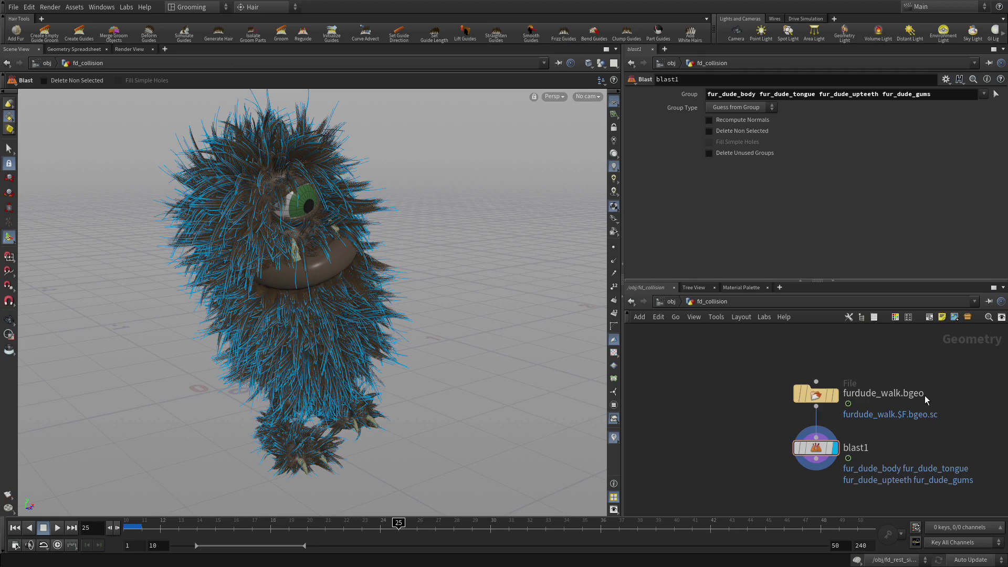
{"action": "left_click", "coordinate": [677, 301]}
{"action": "left_click", "coordinate": [832, 413]}
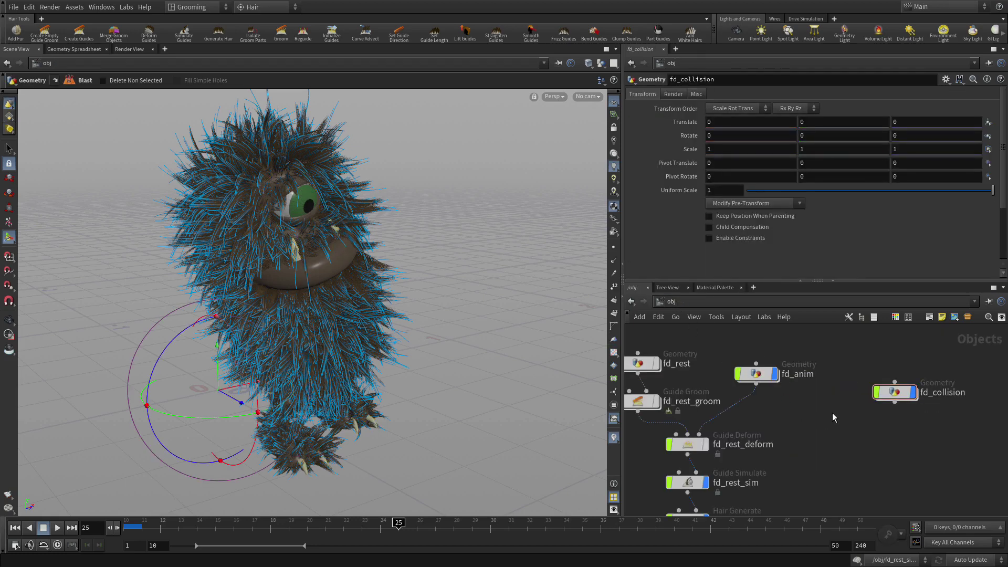
{"action": "double_click", "coordinate": [897, 391]}
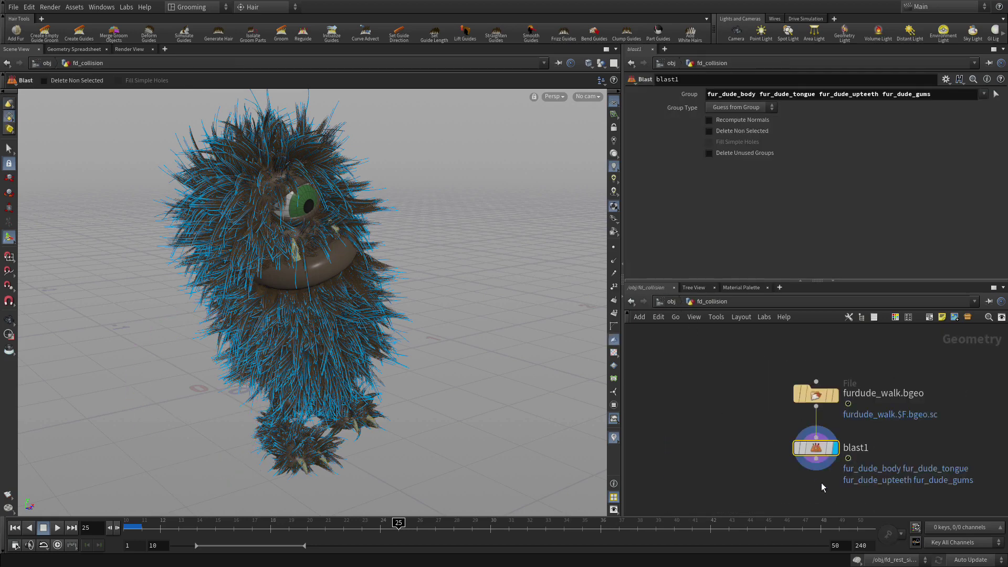
Step: Add a Null node below blast1, connect it to the blast output and name it COLLISION_OUT
{"action": "middle_click_drag", "start_coordinate": [821, 483], "coordinate": [733, 411]}
{"action": "key", "text": "Tab"}
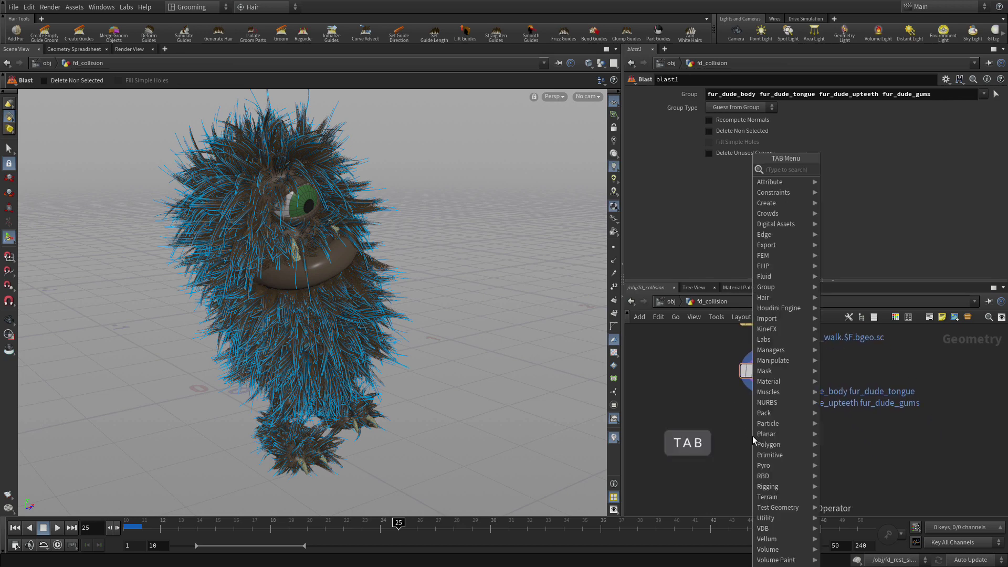
{"action": "type", "text": "null"}
{"action": "key", "text": "Return"}
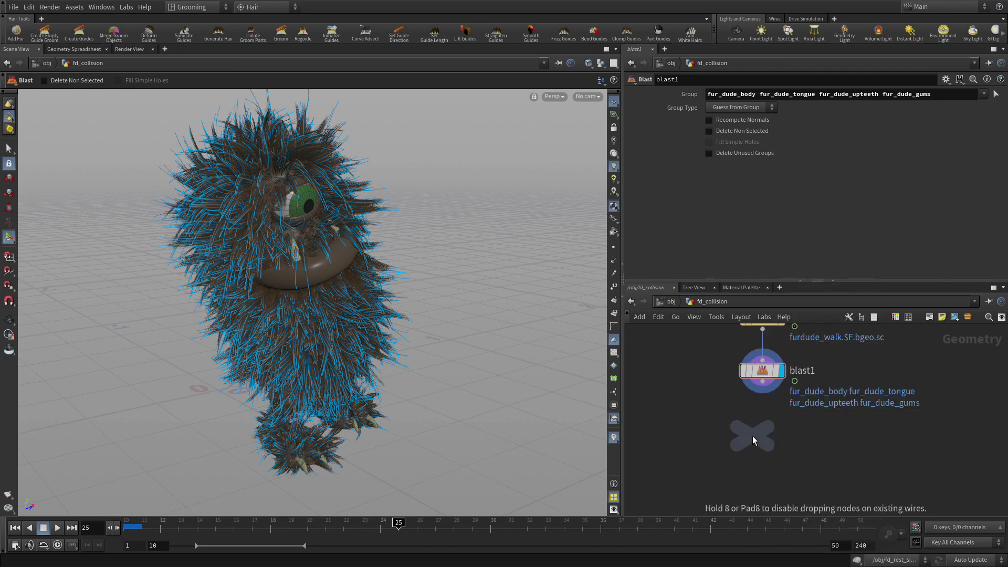
{"action": "left_click", "coordinate": [764, 443]}
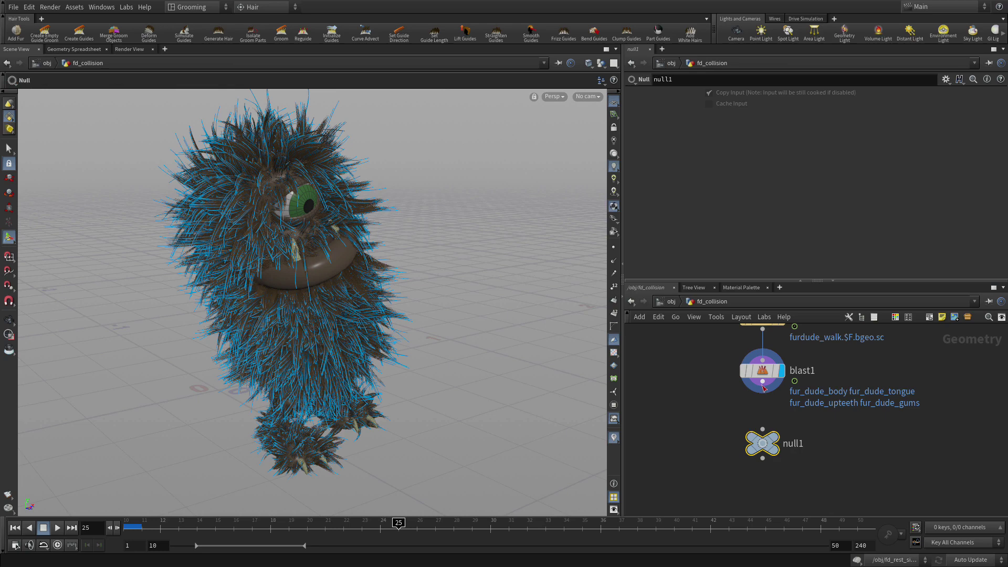
{"action": "left_click", "coordinate": [764, 429]}
{"action": "double_click", "coordinate": [793, 443]}
{"action": "double_click", "coordinate": [794, 443]}
{"action": "type", "text": "C"}
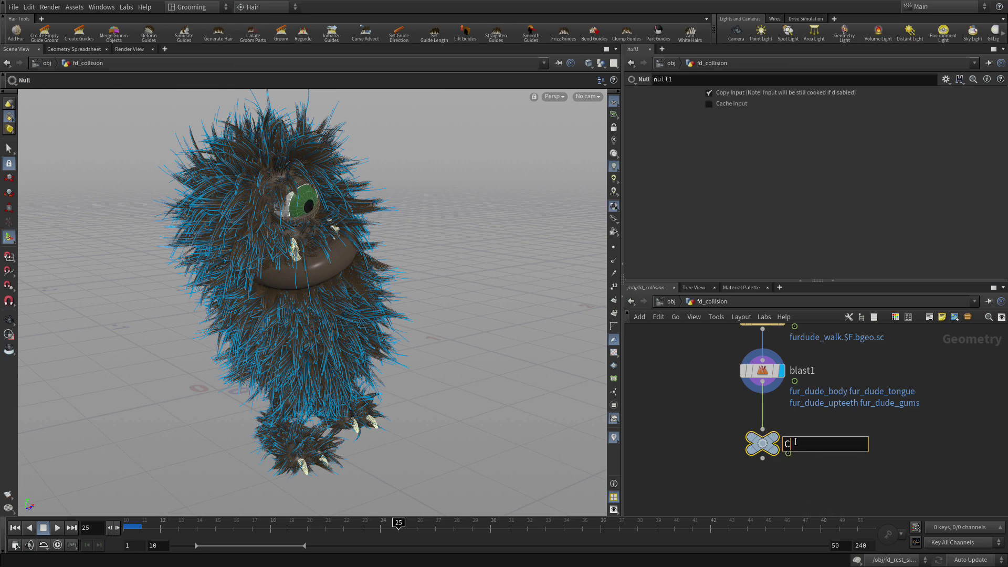
{"action": "type", "text": "OLLISION_OUT"}
{"action": "key", "text": "Return"}
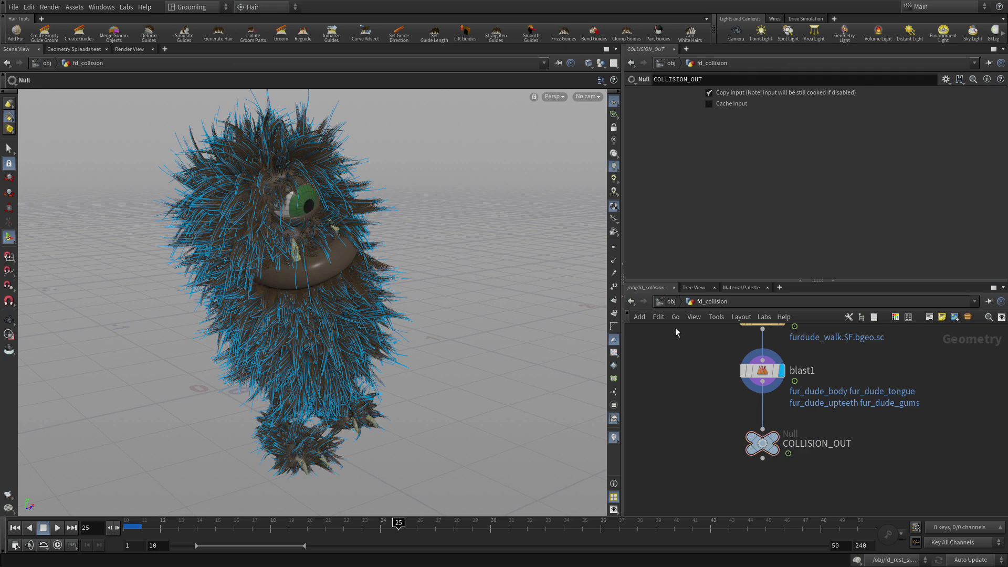
Step: Return to the object level and turn on External Collisions for the fd_rest_sim guide simulation
{"action": "left_click", "coordinate": [670, 301]}
{"action": "middle_click_drag", "start_coordinate": [808, 464], "coordinate": [837, 408]}
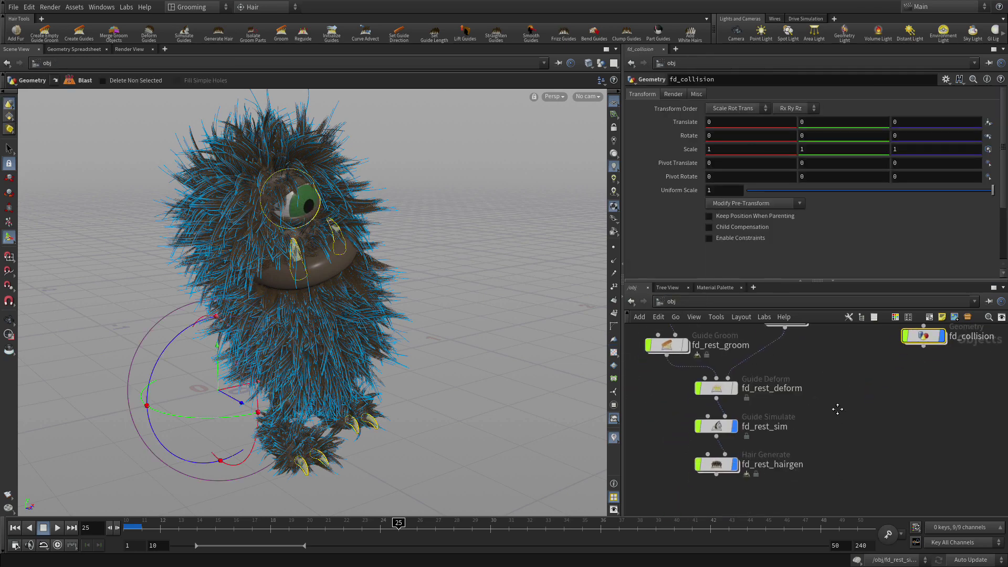
{"action": "left_click", "coordinate": [717, 426]}
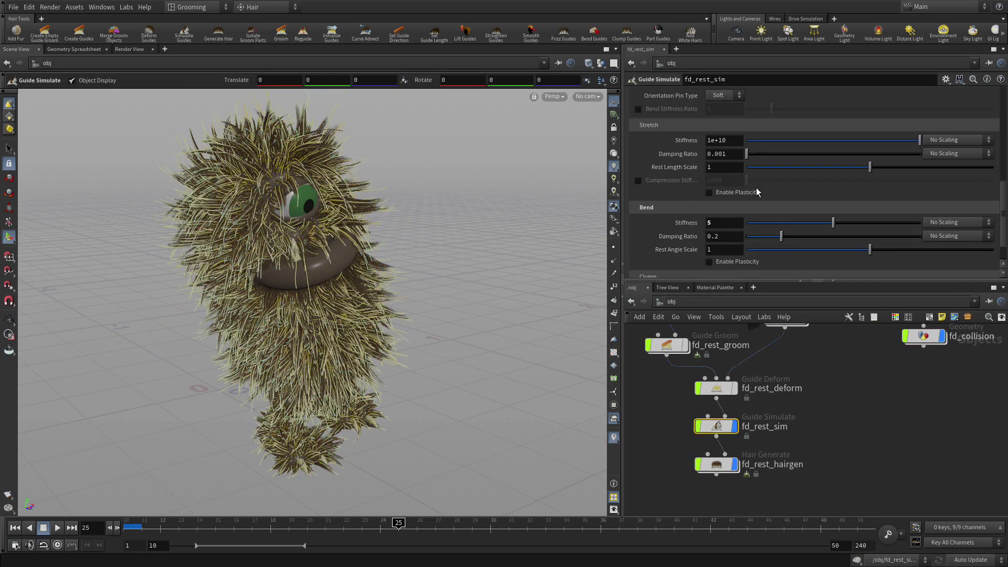
{"action": "scroll", "coordinate": [751, 194], "scroll_direction": "up", "scroll_amount": 3}
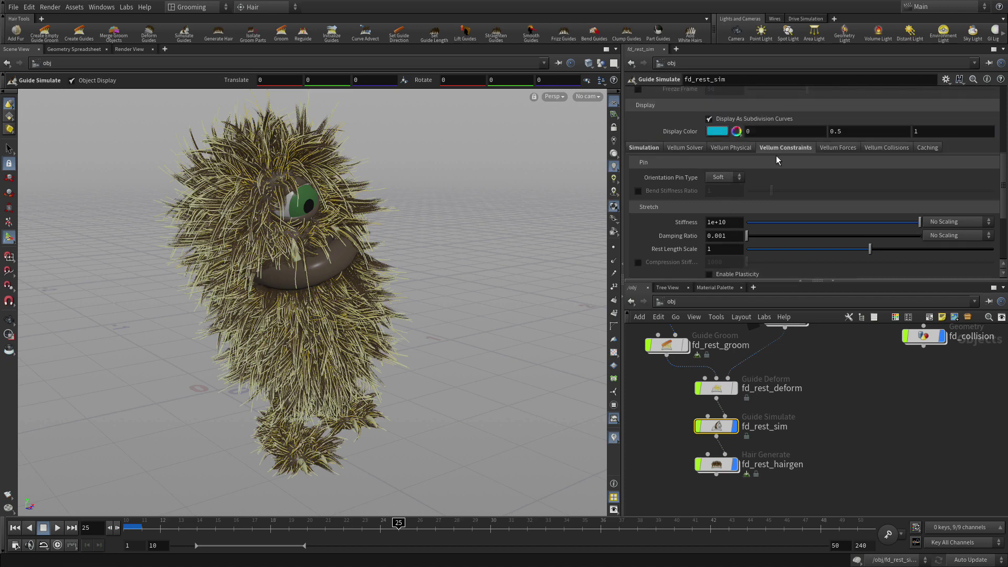
{"action": "left_click", "coordinate": [876, 148]}
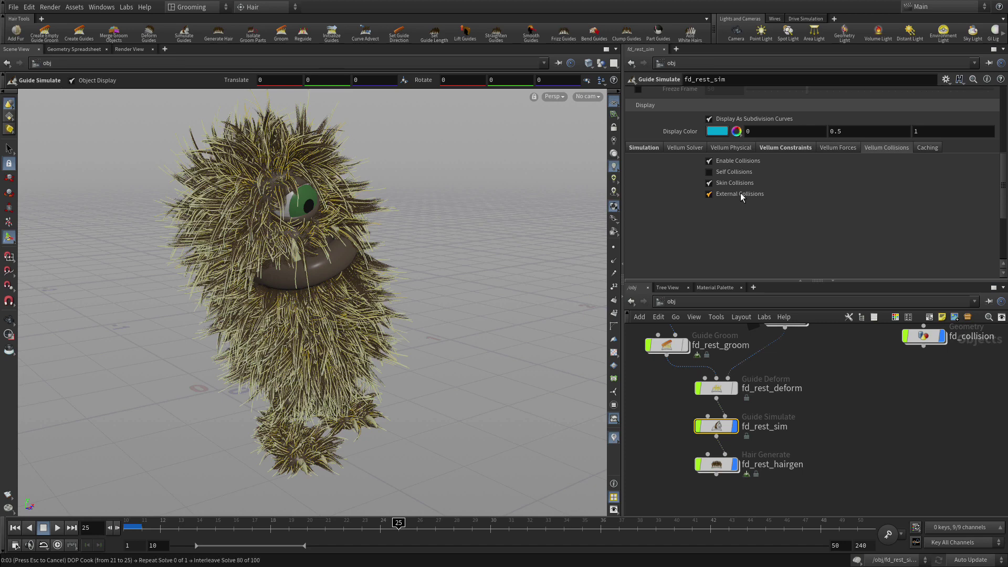
{"action": "scroll", "coordinate": [849, 200], "scroll_direction": "down", "scroll_amount": 3}
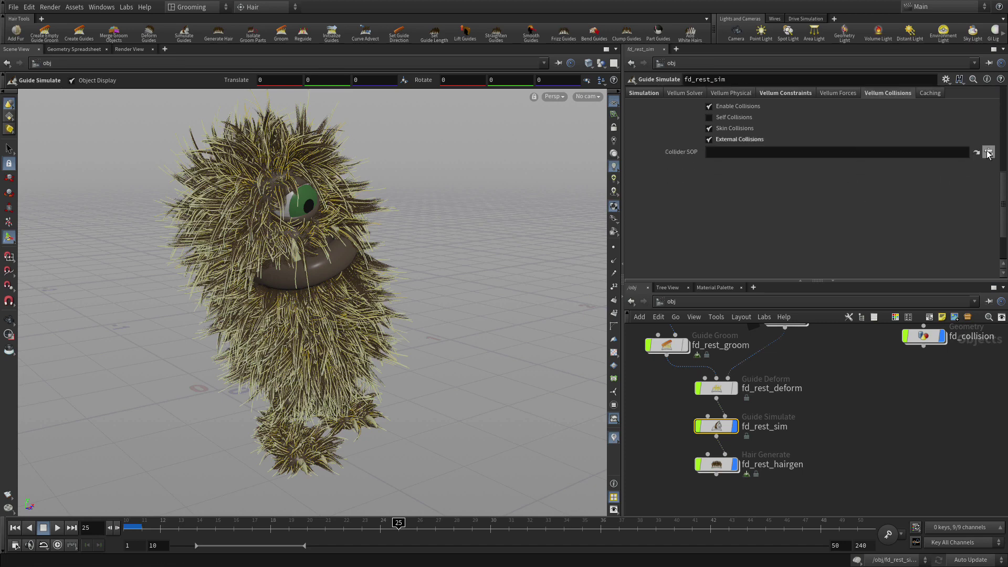
Step: Set the Collider SOP of fd_rest_sim to the COLLISION_OUT node inside fd_collision
{"action": "left_click", "coordinate": [989, 152]}
{"action": "left_click_drag", "start_coordinate": [981, 78], "coordinate": [517, 156]}
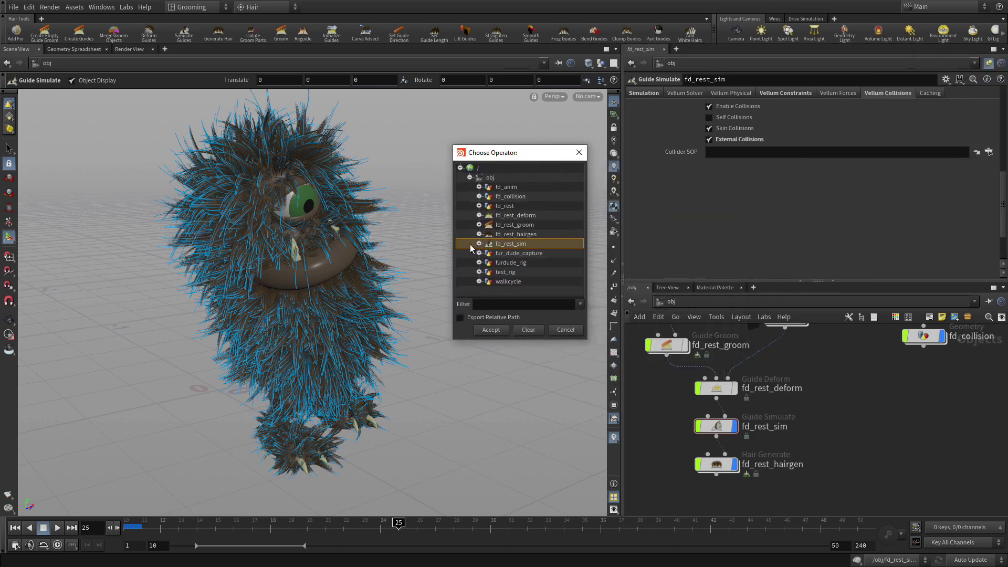
{"action": "left_click", "coordinate": [479, 196]}
{"action": "left_click", "coordinate": [526, 206]}
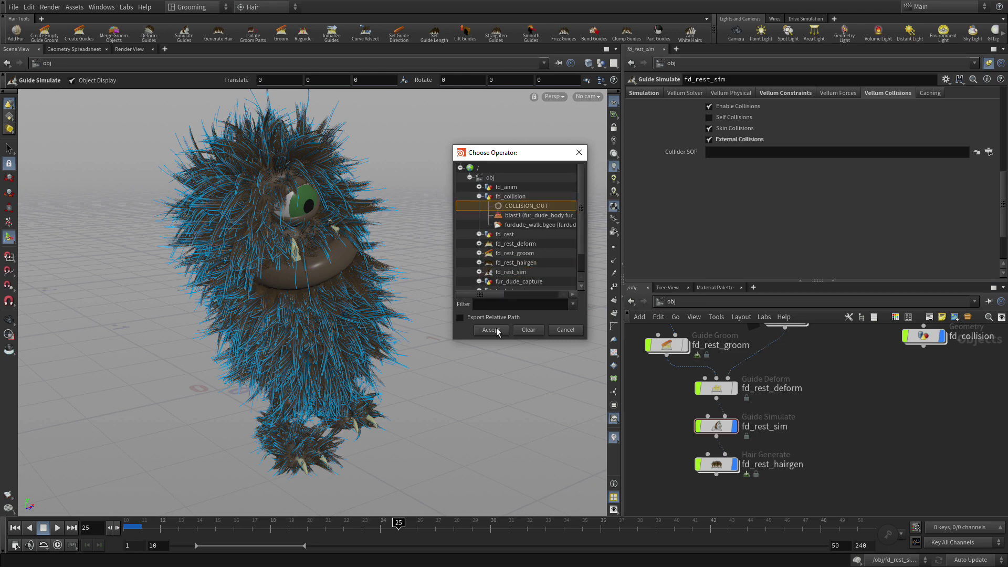
{"action": "left_click", "coordinate": [491, 330]}
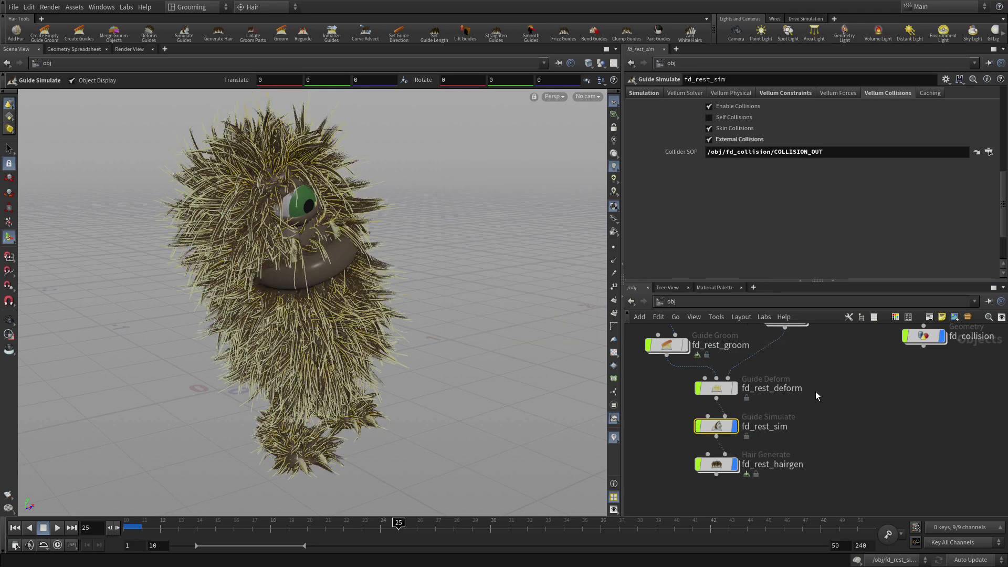
Step: In the caching settings of fd_rest_sim, delete the channels on the Start/End/Inc frame range
{"action": "scroll", "coordinate": [701, 228], "scroll_direction": "down", "scroll_amount": 1}
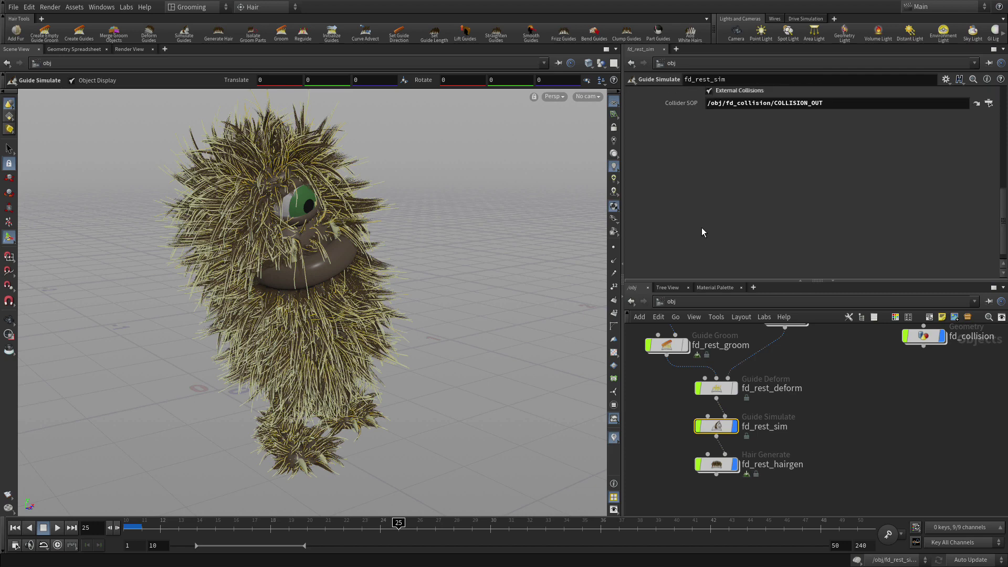
{"action": "scroll", "coordinate": [702, 228], "scroll_direction": "up", "scroll_amount": 5}
{"action": "scroll", "coordinate": [777, 250], "scroll_direction": "down", "scroll_amount": 4}
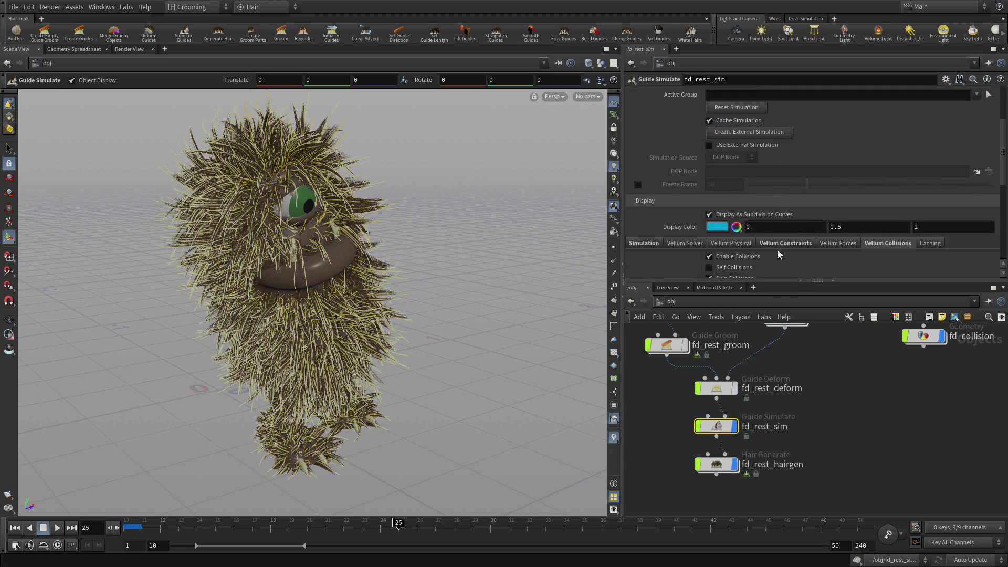
{"action": "left_click", "coordinate": [930, 243]}
{"action": "scroll", "coordinate": [803, 210], "scroll_direction": "down", "scroll_amount": 1}
{"action": "scroll", "coordinate": [803, 210], "scroll_direction": "down", "scroll_amount": 2}
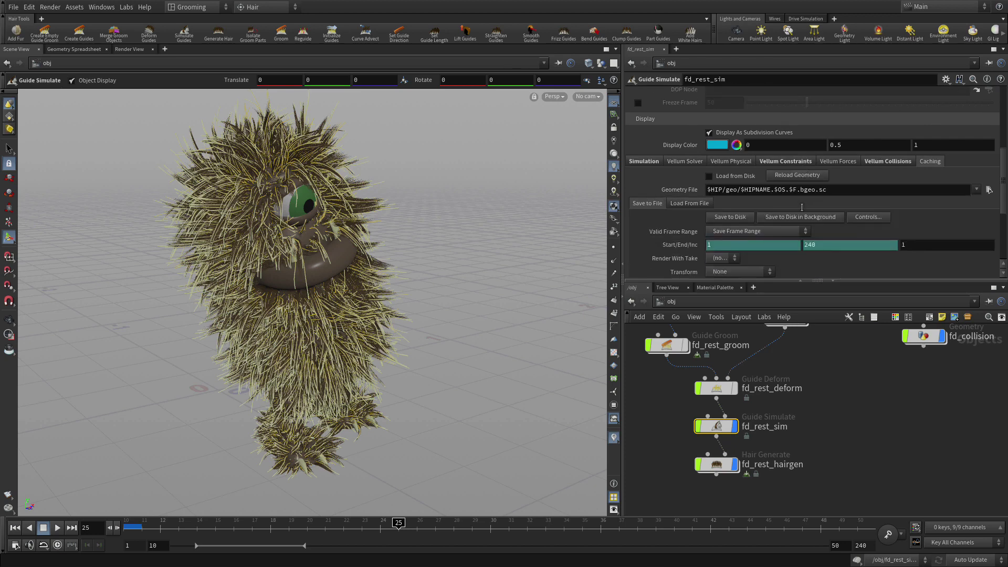
{"action": "left_click", "coordinate": [743, 233]}
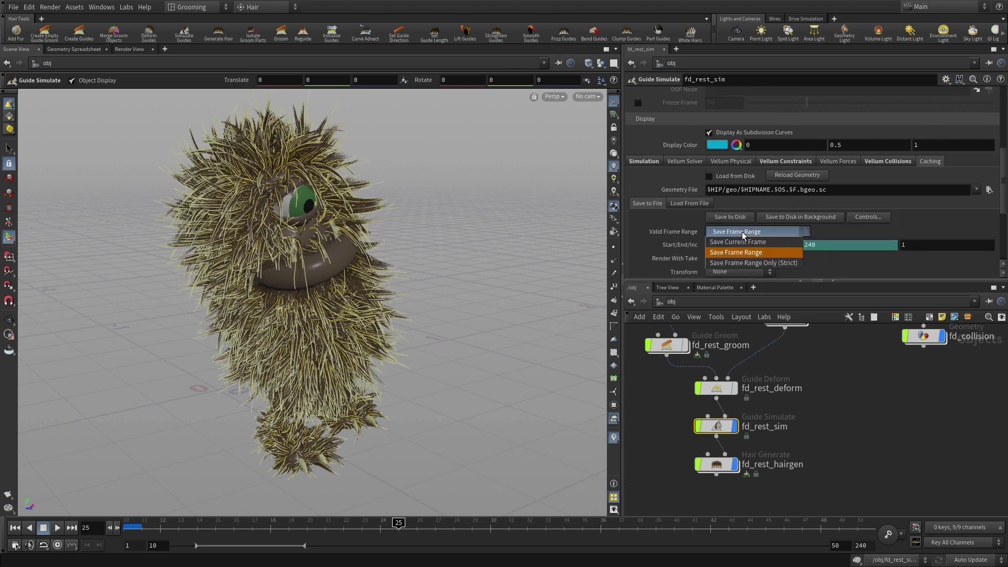
{"action": "left_click", "coordinate": [830, 233]}
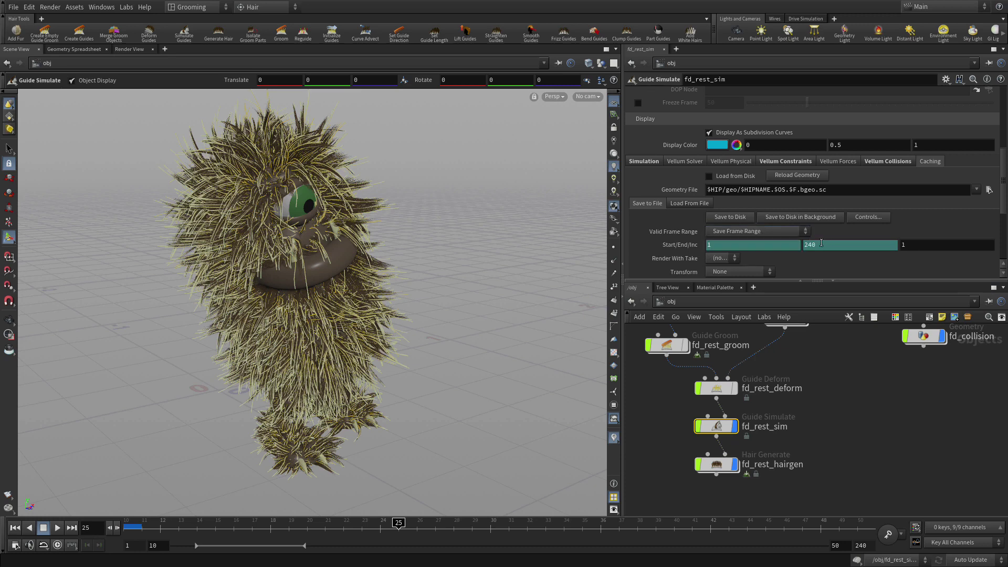
{"action": "right_click", "coordinate": [689, 245]}
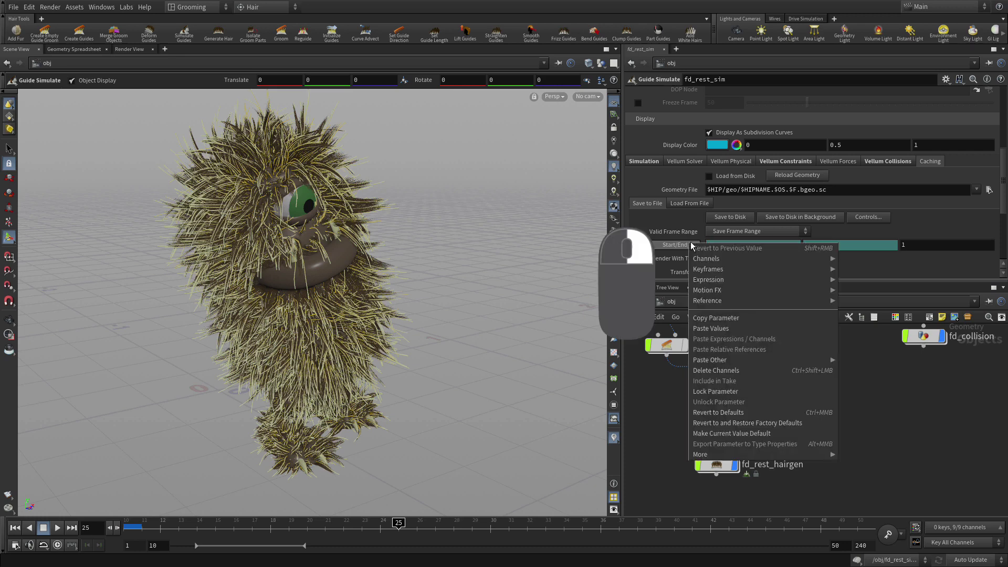
{"action": "left_click", "coordinate": [737, 370]}
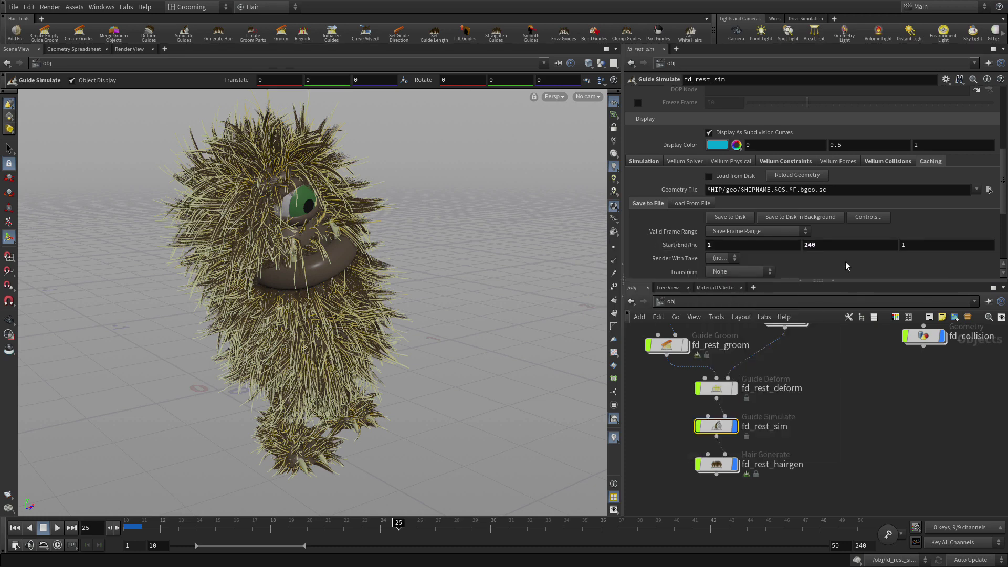
Step: Set the end frame of the fd_rest_sim cache to 50 and save the simulation to disk
{"action": "left_click", "coordinate": [799, 245]}
{"action": "type", "text": "50"}
{"action": "key", "text": "Return"}
{"action": "scroll", "coordinate": [799, 244], "scroll_direction": "down", "scroll_amount": 3}
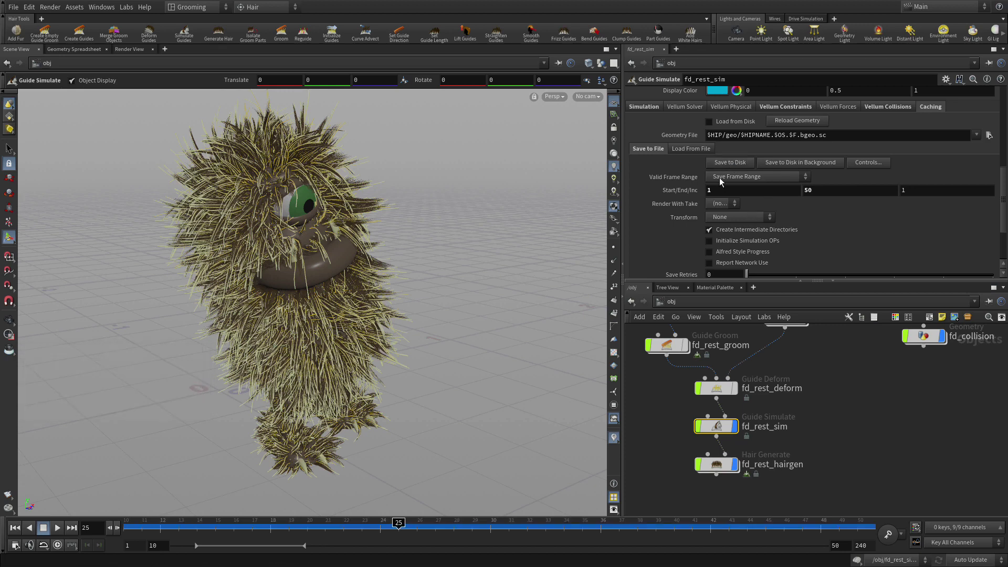
Step: Turn on Load from Disk for fd_rest_sim and scrub the timeline to review the cached guides
{"action": "left_click", "coordinate": [728, 124]}
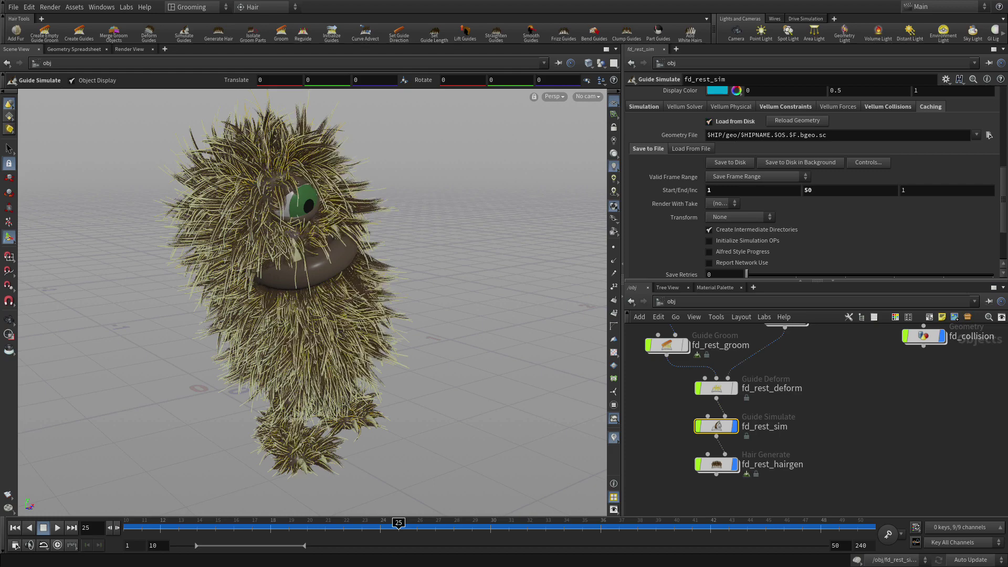
{"action": "left_click_drag", "start_coordinate": [342, 525], "coordinate": [30, 508]}
{"action": "left_click_drag", "start_coordinate": [114, 503], "coordinate": [91, 451]}
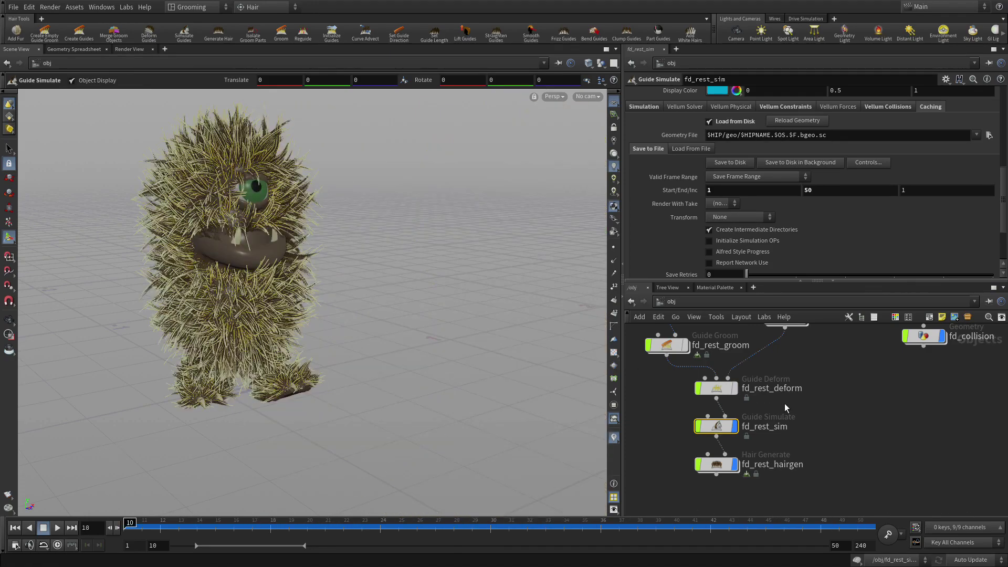
Step: Turn off the display of fd_rest_sim and scrub the timeline to check the generated hair without guides
{"action": "mouse_move", "coordinate": [842, 405]}
{"action": "middle_mouse_down"}
{"action": "mouse_move", "coordinate": [824, 451]}
{"action": "mouse_move", "coordinate": [834, 422]}
{"action": "middle_mouse_up"}
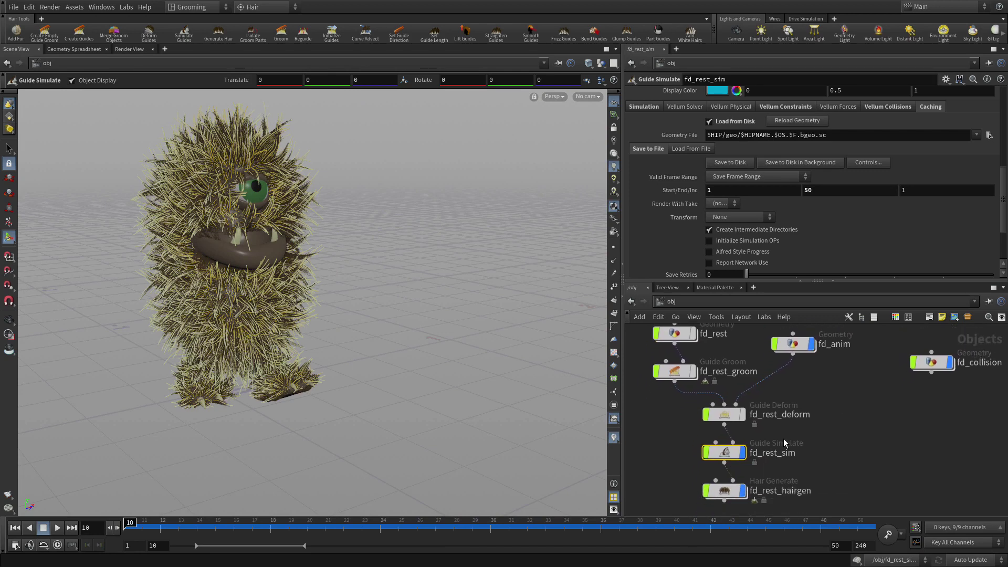
{"action": "left_click", "coordinate": [743, 454]}
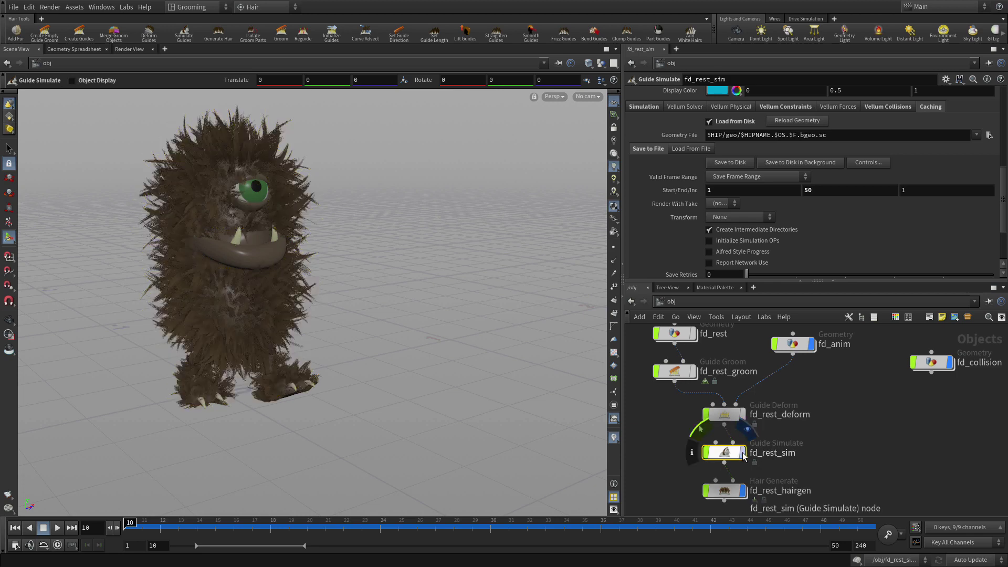
{"action": "left_click_drag", "start_coordinate": [130, 523], "coordinate": [83, 471]}
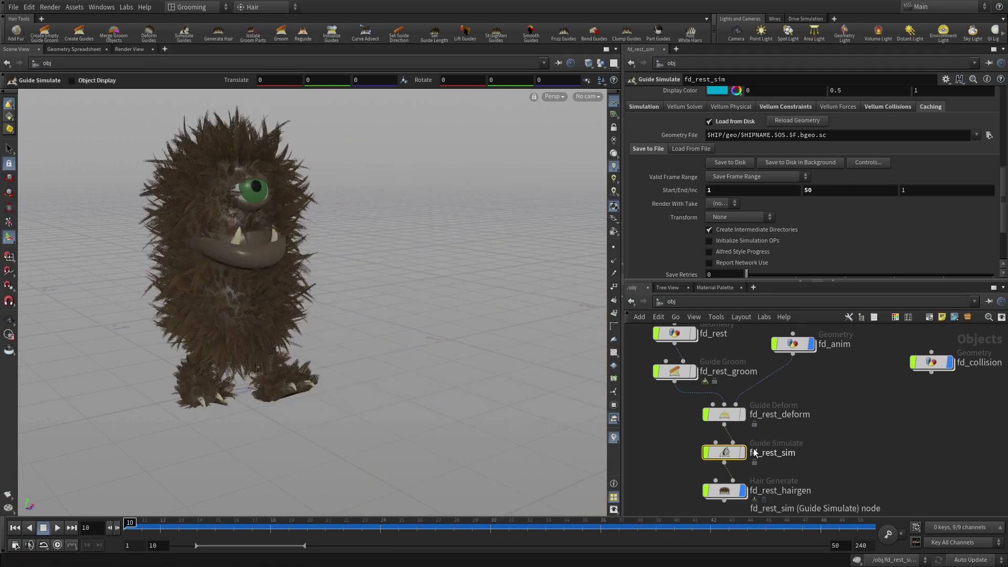
{"action": "left_click", "coordinate": [736, 452]}
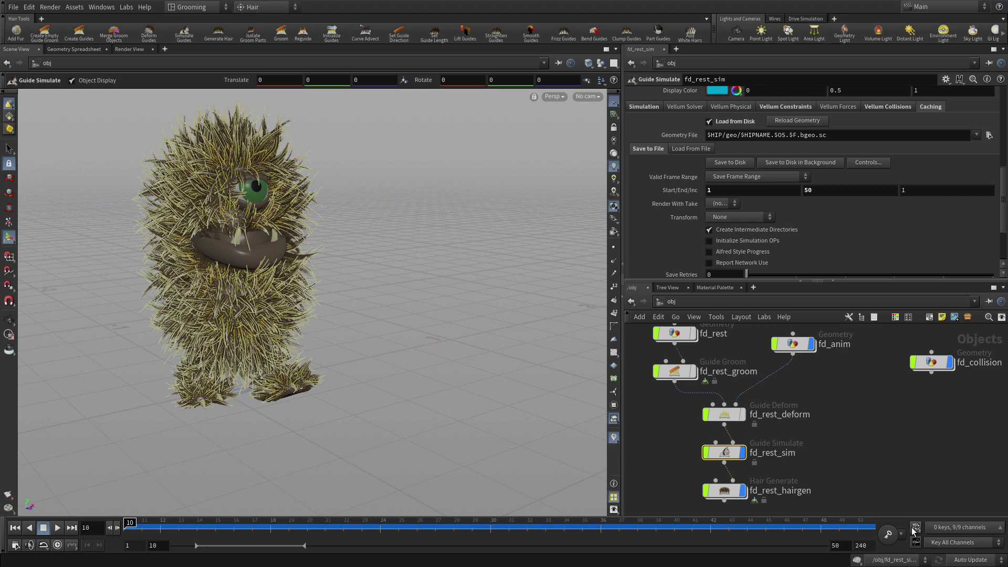
Step: Set the Density of fd_rest_hairgen to 1000000 and play the animation up to frame 32 to review the denser fur
{"action": "left_click", "coordinate": [729, 492]}
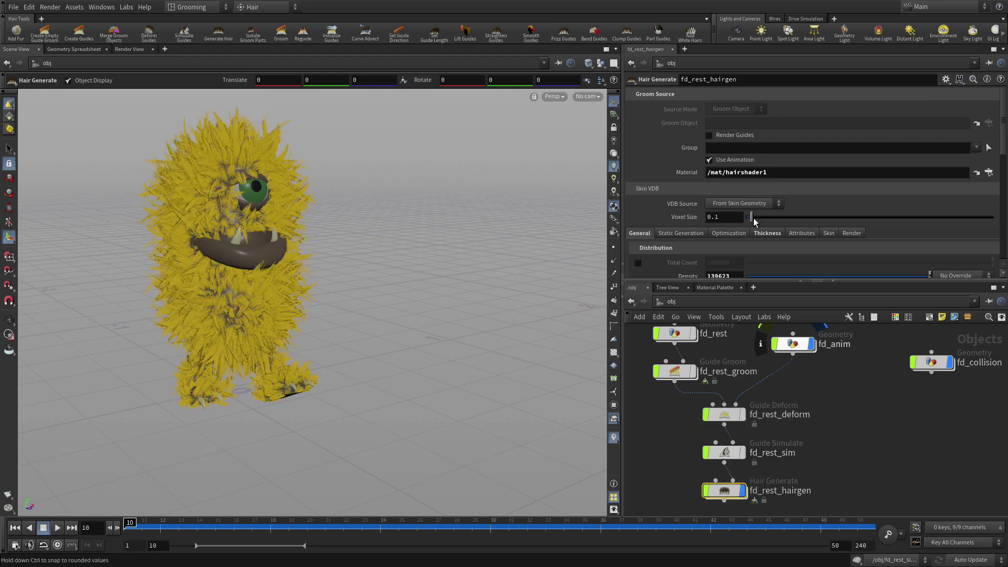
{"action": "scroll", "coordinate": [733, 249], "scroll_direction": "down", "scroll_amount": 2}
{"action": "double_click", "coordinate": [710, 236]}
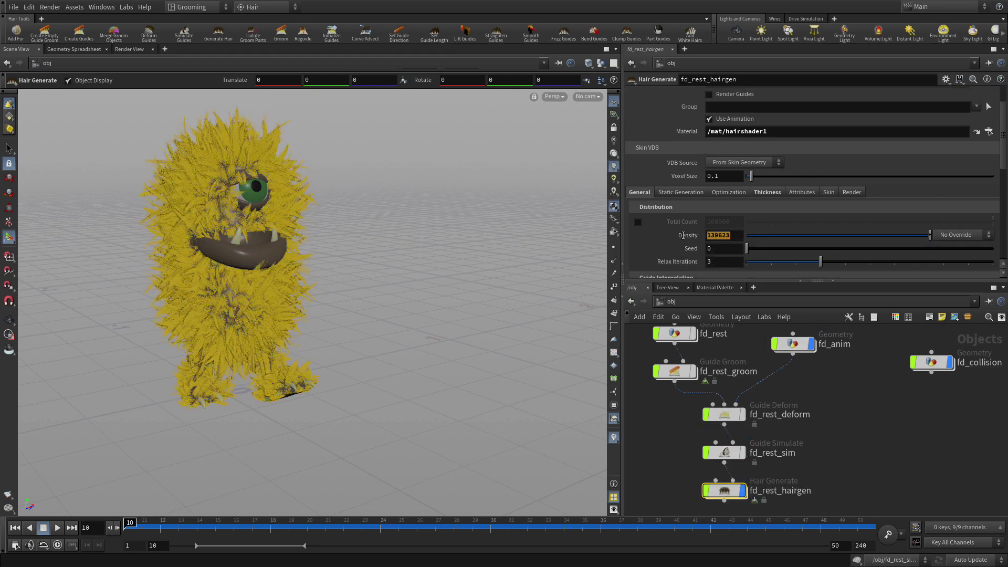
{"action": "type", "text": "1000"}
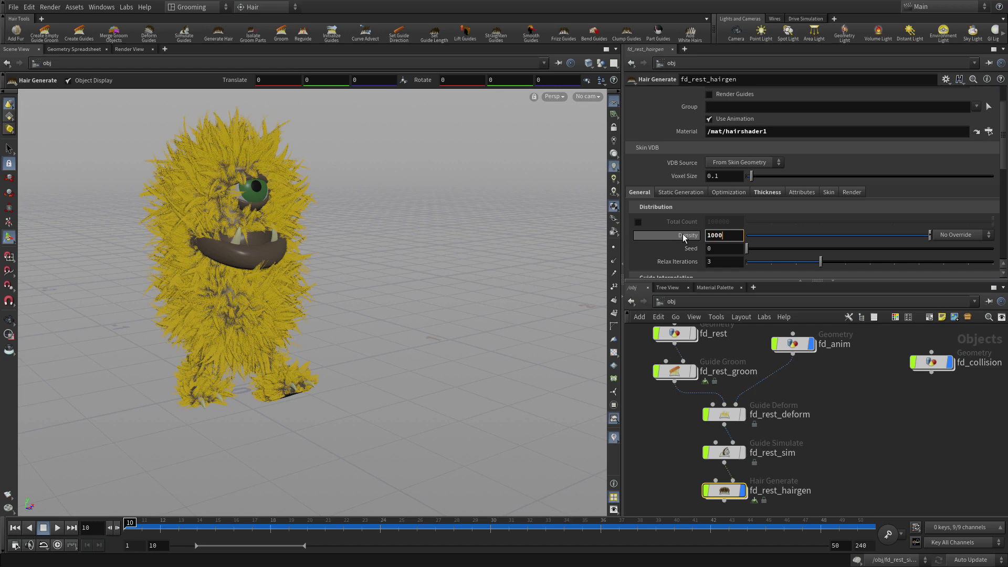
{"action": "type", "text": "000"}
{"action": "key", "text": "Return"}
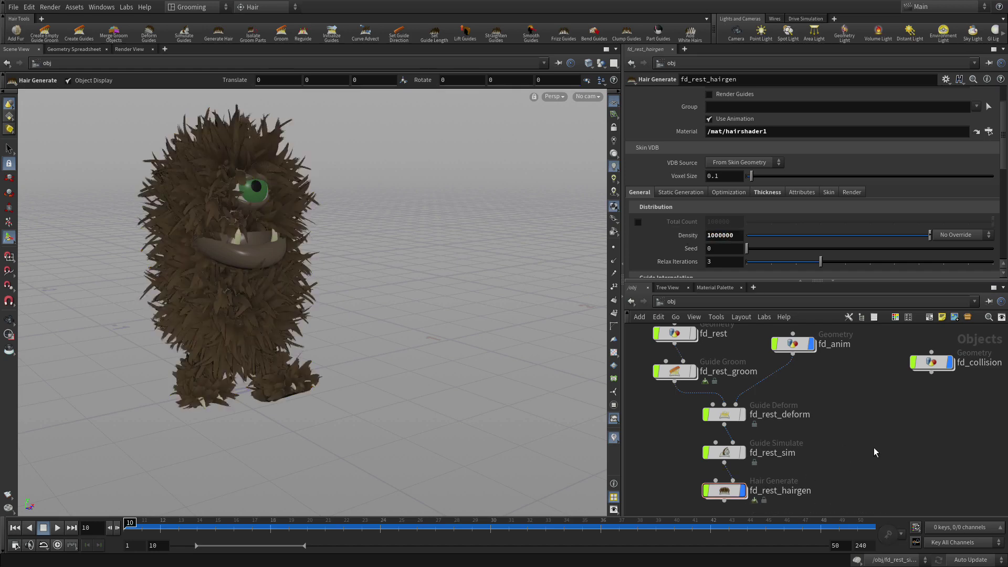
{"action": "left_click", "coordinate": [59, 529]}
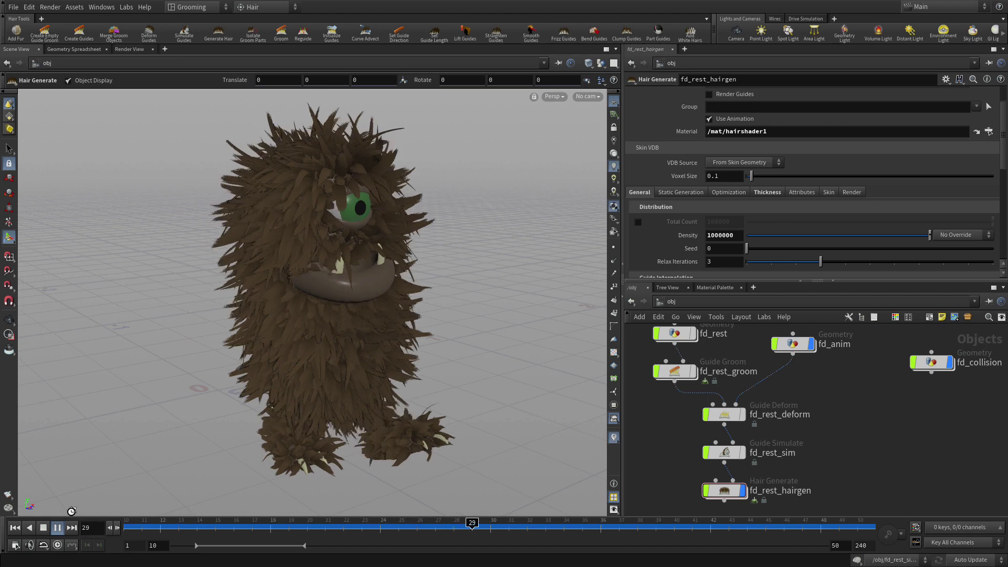
{"action": "left_click", "coordinate": [44, 527]}
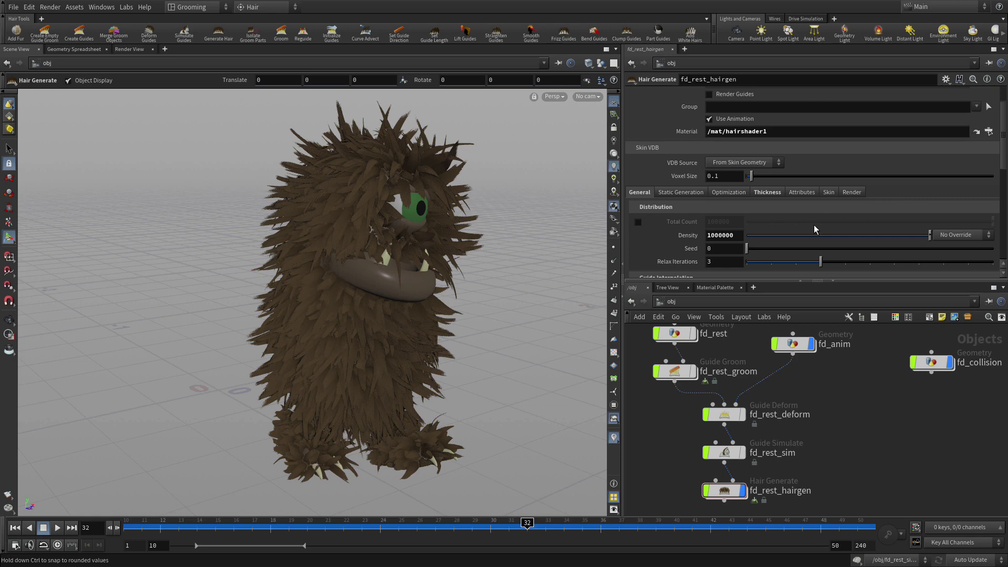
Step: Try a Clump Crossover of 0.5 in the Guide Interpolation settings of fd_rest_hairgen
{"action": "scroll", "coordinate": [815, 229], "scroll_direction": "down", "scroll_amount": 6}
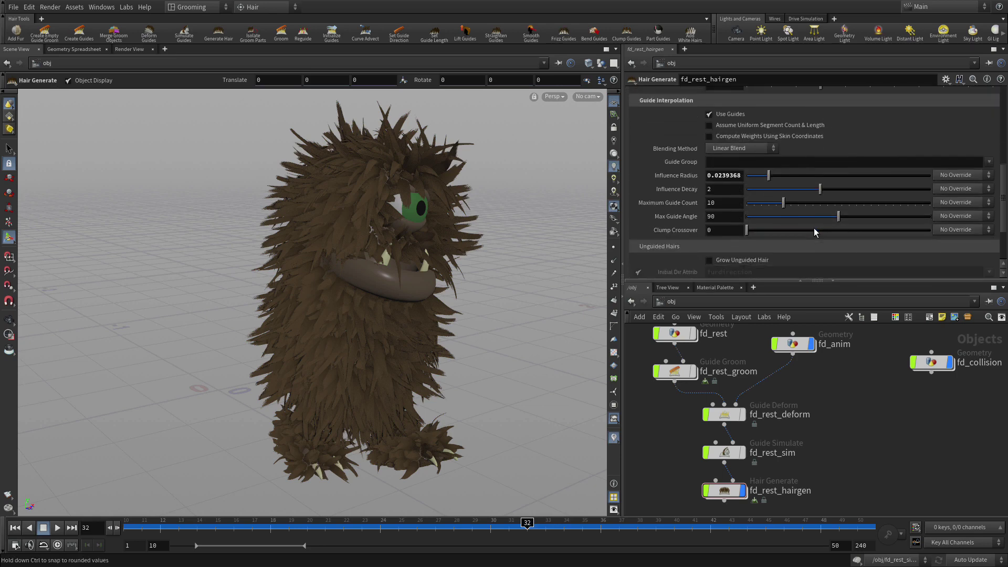
{"action": "left_click", "coordinate": [717, 230]}
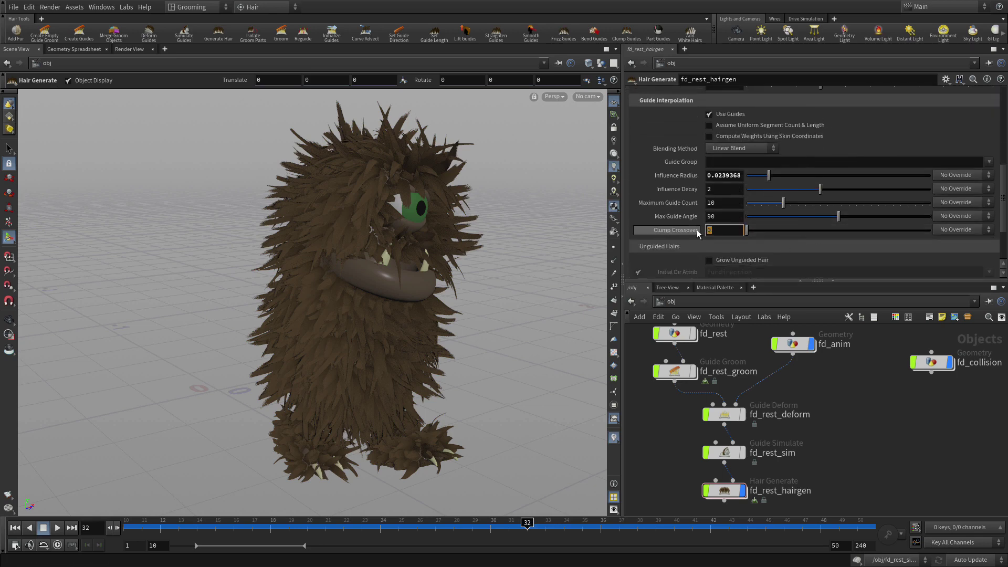
{"action": "key", "text": "Return"}
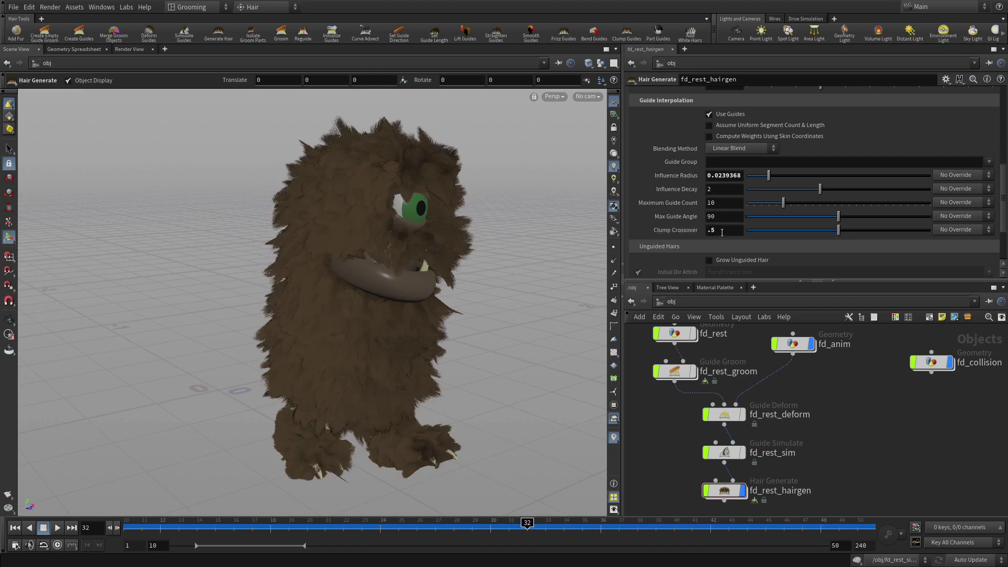
Step: Set the Clump Crossover of fd_rest_hairgen to 0.25 and return the timeline to frame 10
{"action": "left_click", "coordinate": [722, 231]}
{"action": "type", "text": ".25"}
{"action": "key", "text": "Return"}
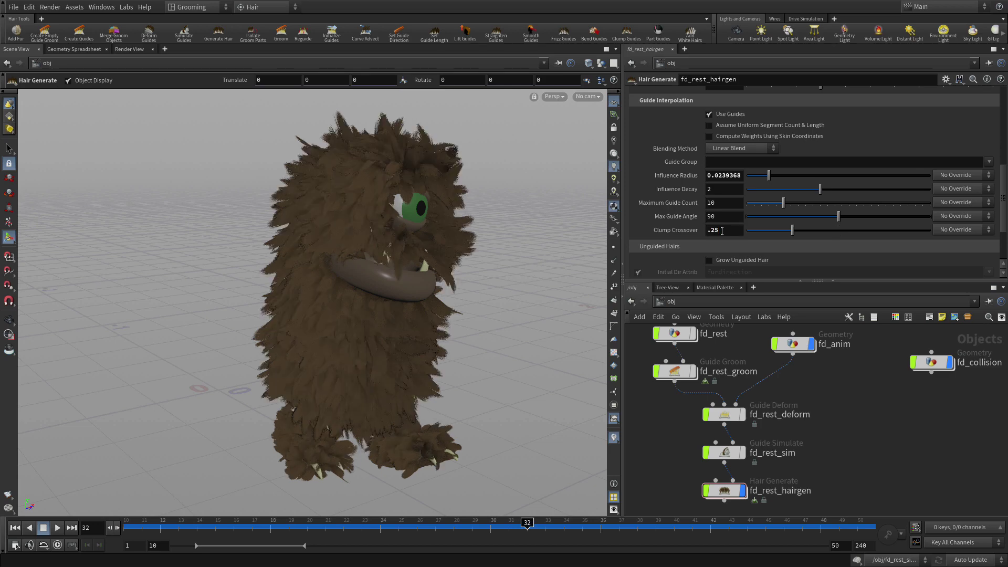
{"action": "left_click", "coordinate": [15, 528]}
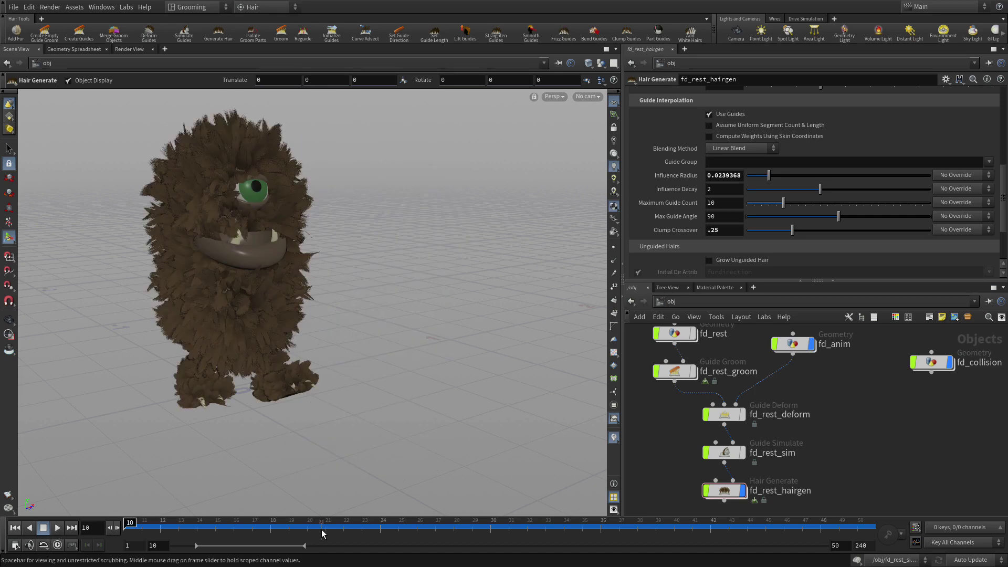